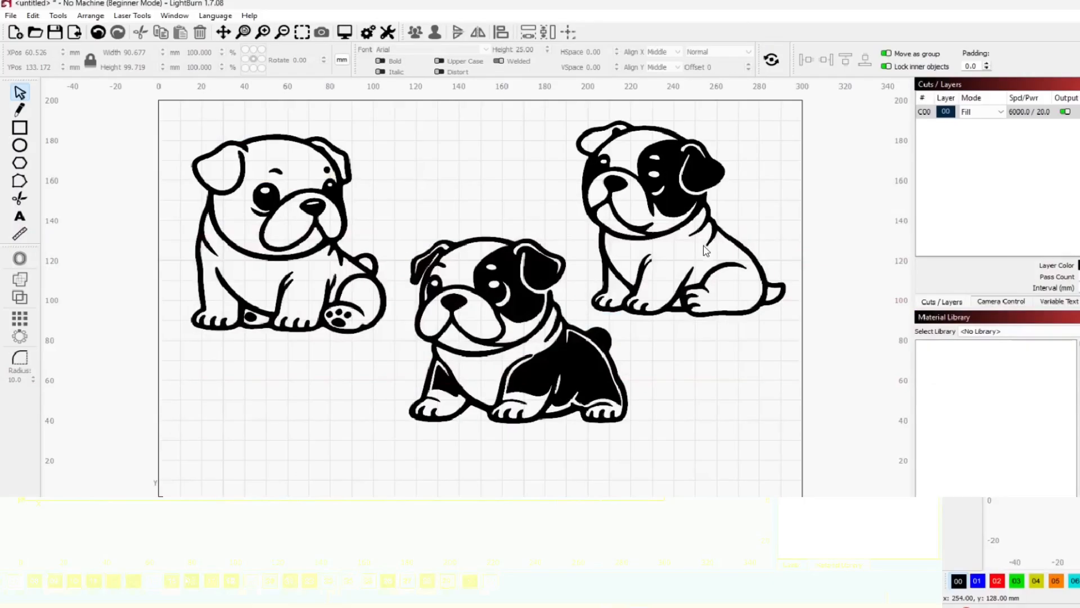
- Examine the middle bulldog's face up close and the whole workspace, including the raccoon design outside the page
{"action": "scroll", "coordinate": [735, 255], "scroll_direction": "down", "scroll_amount": 4}
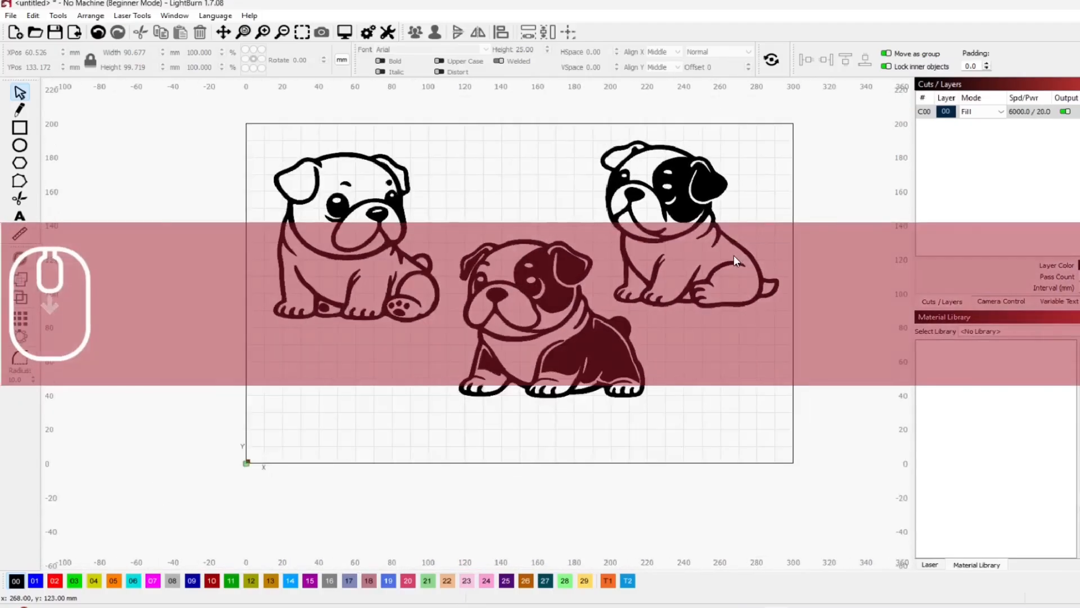
{"action": "scroll", "coordinate": [514, 317], "scroll_direction": "up", "scroll_amount": 4}
{"action": "scroll", "coordinate": [514, 317], "scroll_direction": "up", "scroll_amount": 8}
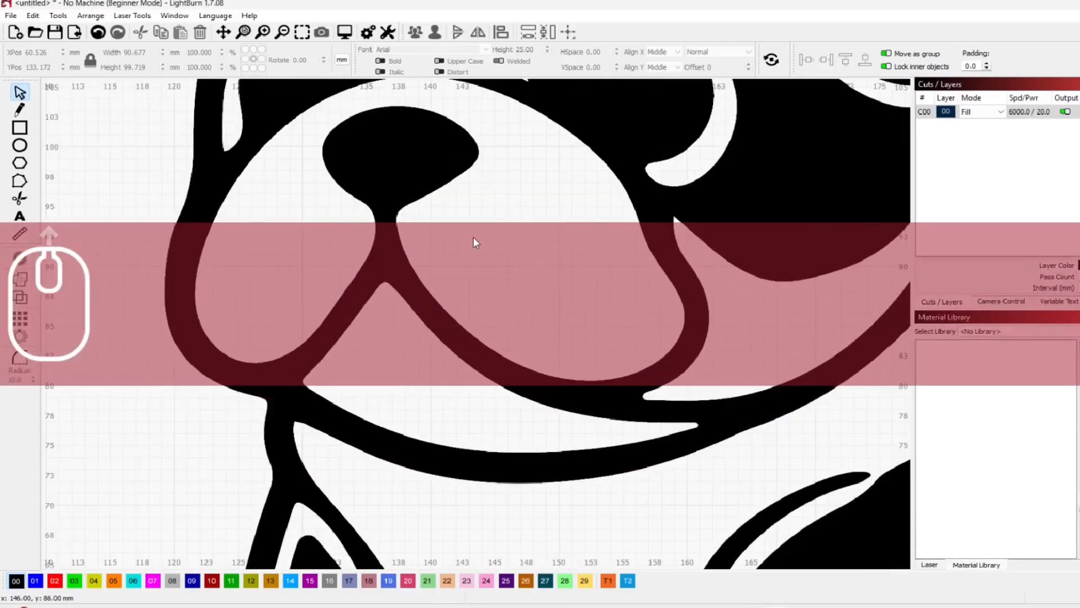
{"action": "scroll", "coordinate": [364, 162], "scroll_direction": "down", "scroll_amount": 8}
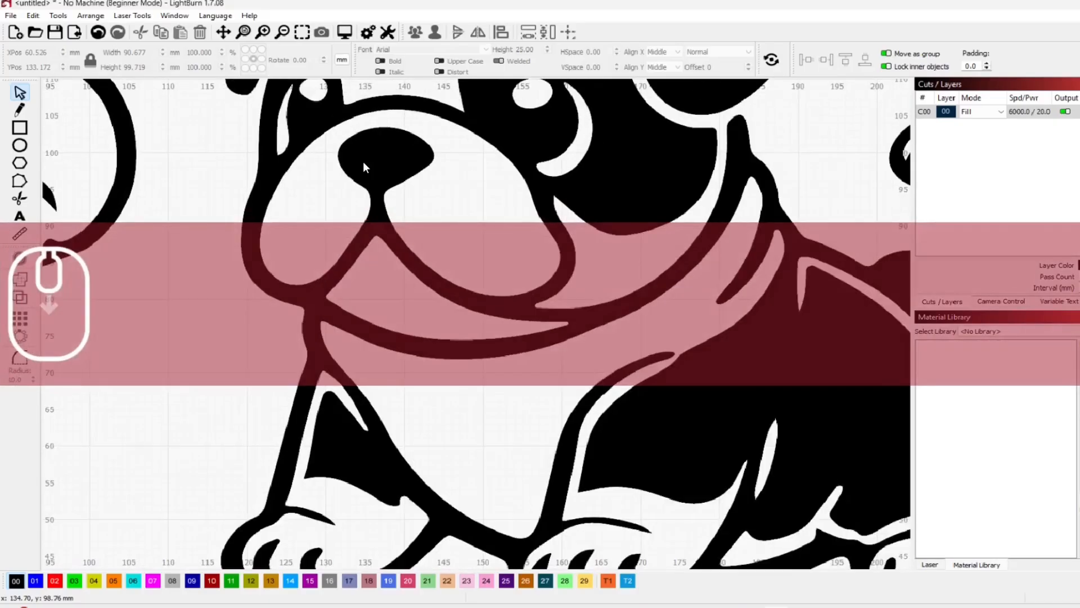
{"action": "scroll", "coordinate": [382, 178], "scroll_direction": "down", "scroll_amount": 3}
{"action": "scroll", "coordinate": [799, 135], "scroll_direction": "up", "scroll_amount": 6}
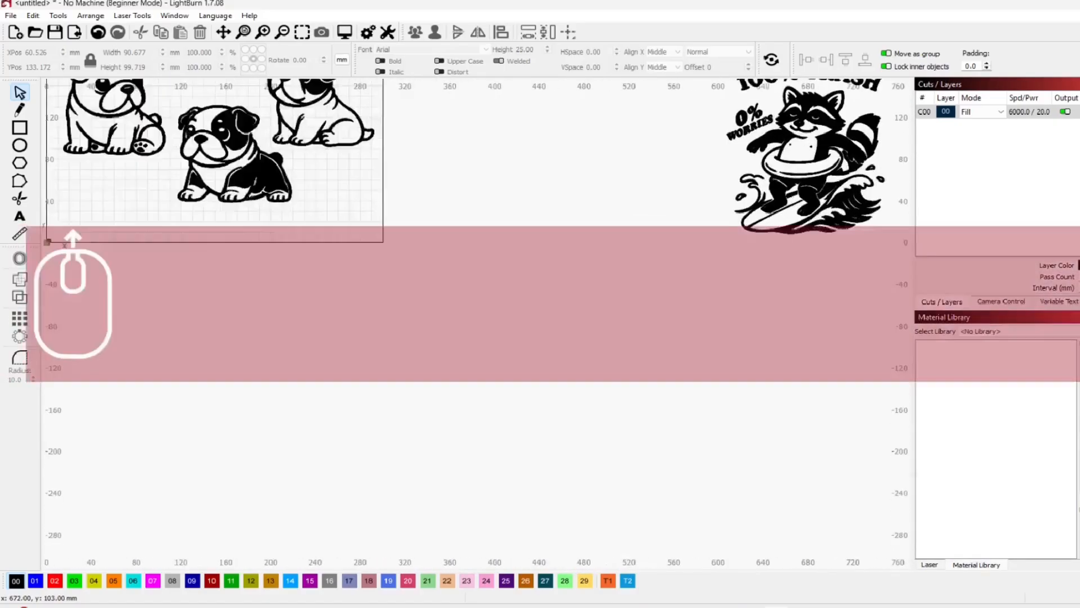
{"action": "scroll", "coordinate": [798, 134], "scroll_direction": "down", "scroll_amount": 6}
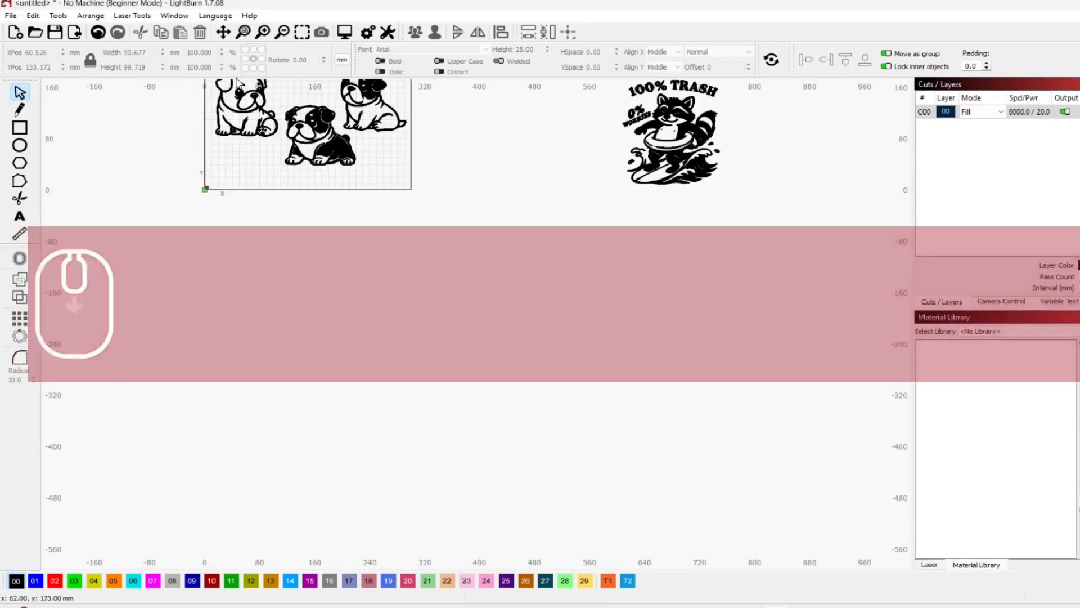
{"action": "scroll", "coordinate": [236, 83], "scroll_direction": "up", "scroll_amount": 2}
{"action": "scroll", "coordinate": [236, 83], "scroll_direction": "up", "scroll_amount": 2}
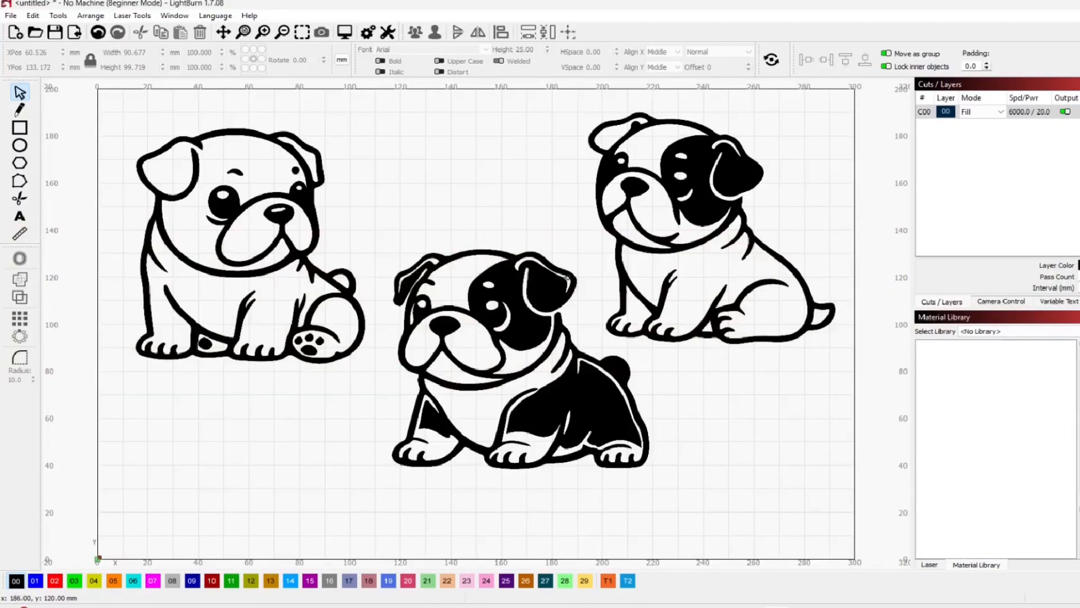
- Inspect the left and middle bulldogs' faces up close and return to the full-page view
{"action": "left_click_drag", "start_coordinate": [566, 278], "coordinate": [592, 271]}
{"action": "left_click_drag", "start_coordinate": [402, 237], "coordinate": [751, 391]}
{"action": "scroll", "coordinate": [758, 432], "scroll_direction": "up", "scroll_amount": 5}
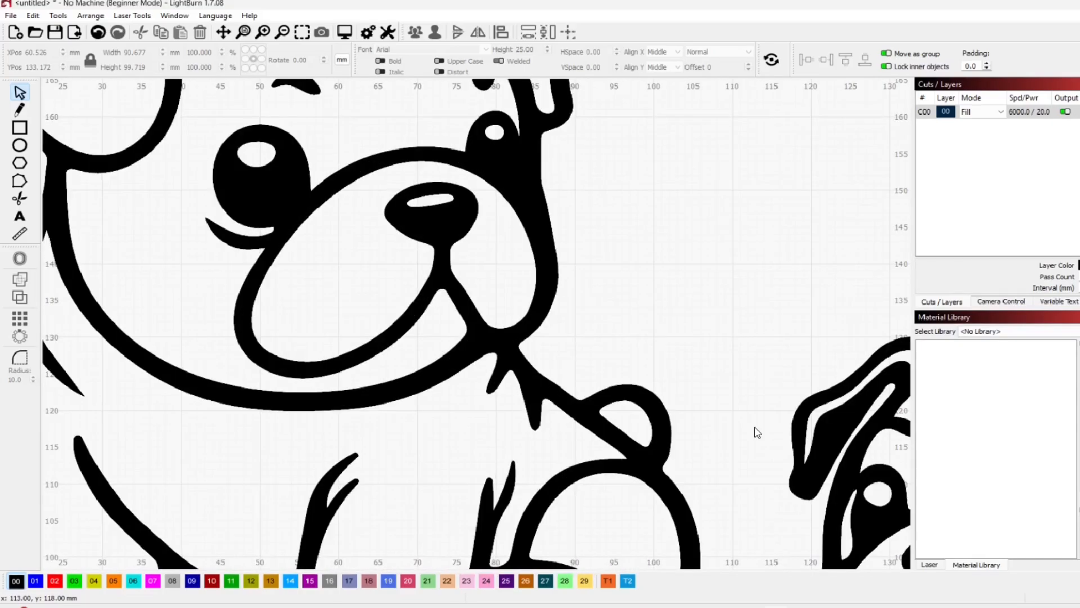
{"action": "key", "text": "ctrl+0"}
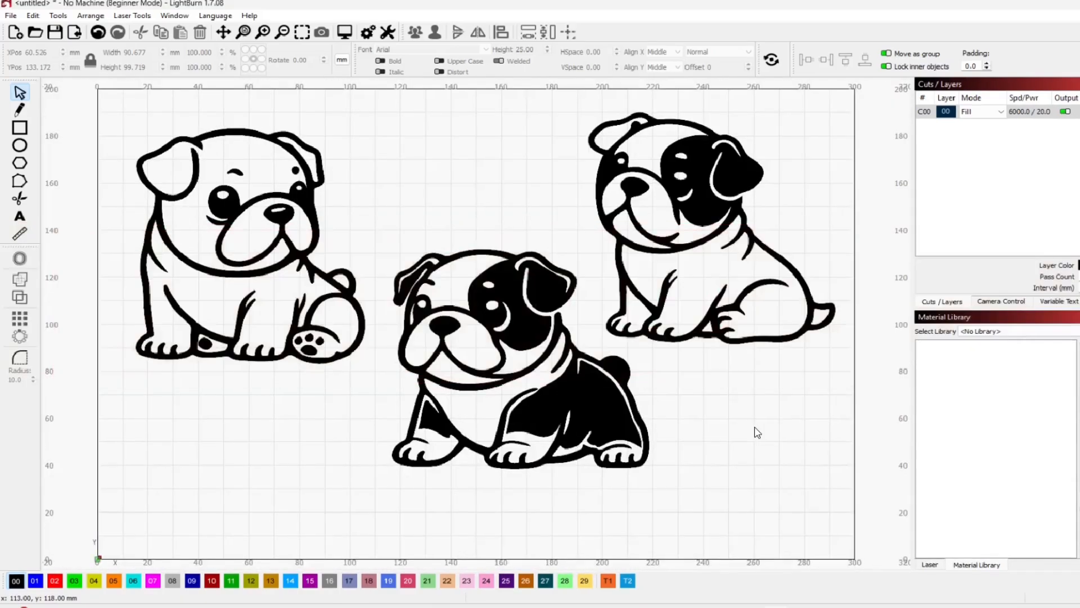
{"action": "scroll", "coordinate": [475, 344], "scroll_direction": "up", "scroll_amount": 3}
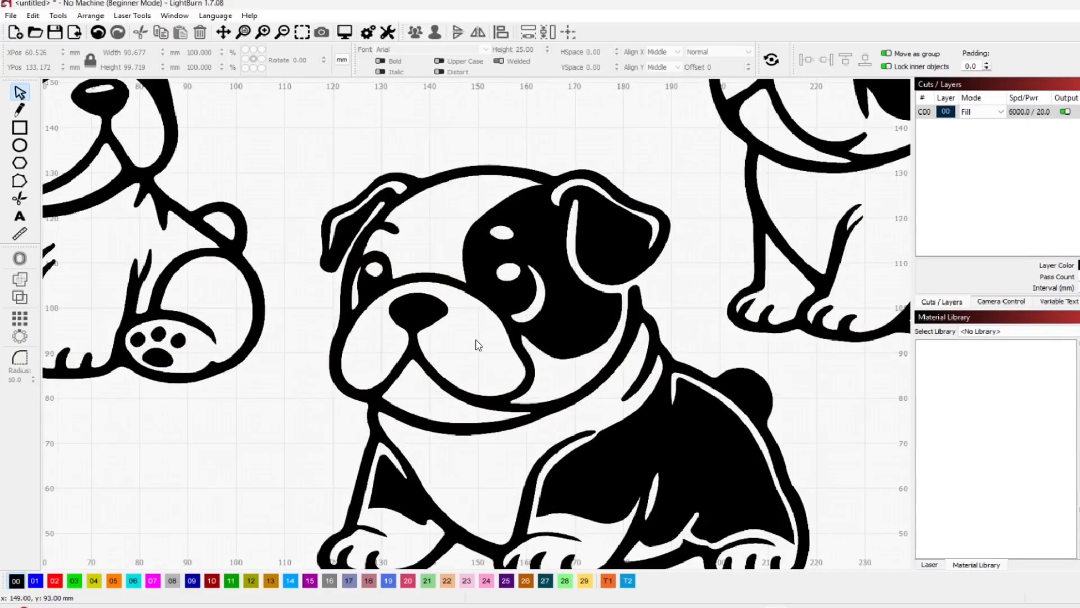
{"action": "scroll", "coordinate": [477, 344], "scroll_direction": "up", "scroll_amount": 3}
{"action": "scroll", "coordinate": [477, 344], "scroll_direction": "down", "scroll_amount": 6}
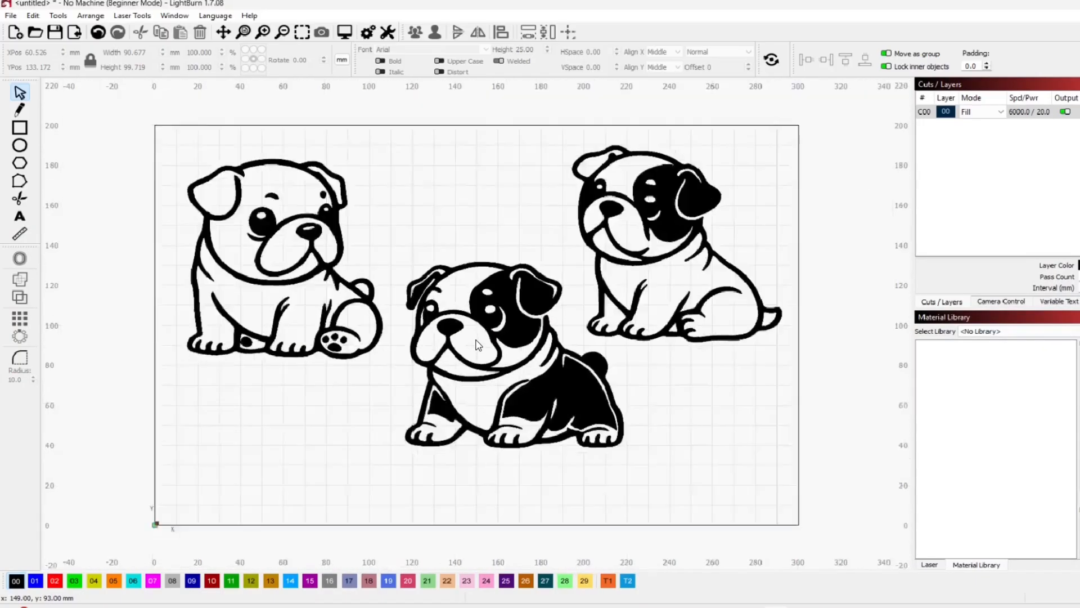
{"action": "scroll", "coordinate": [477, 344], "scroll_direction": "down", "scroll_amount": 2}
{"action": "key", "text": "ctrl+0"}
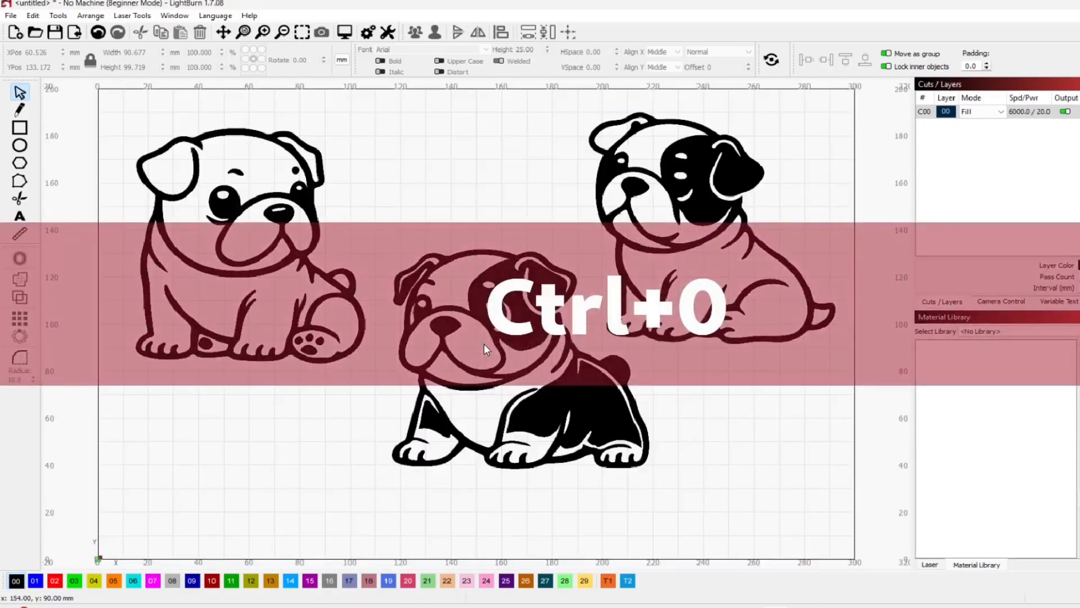
- Select the right and middle bulldogs individually, and select bulldogs with one enclosing and two crossing selection boxes
{"action": "left_click", "coordinate": [685, 216]}
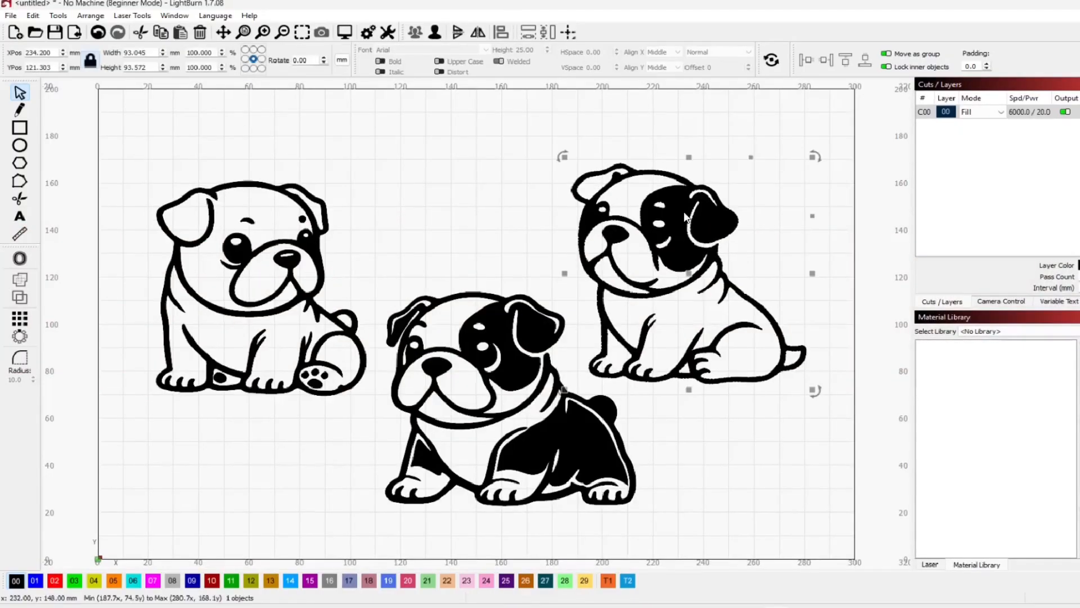
{"action": "left_click", "coordinate": [534, 435], "text": "shift"}
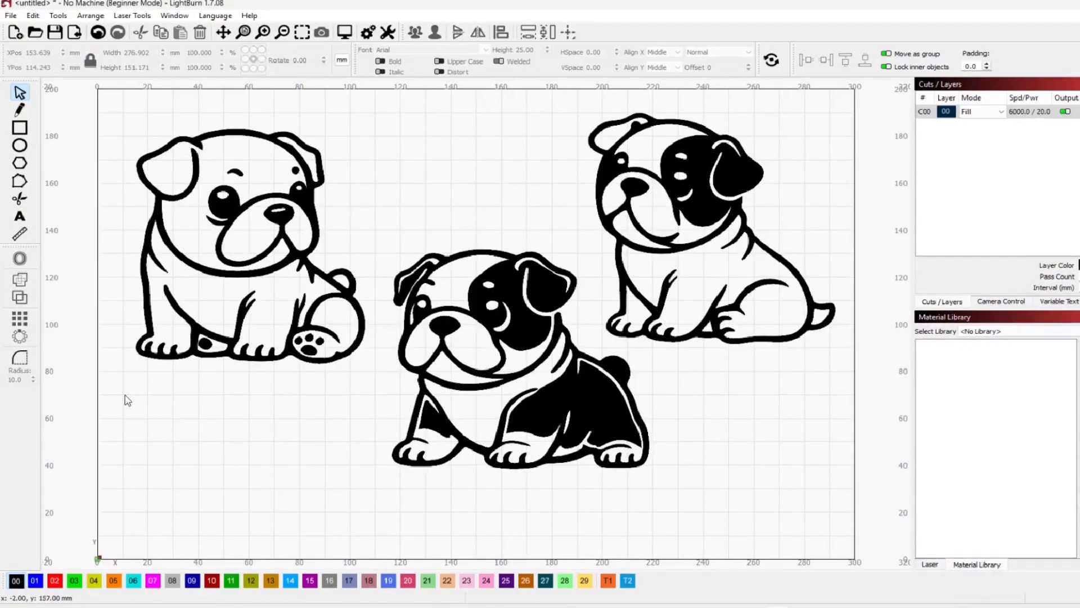
{"action": "left_click_drag", "start_coordinate": [137, 512], "coordinate": [788, 125]}
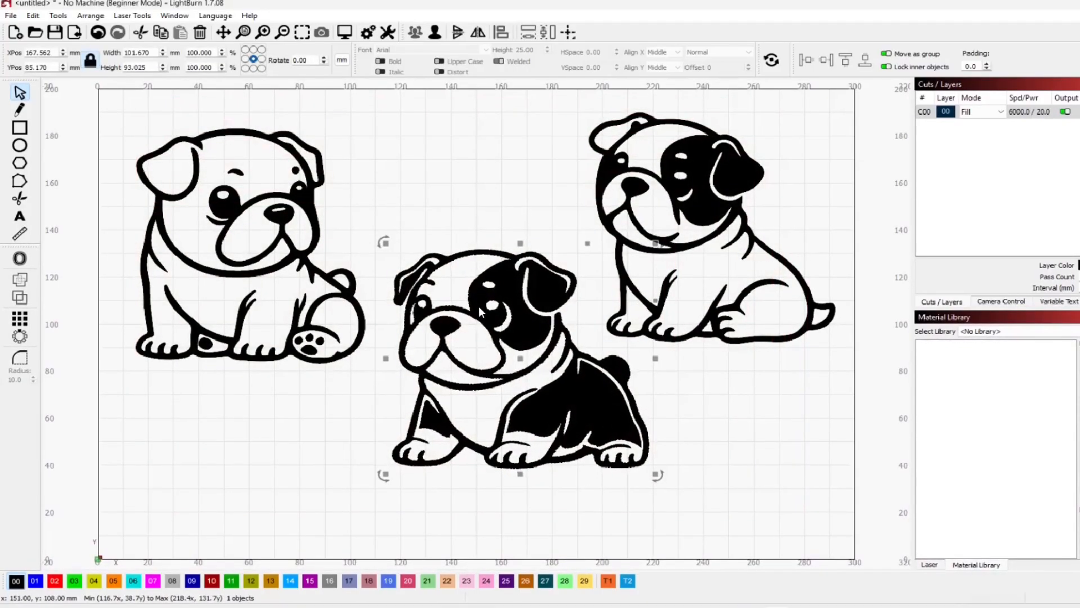
{"action": "left_click_drag", "start_coordinate": [830, 495], "coordinate": [417, 209]}
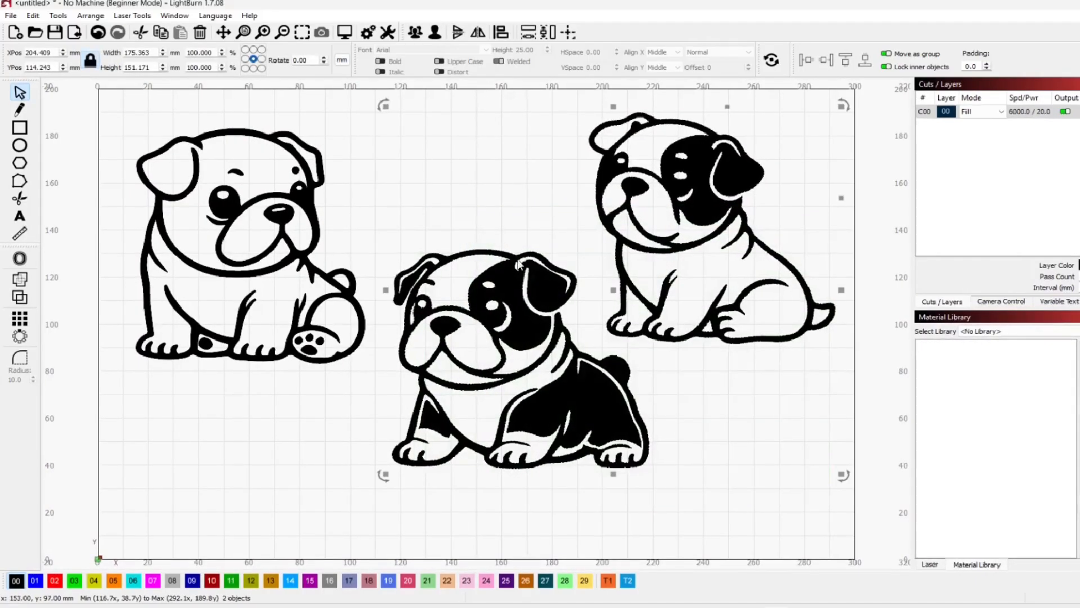
{"action": "left_click_drag", "start_coordinate": [793, 455], "coordinate": [214, 299]}
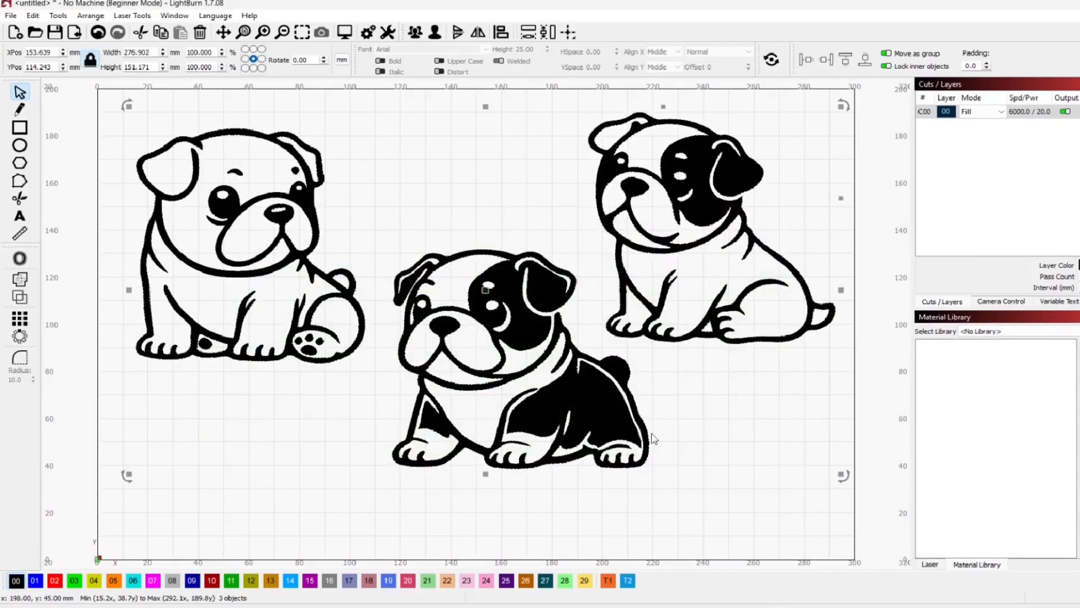
- Select the right and middle bulldogs together, and select all three and clear the selection
{"action": "left_click", "coordinate": [710, 184]}
{"action": "left_click", "coordinate": [598, 439], "text": "shift"}
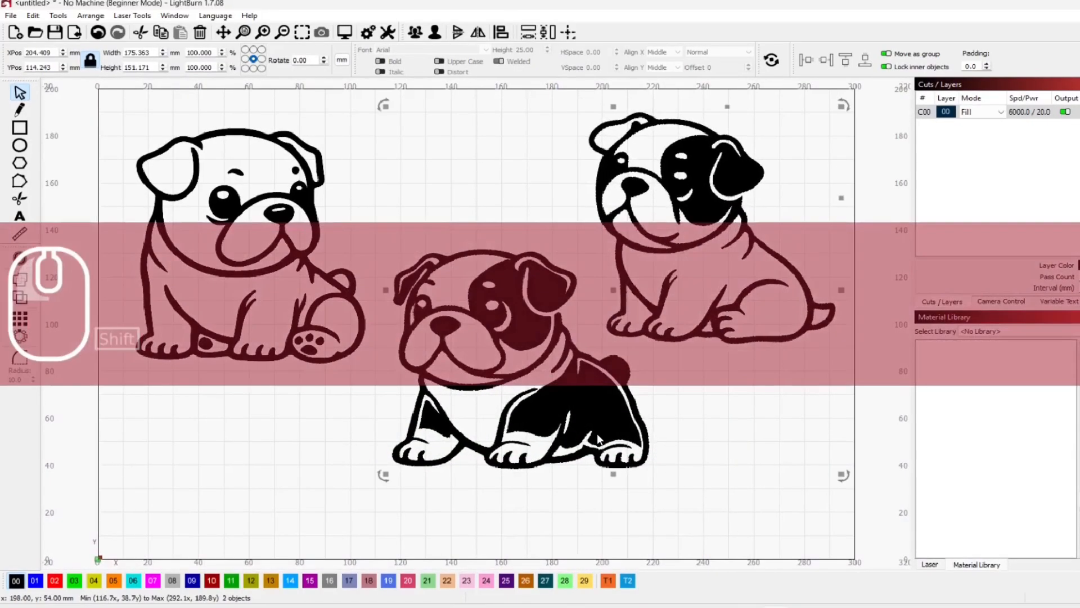
{"action": "key", "text": "ctrl+a"}
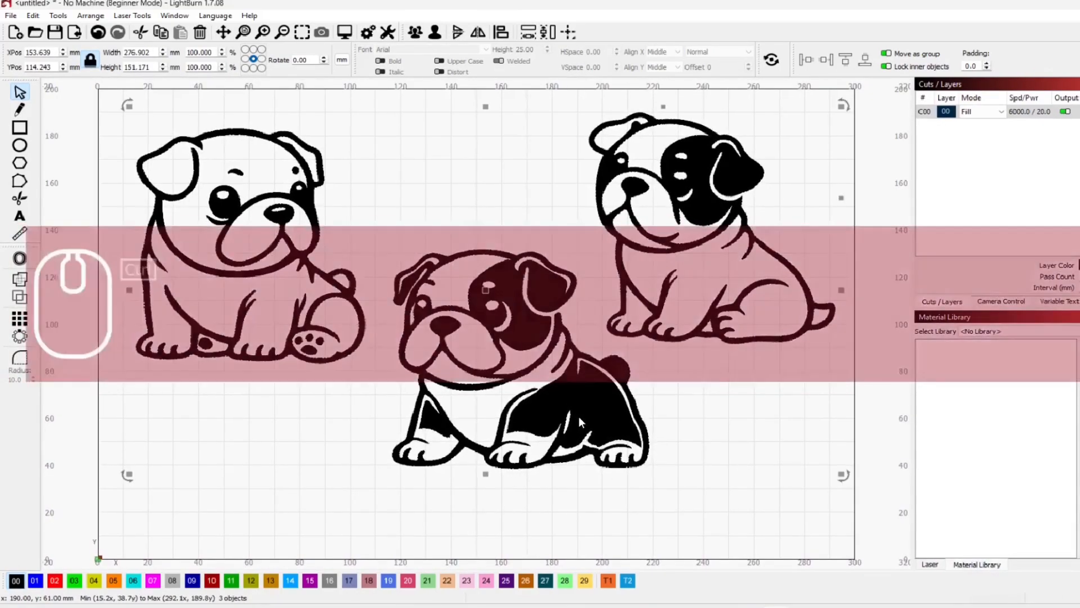
{"action": "left_click", "coordinate": [696, 178], "text": "ctrl"}
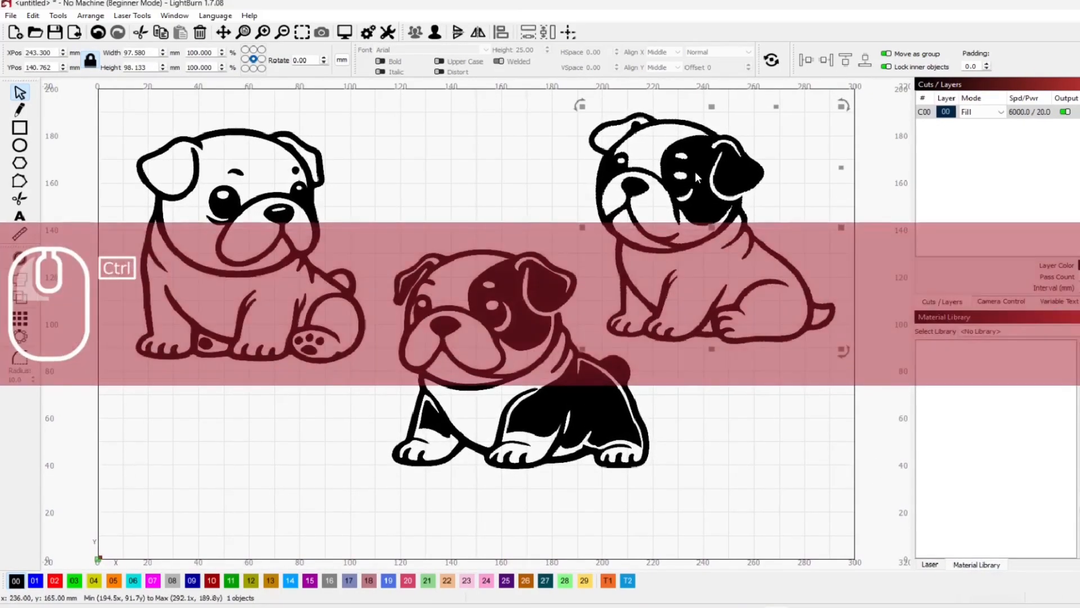
{"action": "key", "text": "Escape"}
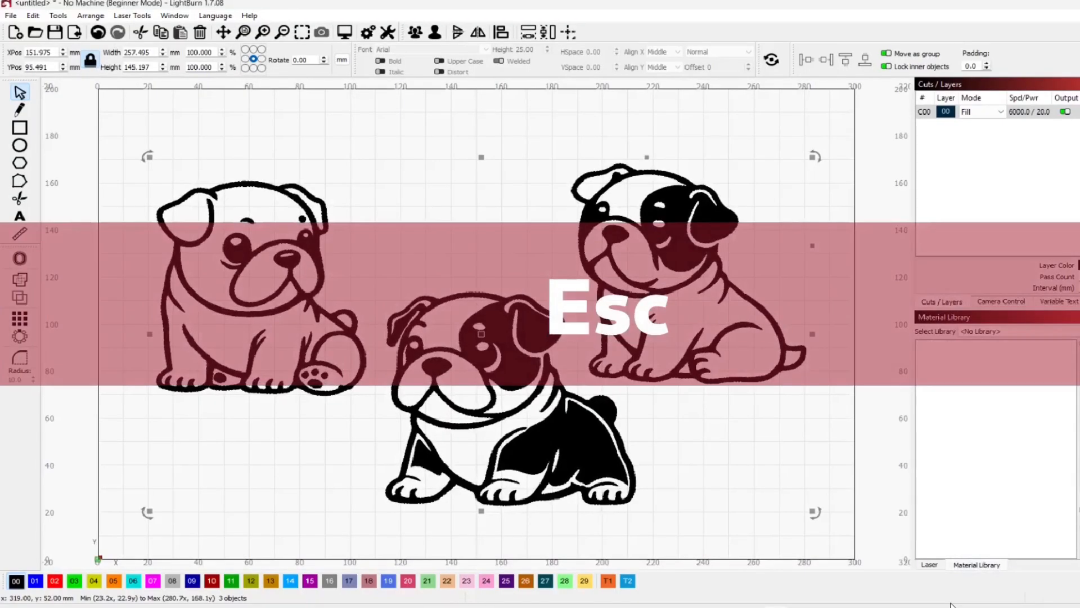
- Draw a 54 × 41 mm rectangle above the middle bulldog, centred at X 136, Y 159.5, and leave the rectangle tool
{"action": "left_click_drag", "start_coordinate": [372, 135], "coordinate": [509, 233]}
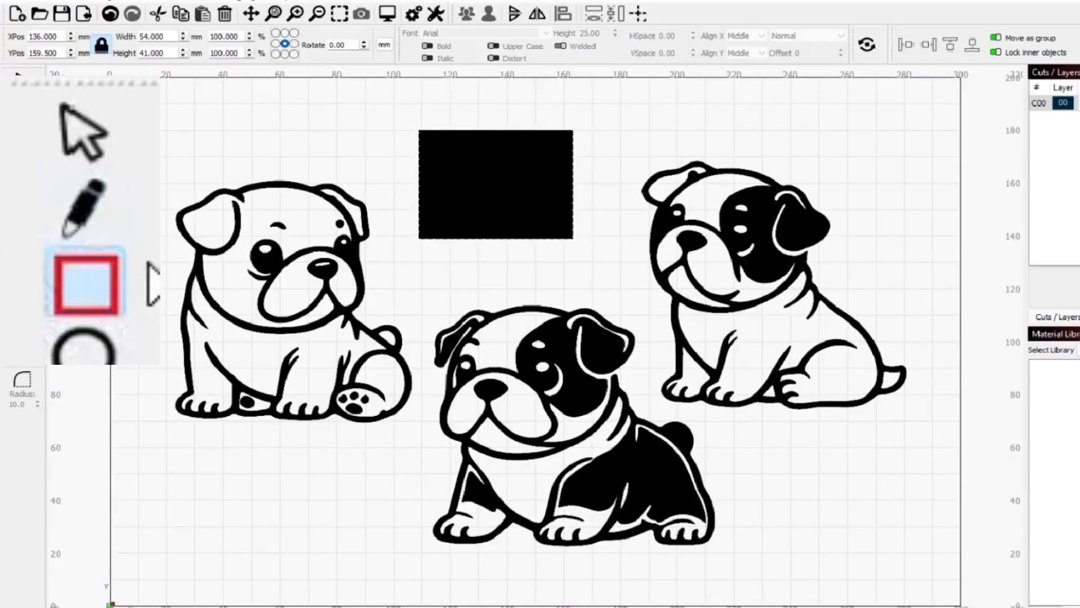
{"action": "key", "text": "Escape"}
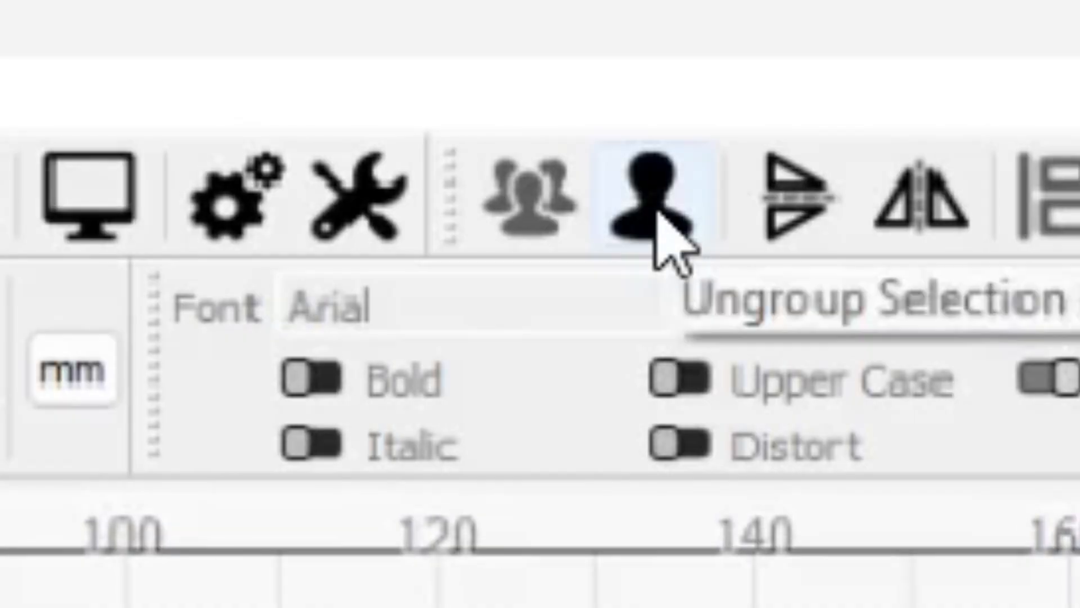
- Group all the shapes of the single bulldog, and ungroup and deselect them
{"action": "left_click_drag", "start_coordinate": [711, 475], "coordinate": [269, 210]}
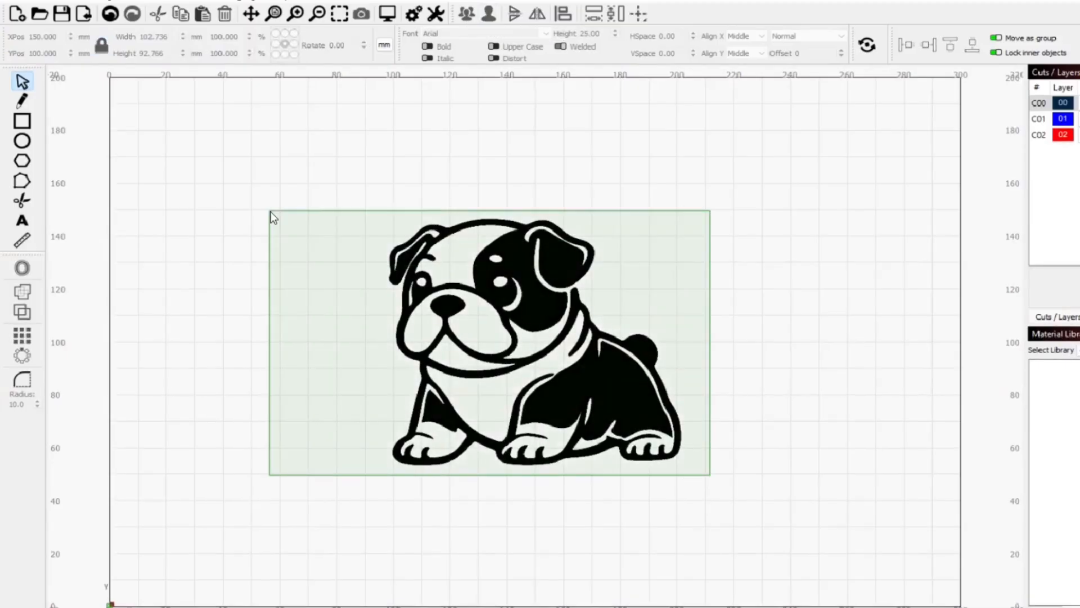
{"action": "key", "text": "ctrl+g"}
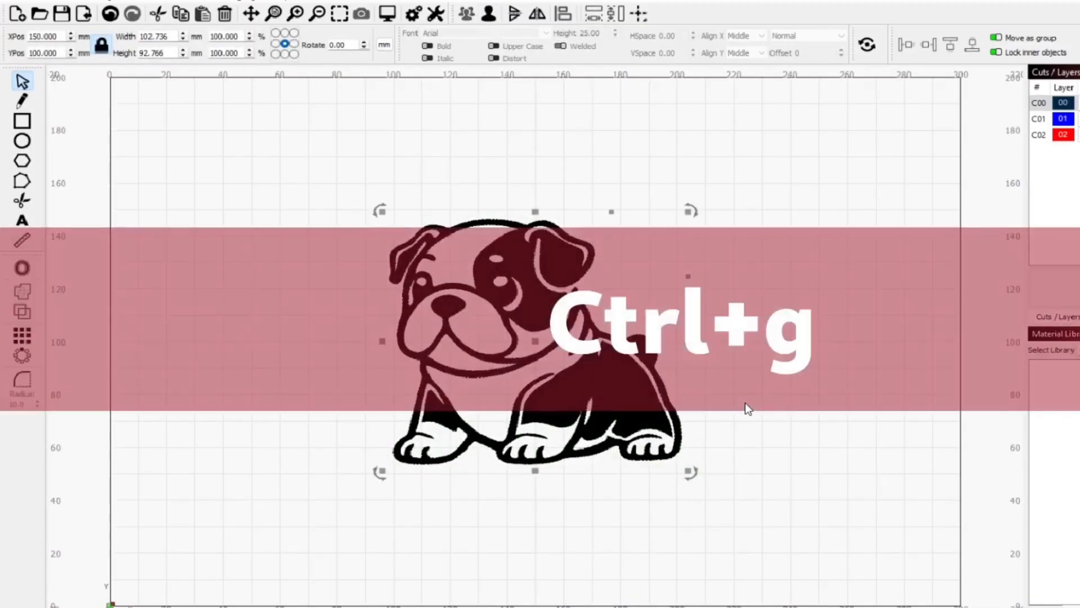
{"action": "key", "text": "ctrl+u"}
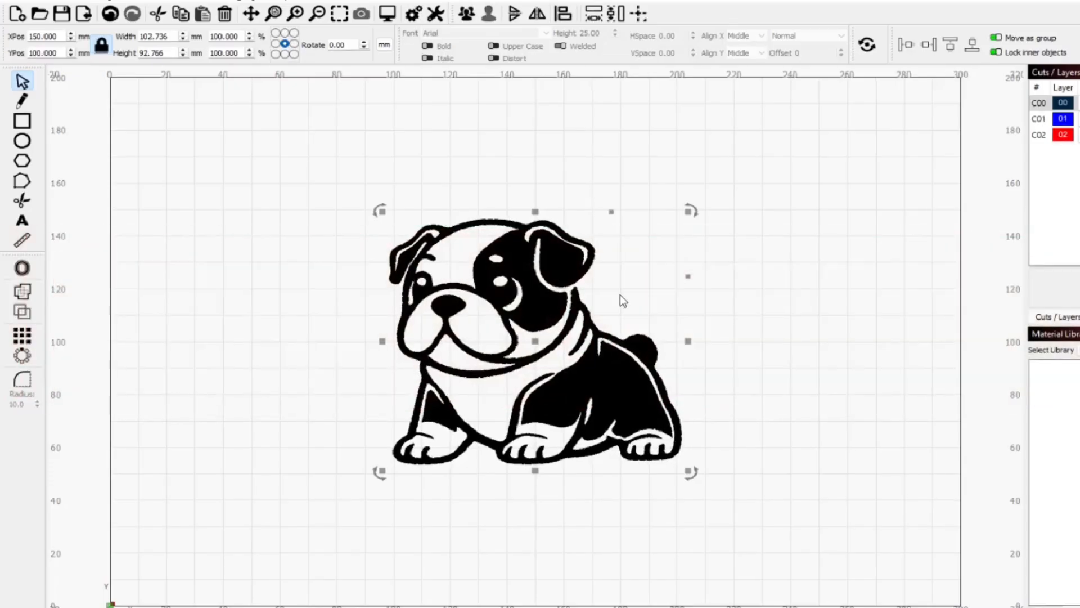
{"action": "left_click", "coordinate": [819, 241]}
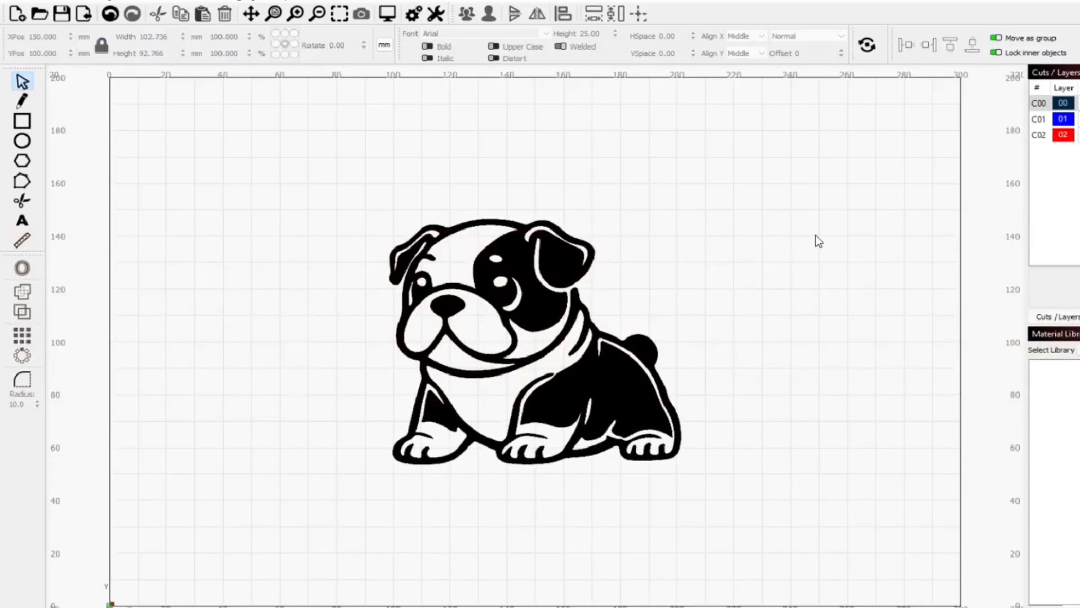
- Move the bulldog's body outline and muzzle shape away from the drawing on opposite sides, and undo these changes
{"action": "left_click_drag", "start_coordinate": [448, 299], "coordinate": [137, 257]}
{"action": "left_click_drag", "start_coordinate": [481, 319], "coordinate": [853, 301]}
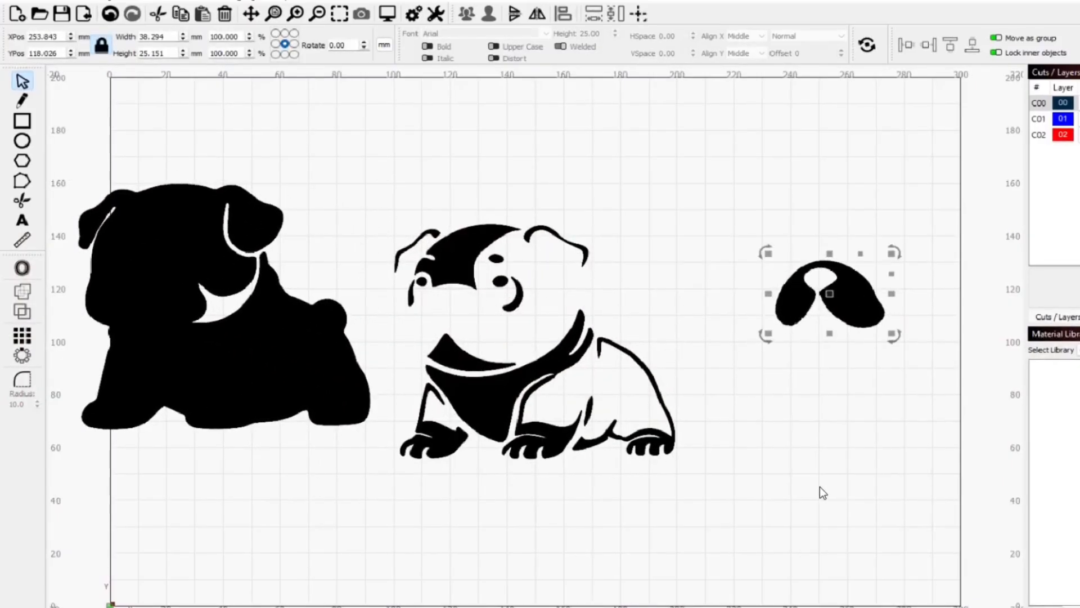
{"action": "key", "text": "ctrl+z"}
{"action": "key", "text": "ctrl+z"}
{"action": "key", "text": "ctrl+z"}
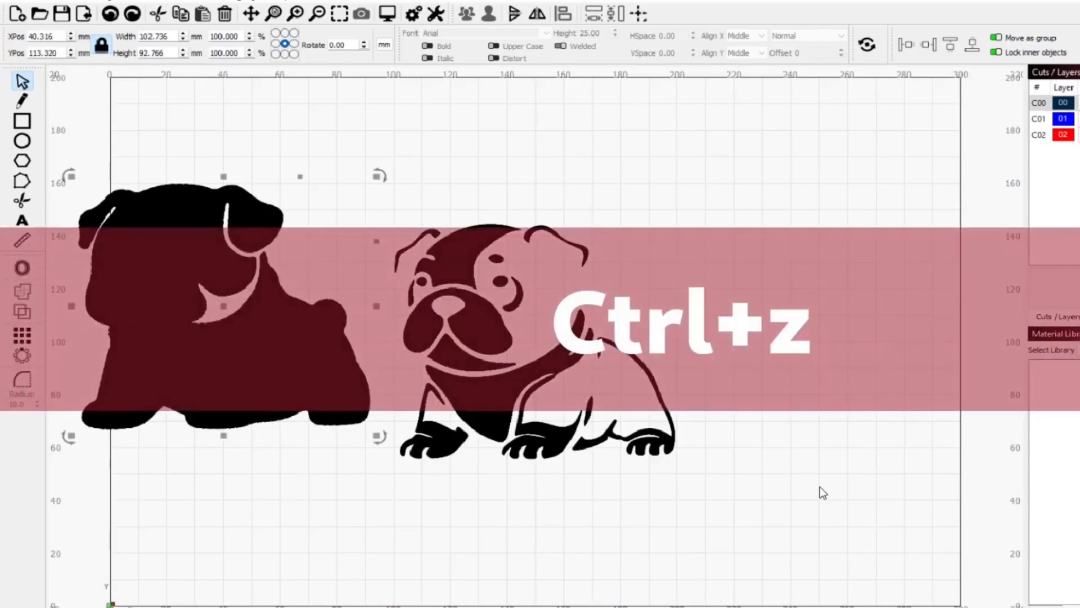
{"action": "key", "text": "ctrl+z"}
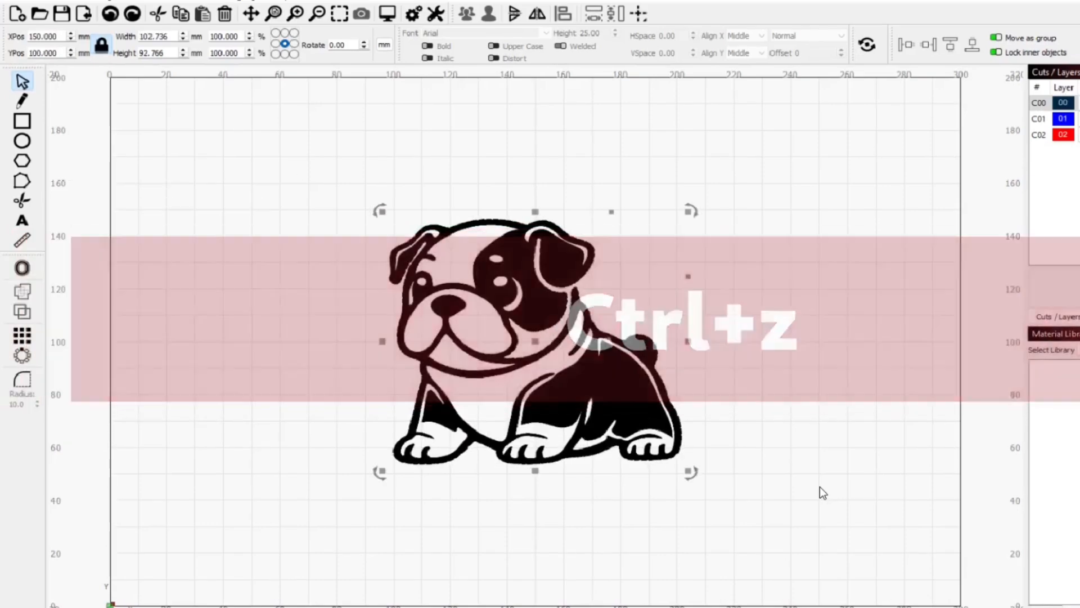
{"action": "key", "text": "ctrl+z"}
- Duplicate the bulldog into a row of three, and copy the row above and below it
{"action": "key", "text": "ctrl+d"}
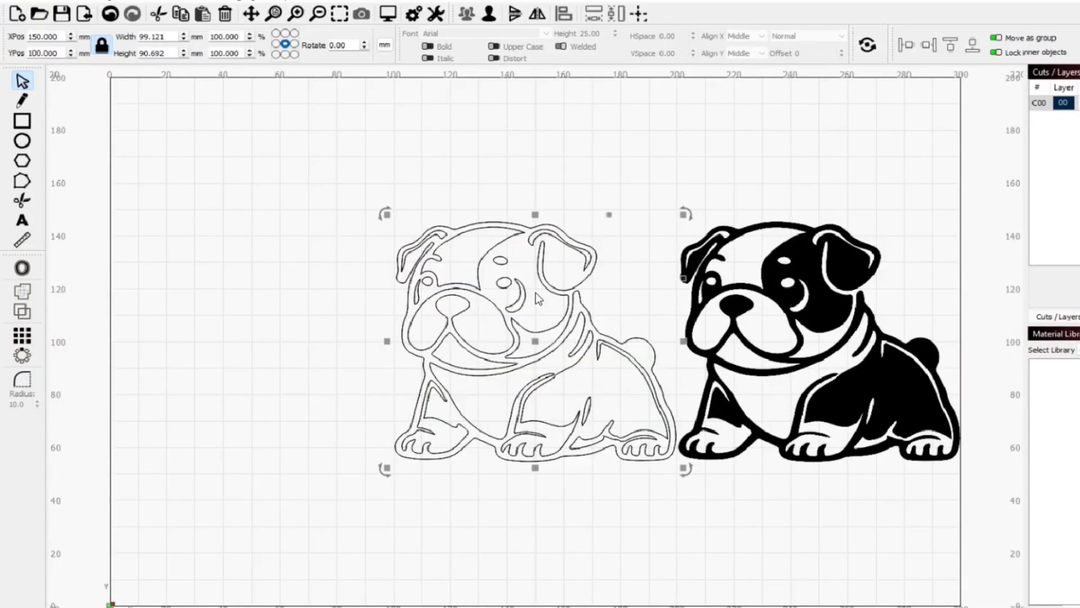
{"action": "left_click_drag", "start_coordinate": [994, 487], "coordinate": [360, 368]}
{"action": "key", "text": "ctrl+d"}
{"action": "key", "text": "shift+Up"}
{"action": "left_click_drag", "start_coordinate": [964, 494], "coordinate": [444, 377]}
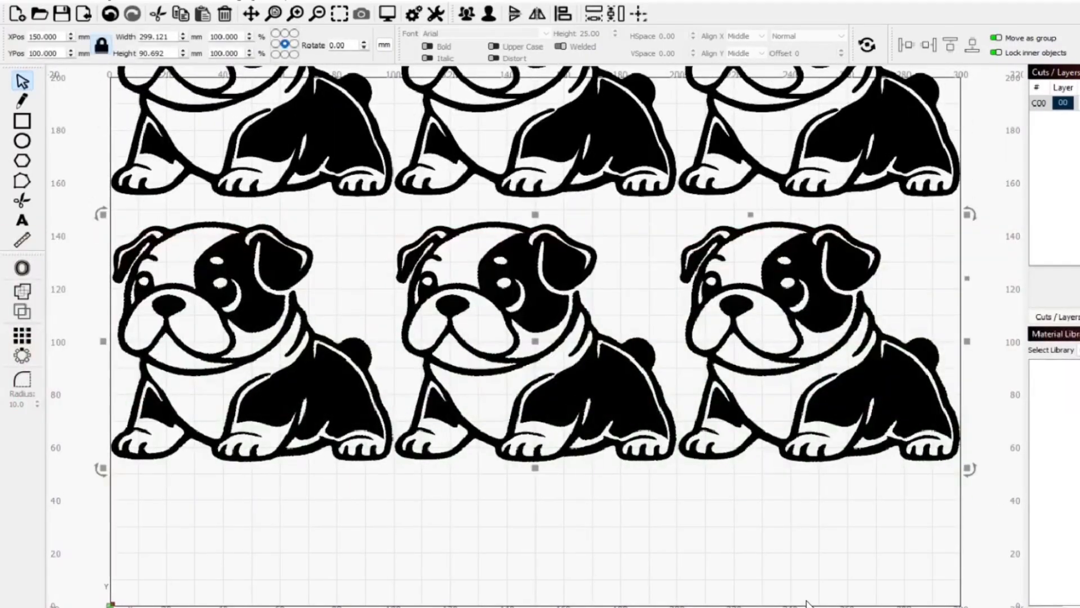
{"action": "key", "text": "ctrl+d"}
{"action": "key", "text": "shift+Down"}
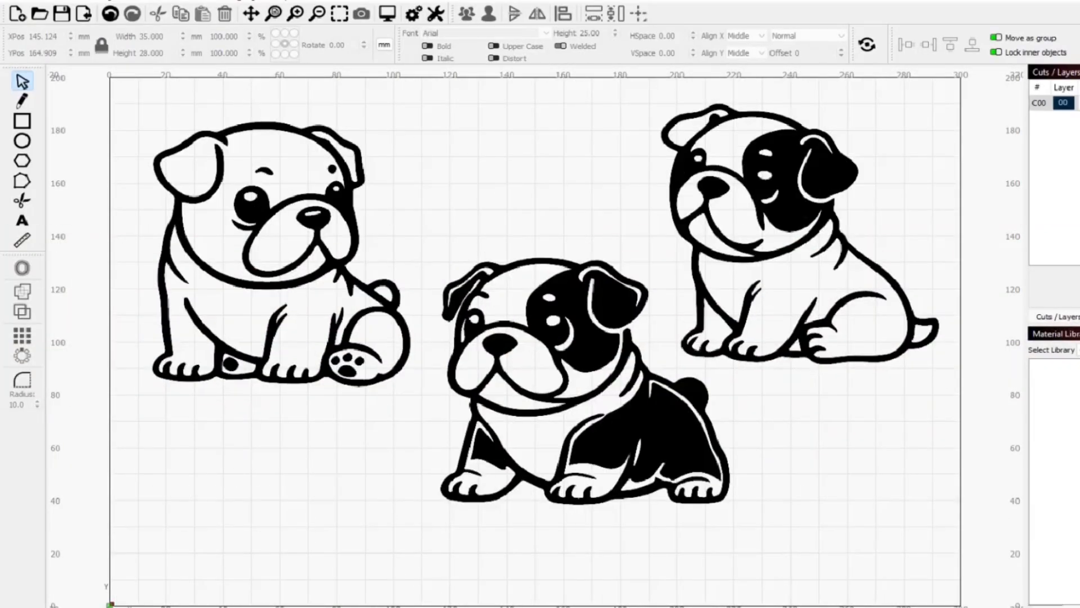
- Delete the bulldog in the page's upper-right corner
{"action": "left_click", "coordinate": [802, 183]}
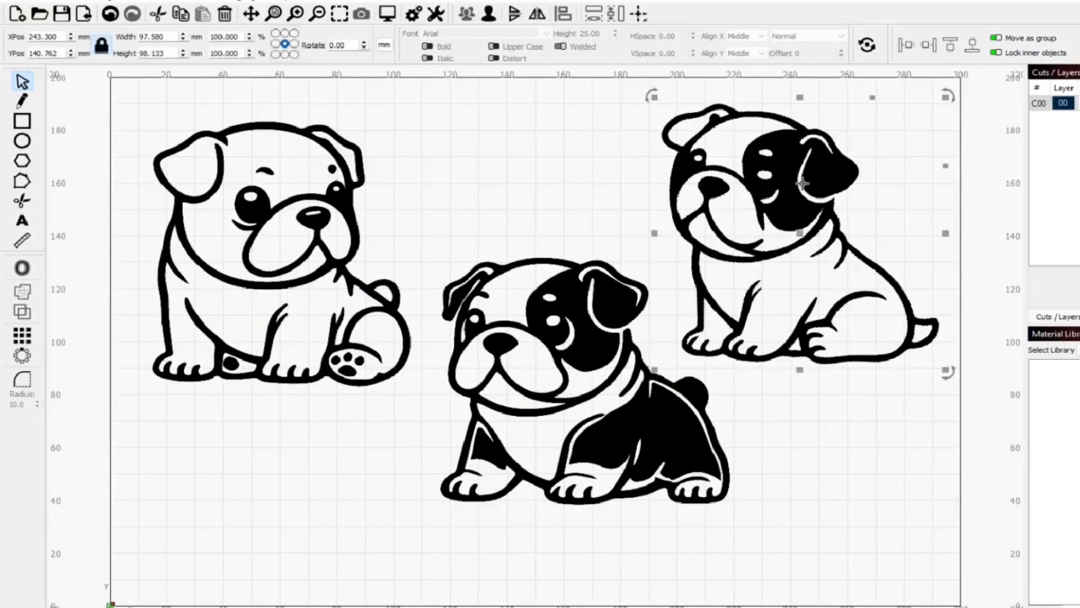
{"action": "key", "text": "Delete"}
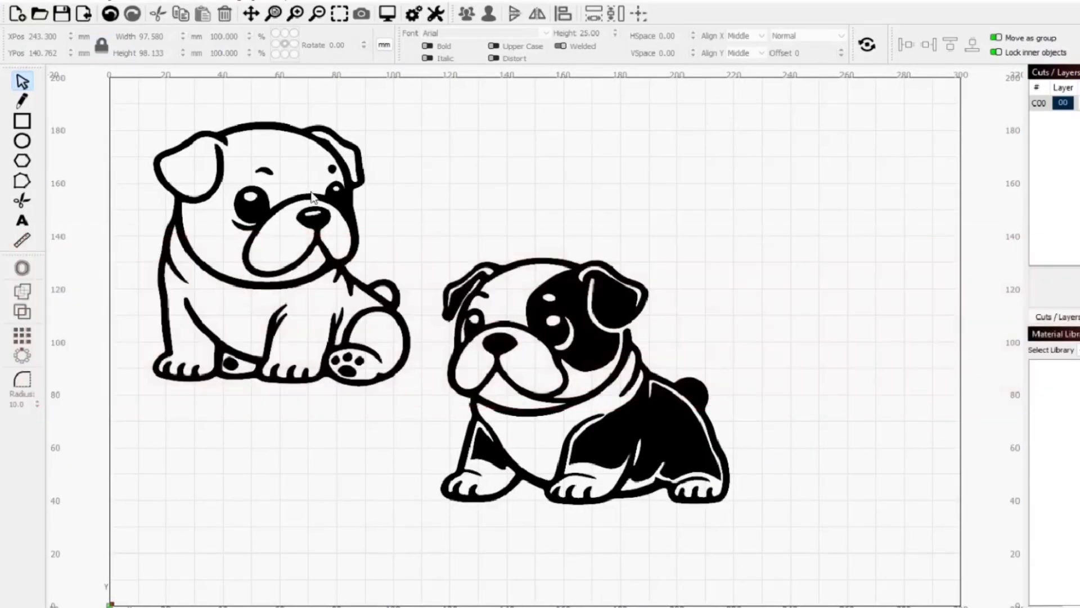
- Centre the black-and-white bulldog on the page at X 150, Y 100
{"action": "key", "text": "p"}
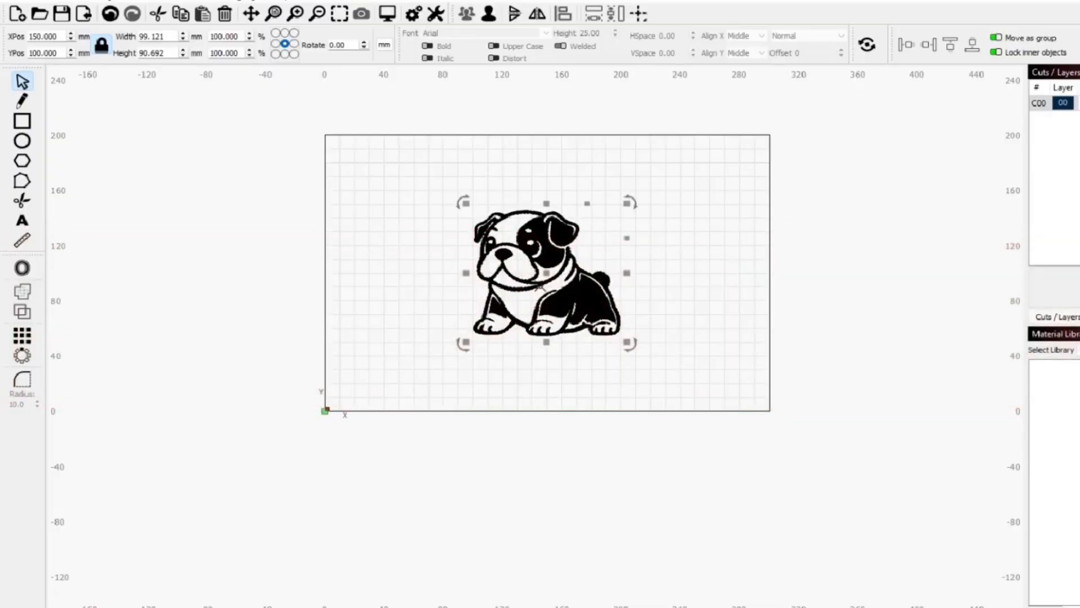
- Draw a wide rectangle about 127 mm by 28 mm above the bulldog near the page's upper edge
{"action": "left_click", "coordinate": [22, 121]}
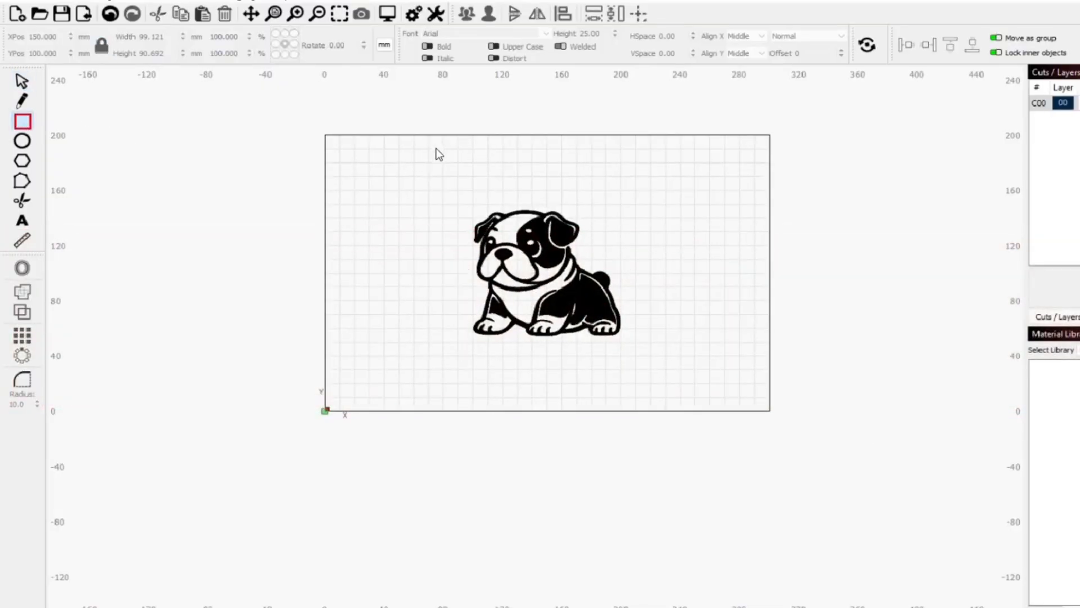
{"action": "left_click_drag", "start_coordinate": [620, 185], "coordinate": [619, 185]}
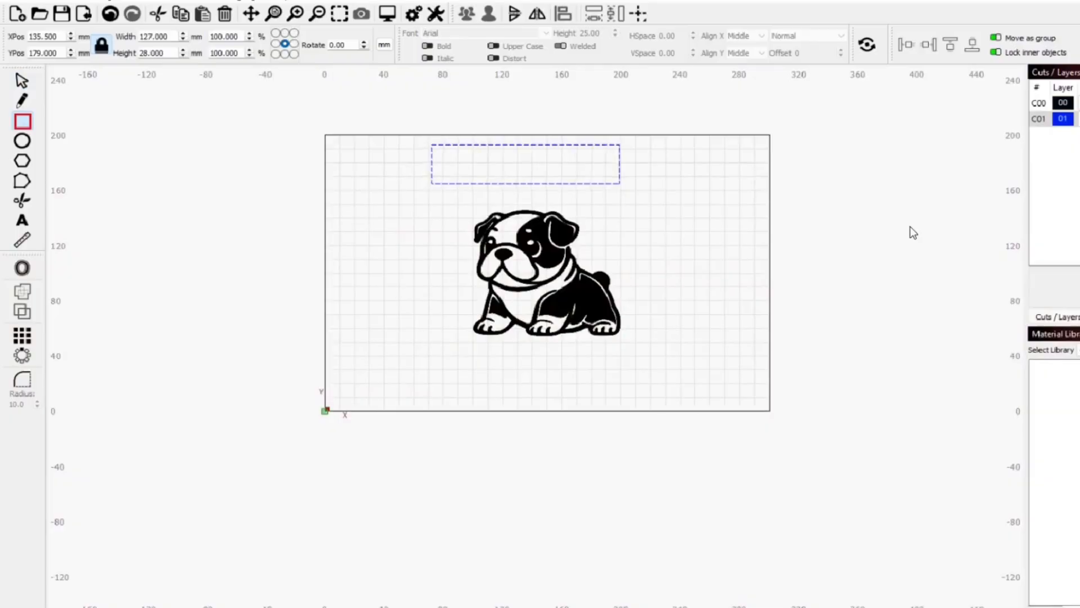
{"action": "key", "text": "Escape"}
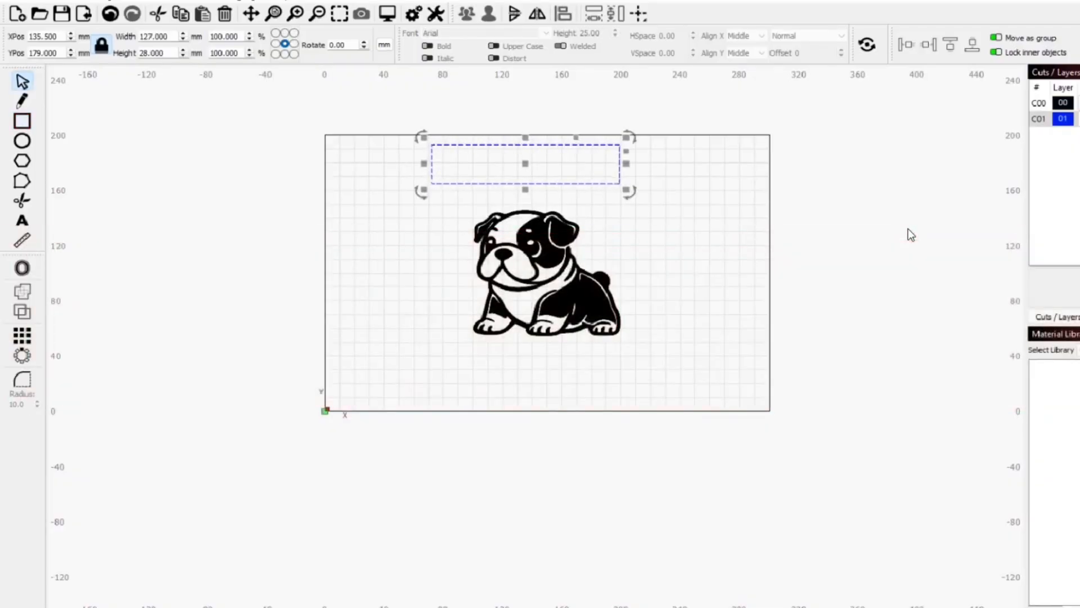
- Centre the rectangle on the page and move it straight up 40 mm to Y 140
{"action": "key", "text": "p"}
{"action": "key", "text": "shift+Up"}
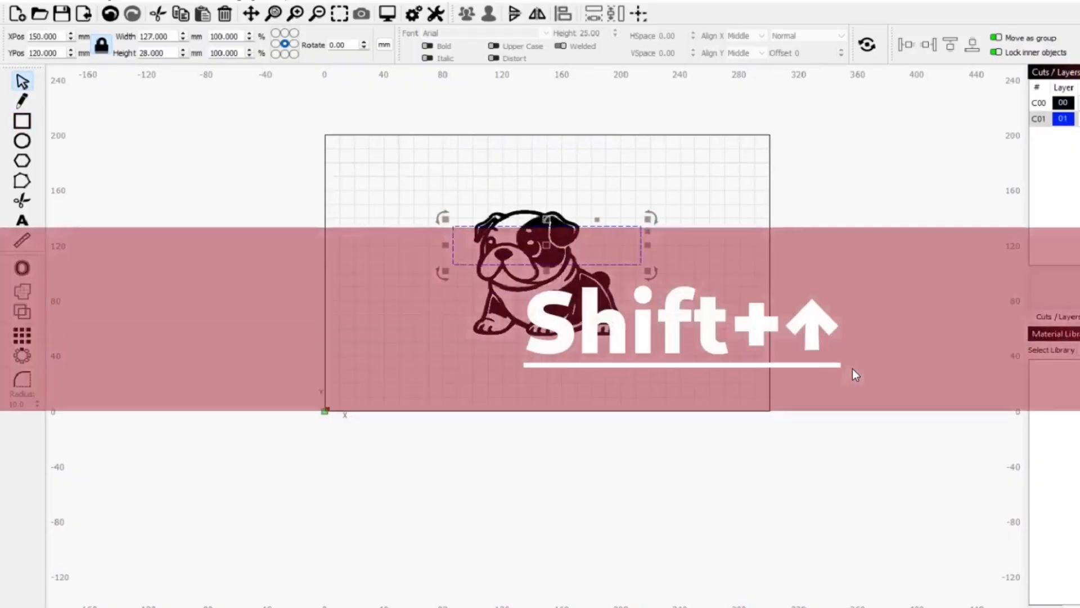
{"action": "key", "text": "shift+Up"}
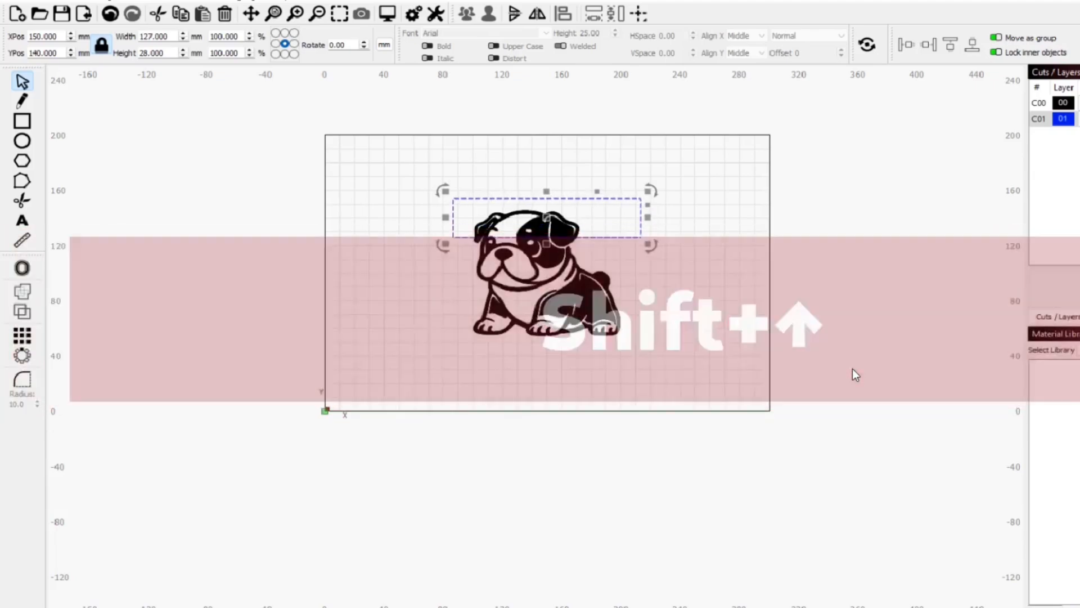
- Move the bulldog down 40 mm, and centre it together with the rectangle on the page
{"action": "left_click", "coordinate": [583, 327]}
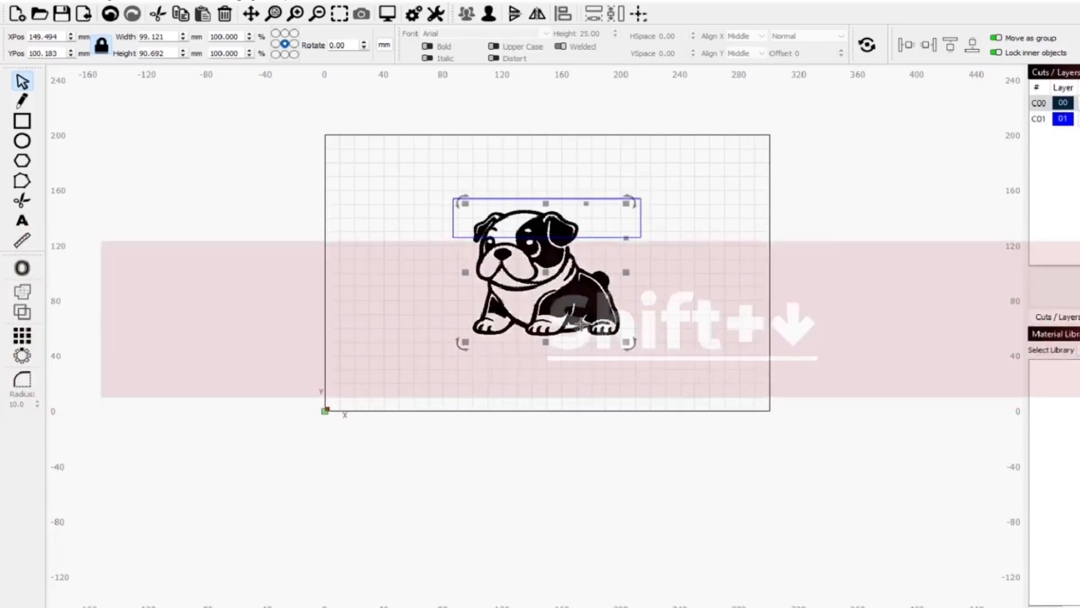
{"action": "key", "text": "shift+Down"}
{"action": "key", "text": "shift+Down"}
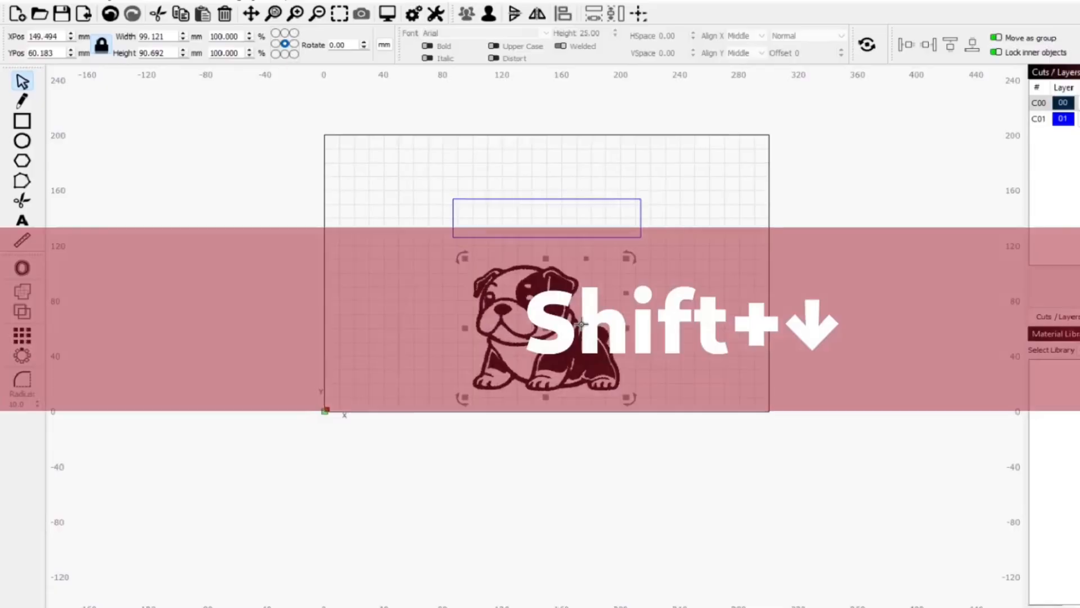
{"action": "left_click_drag", "start_coordinate": [731, 452], "coordinate": [450, 169]}
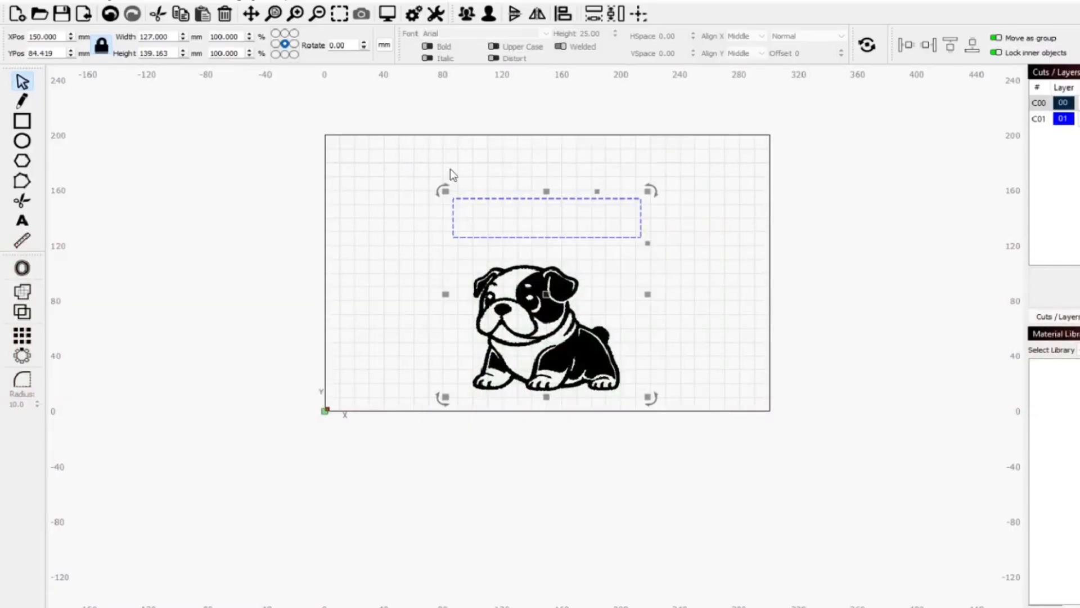
{"action": "key", "text": "p"}
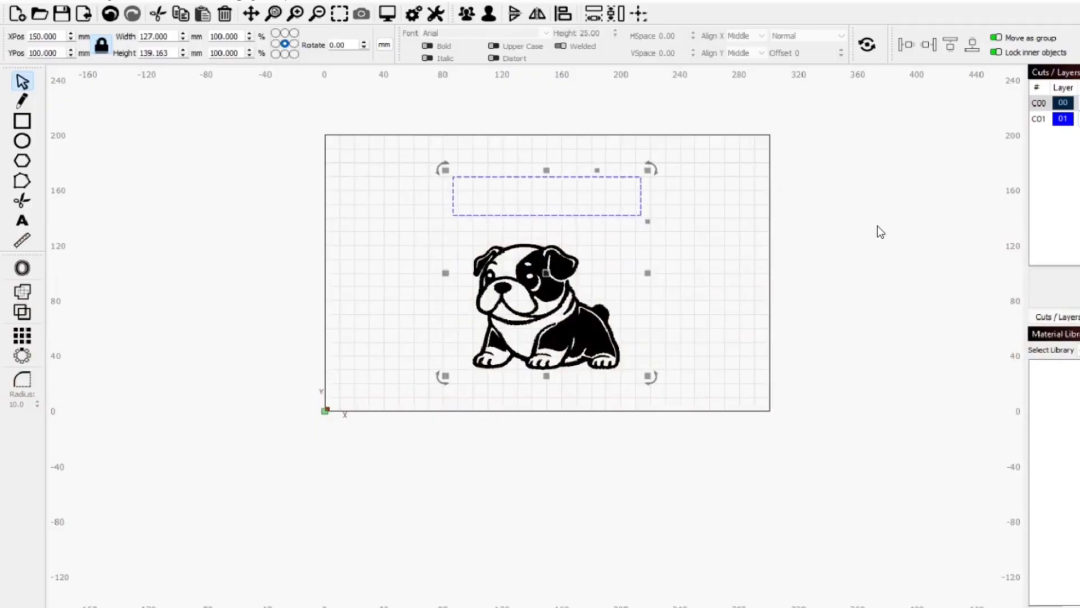
{"action": "left_click", "coordinate": [879, 232]}
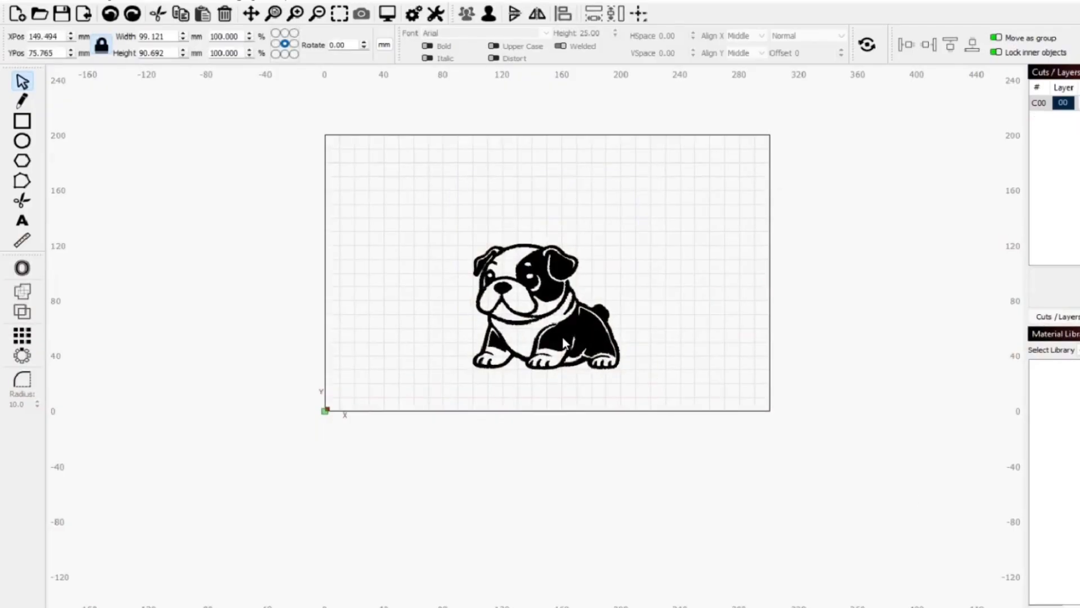
- Enlarge the bulldog to about 102 mm wide and shift it in 5 mm steps to X 150, Y 100
{"action": "left_click_drag", "start_coordinate": [578, 357], "coordinate": [576, 318]}
{"action": "left_click_drag", "start_coordinate": [630, 195], "coordinate": [580, 211]}
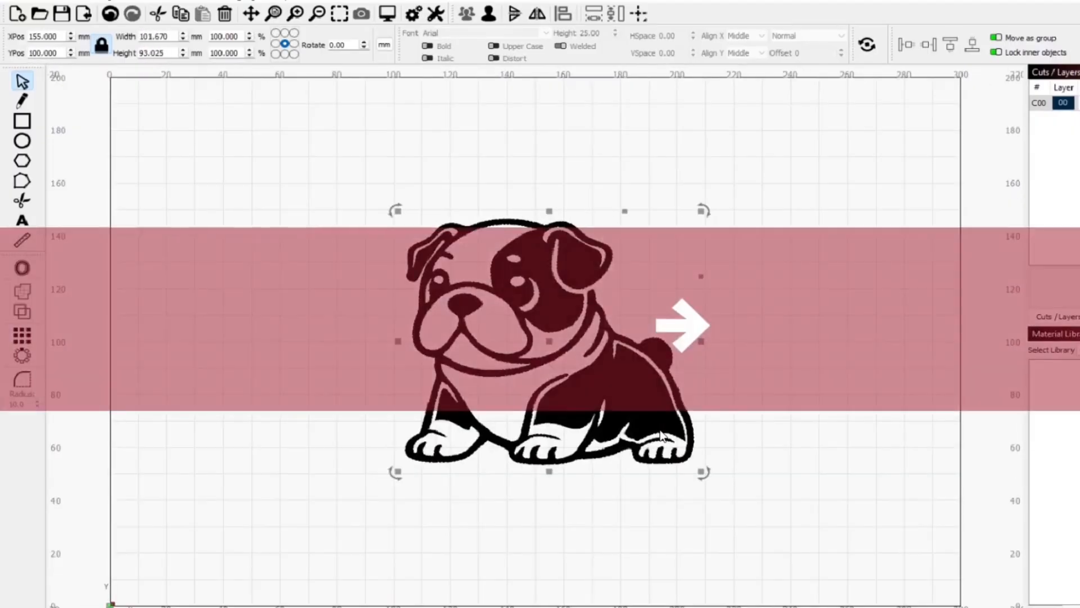
{"action": "key", "text": "Up"}
{"action": "key", "text": "Left"}
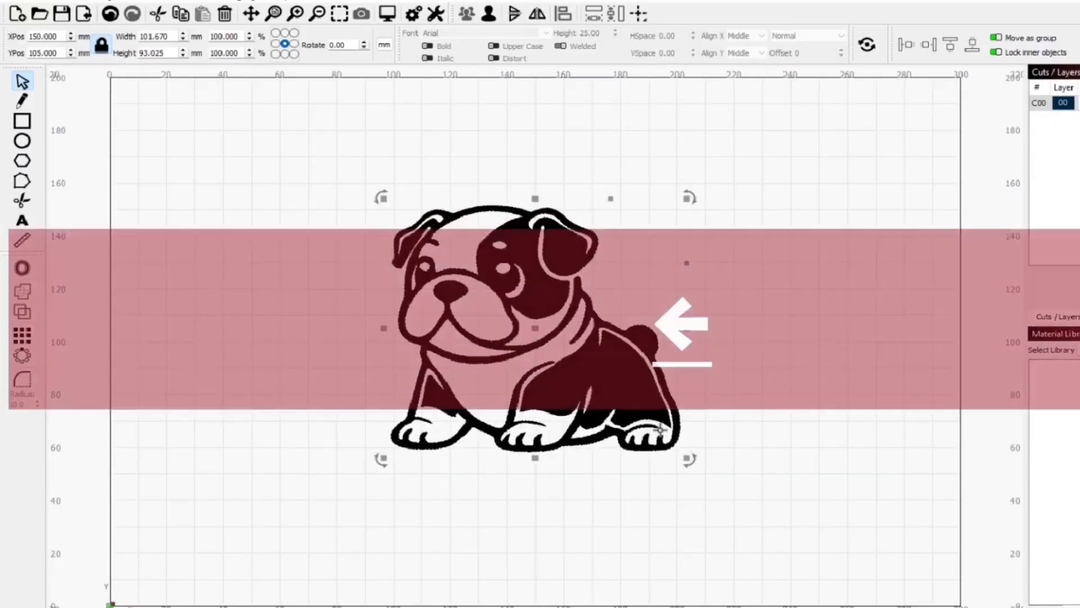
{"action": "key", "text": "Down"}
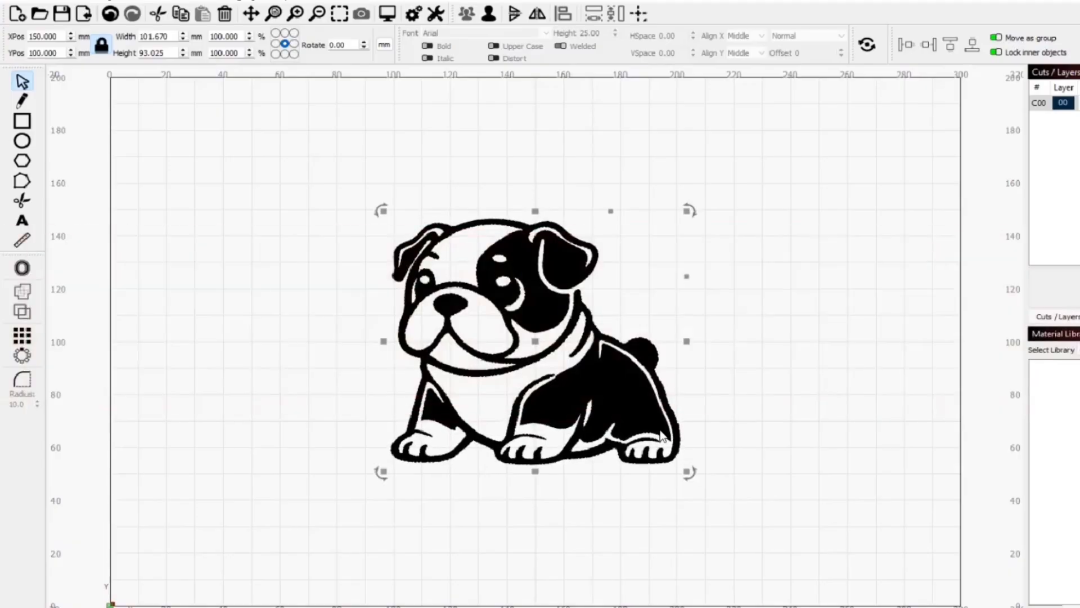
- Move the bulldog in 20 mm steps: 40 mm right, 20 mm up, 20 mm left and 20 mm down
{"action": "key", "text": "shift+Right"}
{"action": "key", "text": "shift+Right"}
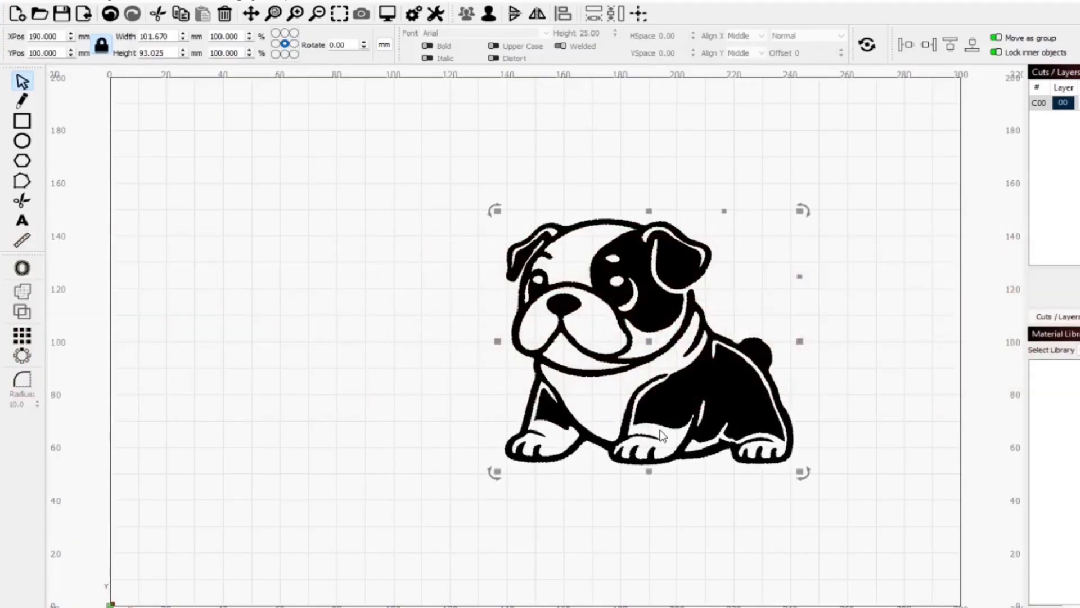
{"action": "key", "text": "shift+Up"}
{"action": "key", "text": "shift+Left"}
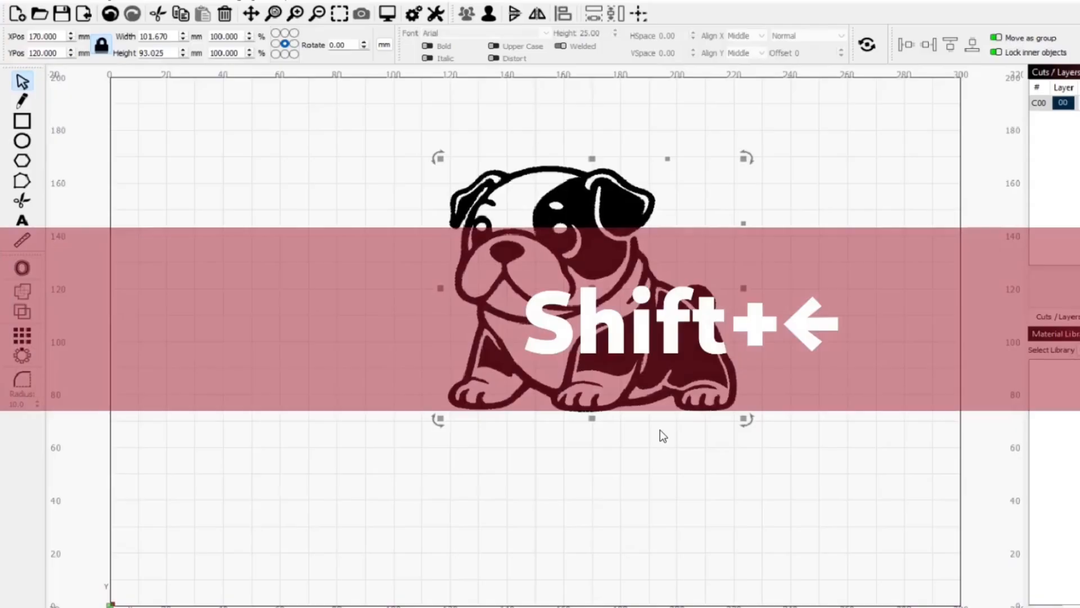
{"action": "key", "text": "shift+Down"}
- Nudge the bulldog in fine 1 mm steps to the left, down and right
{"action": "key", "text": "ctrl+Left"}
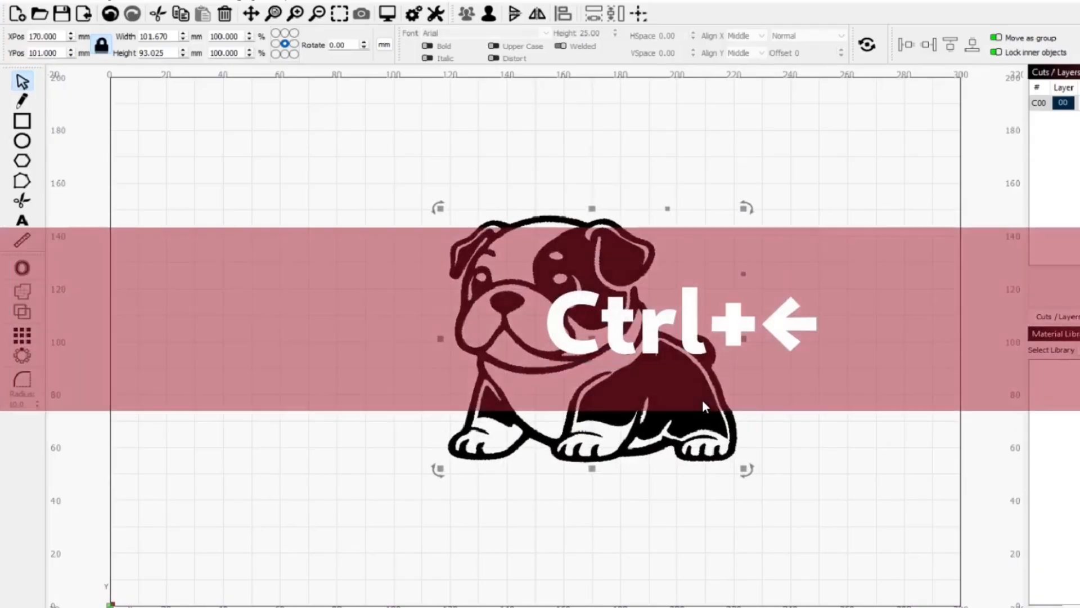
{"action": "key", "text": "ctrl+Down"}
{"action": "key", "text": "ctrl+Right"}
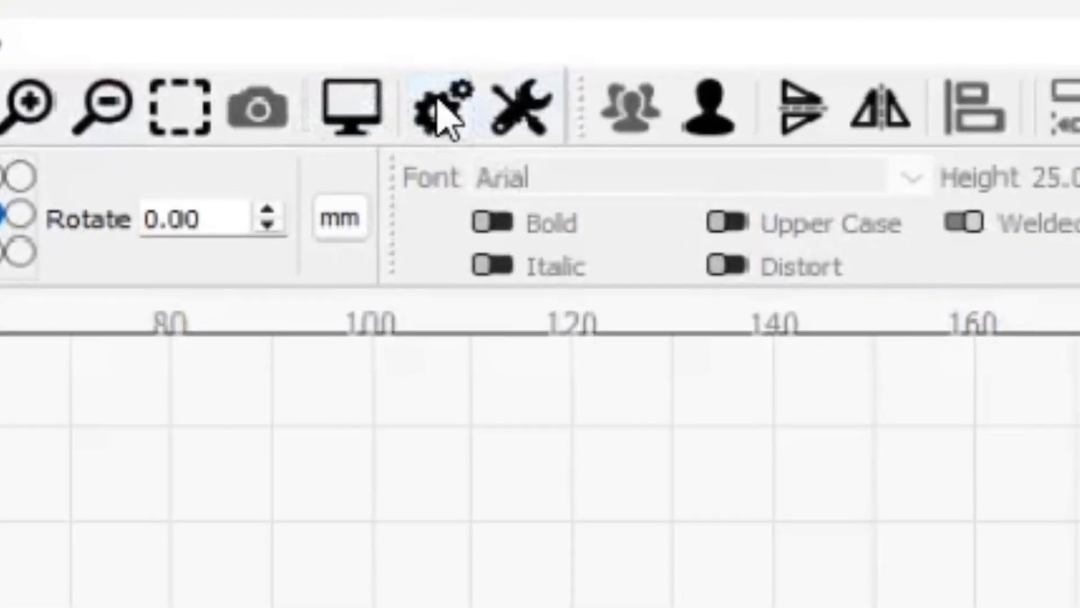
- Open the Units and Grids settings and examine the shape move increments for the arrow keys
{"action": "left_click", "coordinate": [506, 125]}
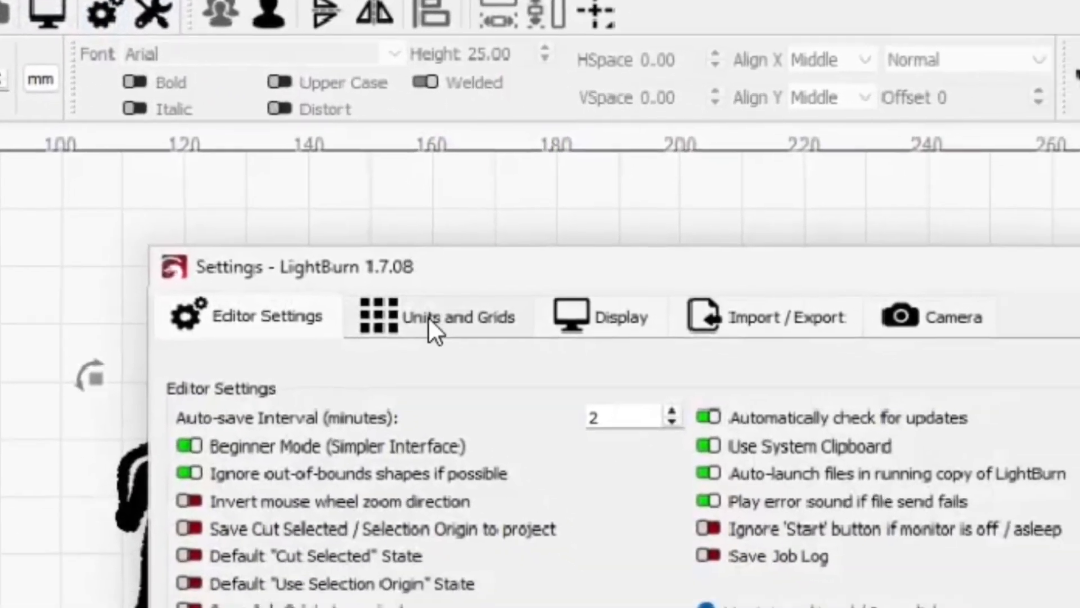
{"action": "left_click", "coordinate": [649, 432]}
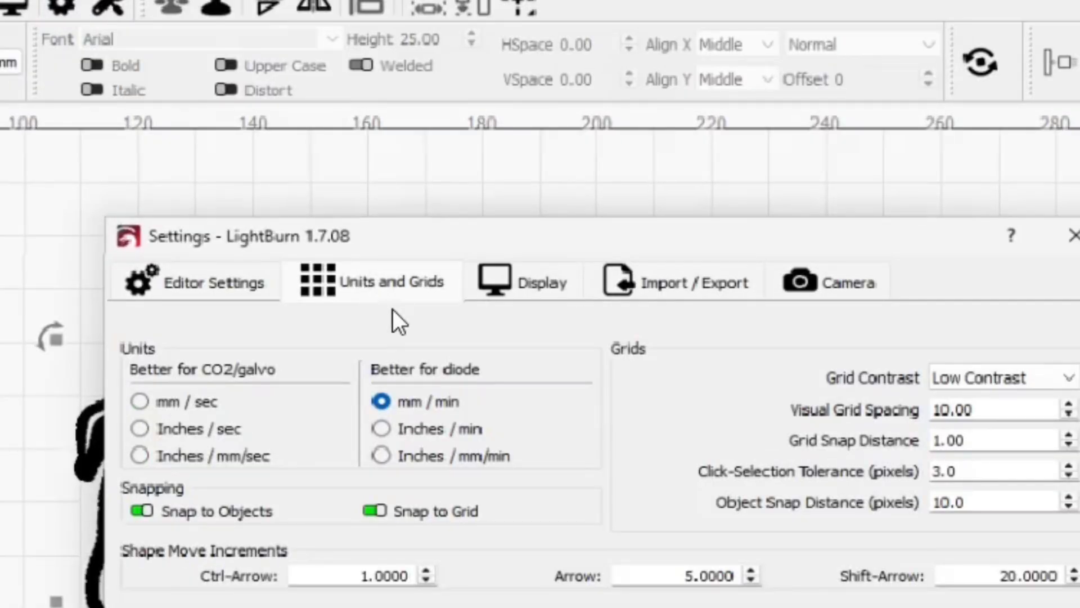
{"action": "left_click", "coordinate": [345, 570]}
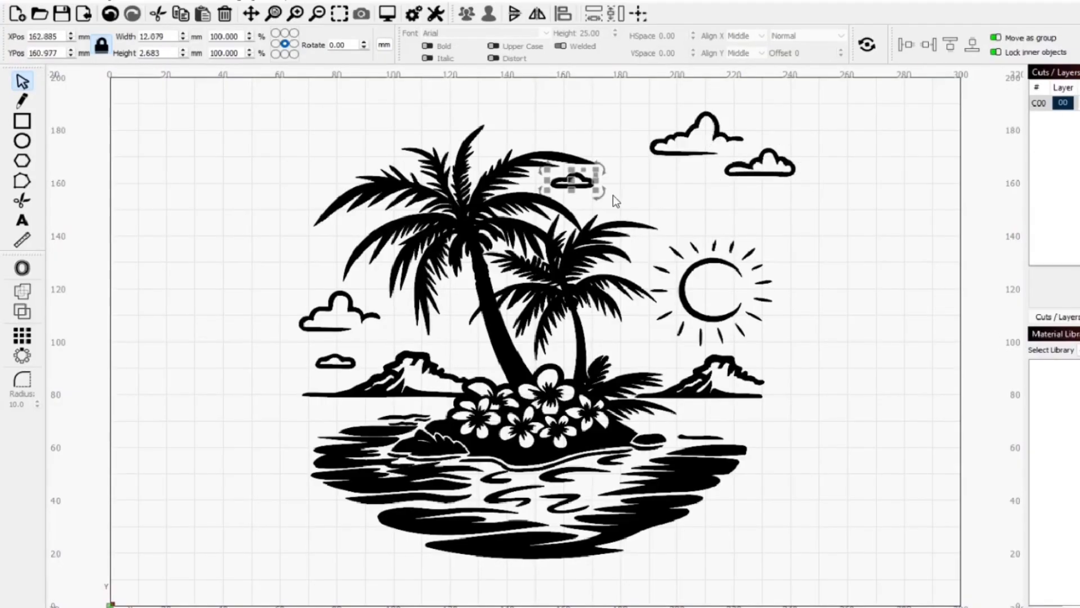
- Move the small cloud beside the palm leaves right and down to about X 186, Y 154
{"action": "key", "text": "ctrl+Right"}
{"action": "key", "text": "ctrl+Right"}
{"action": "key", "text": "ctrl+Right"}
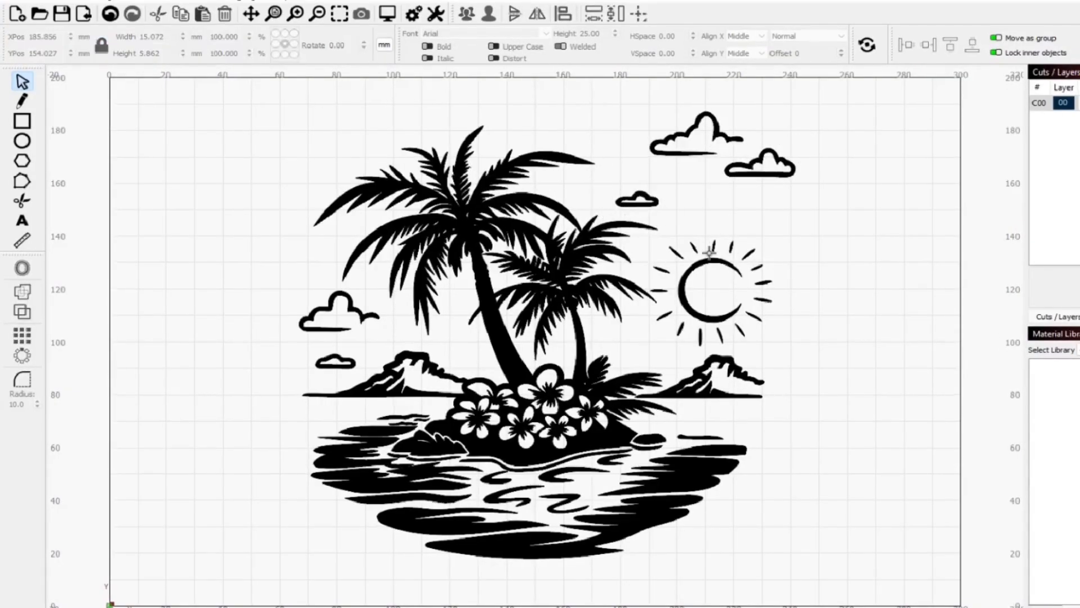
- Select the sun with its rays and move it up and left across the page, above the larger palm tree
{"action": "left_click_drag", "start_coordinate": [647, 226], "coordinate": [789, 349]}
{"action": "key", "text": "shift+Up"}
{"action": "key", "text": "shift+Left"}
{"action": "key", "text": "shift+Left"}
{"action": "key", "text": "shift+Left"}
{"action": "key", "text": "shift+Left"}
{"action": "key", "text": "shift+Left"}
{"action": "key", "text": "shift+Left"}
{"action": "key", "text": "shift+Left"}
{"action": "key", "text": "shift+Up"}
{"action": "key", "text": "shift+Up"}
{"action": "key", "text": "shift+Up"}
{"action": "key", "text": "shift+Right"}
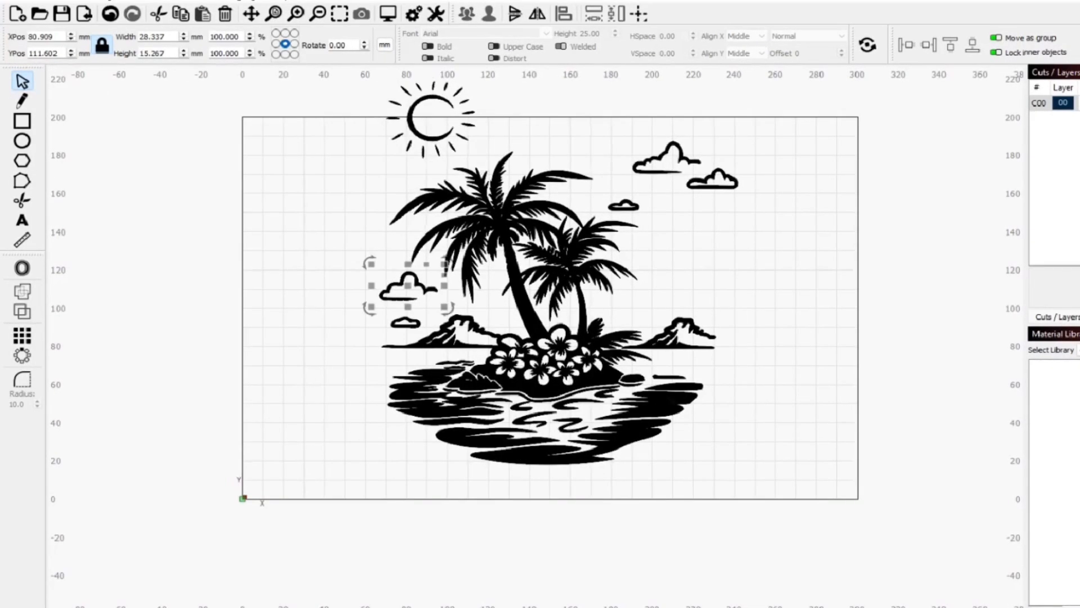
- Move the large left-hand cloud farther left, and nudge the small right-hand cloud right and up beneath the two larger clouds
{"action": "key", "text": "Left"}
{"action": "key", "text": "Left"}
{"action": "left_click_drag", "start_coordinate": [598, 189], "coordinate": [651, 224]}
{"action": "scroll", "coordinate": [654, 206], "scroll_direction": "up", "scroll_amount": 4}
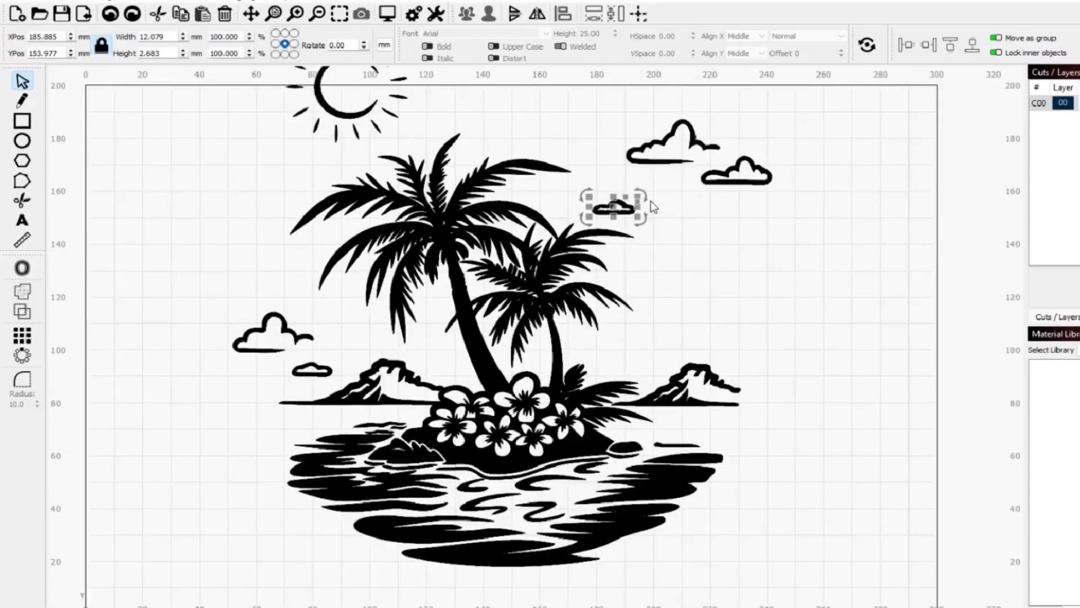
{"action": "key", "text": "shift+Right"}
{"action": "key", "text": "Right"}
{"action": "key", "text": "Up"}
{"action": "key", "text": "ctrl+Left"}
{"action": "key", "text": "ctrl+Down"}
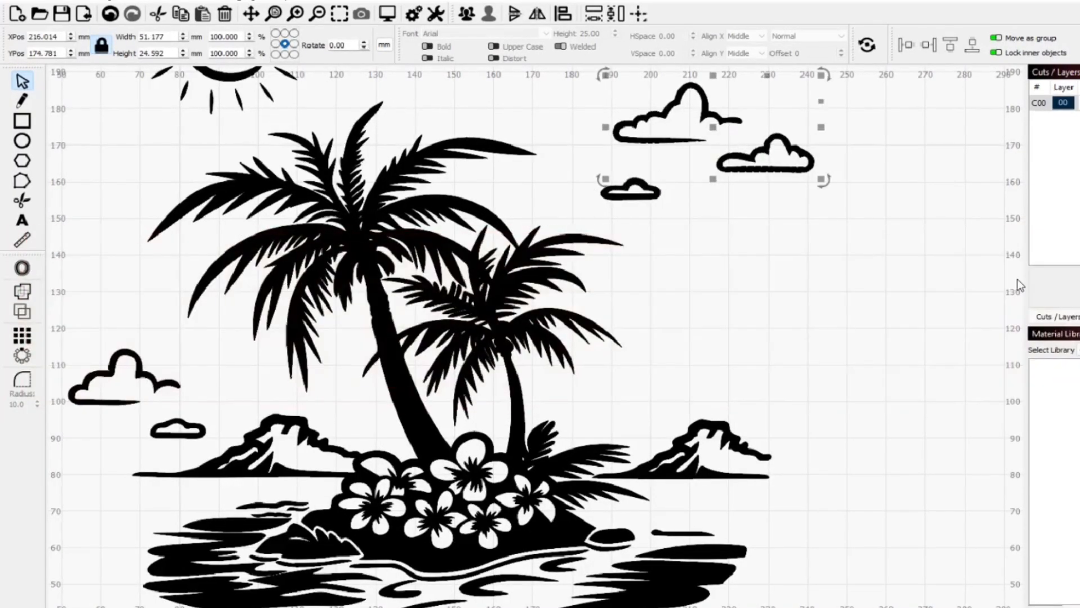
- Duplicate the two larger right-hand clouds, placing one copy left of the palms and the other, mirrored, above the right volcano
{"action": "key", "text": "ctrl+d"}
{"action": "left_click_drag", "start_coordinate": [766, 144], "coordinate": [828, 306]}
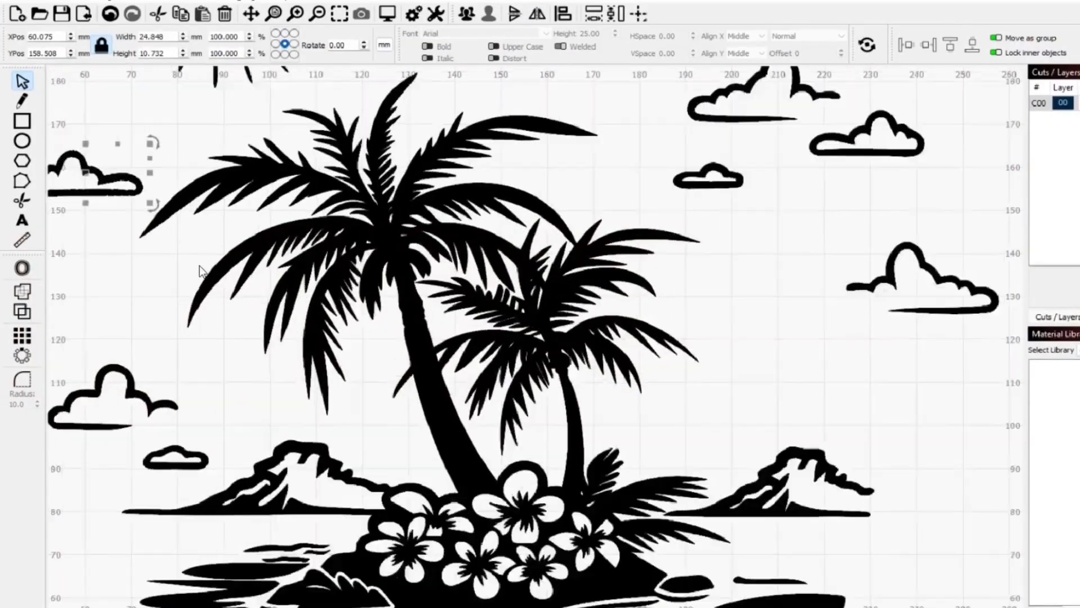
{"action": "scroll", "coordinate": [199, 266], "scroll_direction": "down", "scroll_amount": 2}
{"action": "left_click_drag", "start_coordinate": [646, 273], "coordinate": [625, 313]}
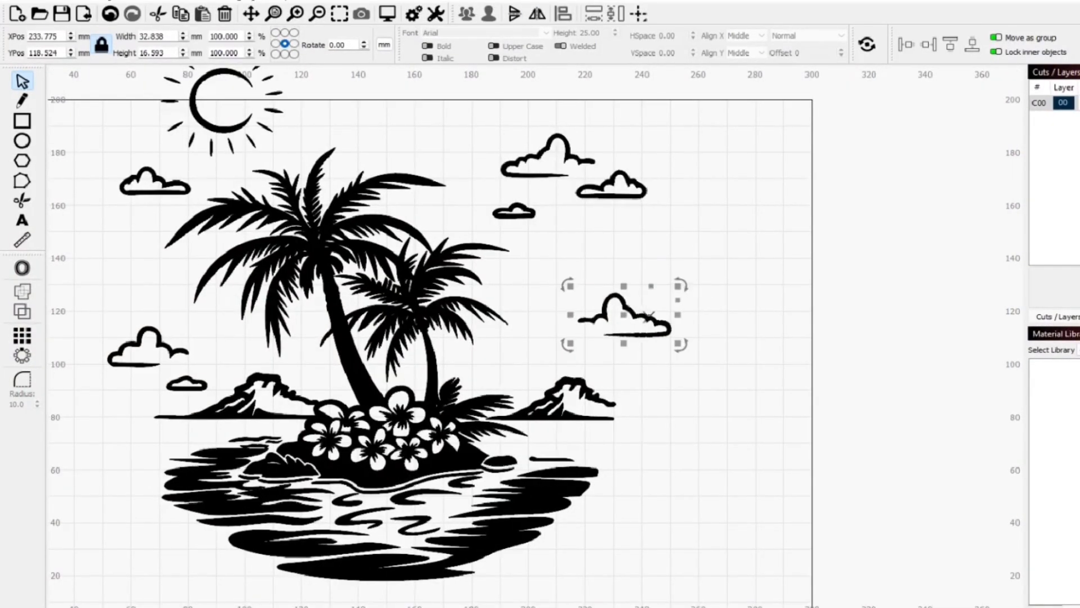
- Duplicate the small right-hand cloud, mirror it horizontally, and place the copy at the lower-left end of the mirrored large cloud
{"action": "left_click", "coordinate": [526, 213]}
{"action": "key", "text": "ctrl+d"}
{"action": "key", "text": "h"}
{"action": "left_click_drag", "start_coordinate": [527, 213], "coordinate": [578, 342]}
{"action": "scroll", "coordinate": [706, 298], "scroll_direction": "up", "scroll_amount": 2}
- Fine-tune the small cloud copy against the mirrored large cloud's lower-left end, placing it at about X 220, Y 116
{"action": "left_click", "coordinate": [614, 320]}
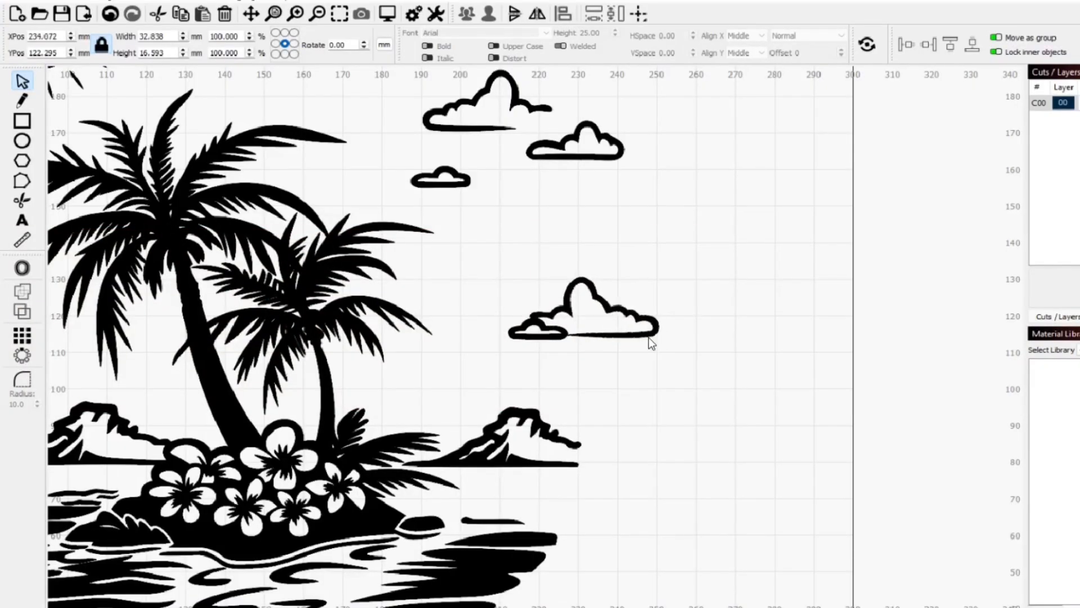
{"action": "left_click", "coordinate": [535, 344]}
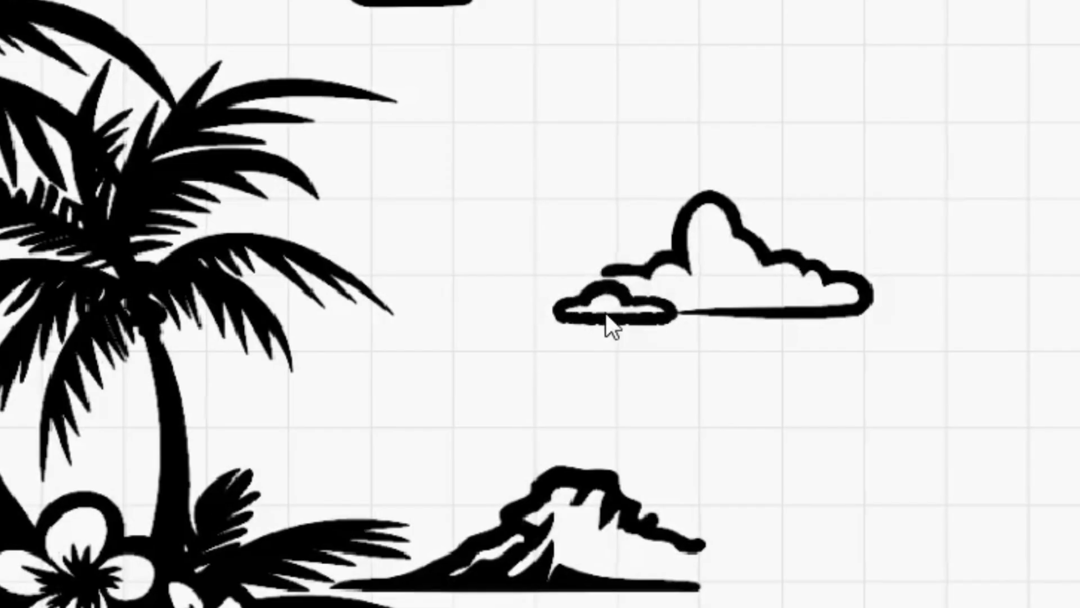
{"action": "left_click_drag", "start_coordinate": [535, 333], "coordinate": [580, 284]}
{"action": "left_click_drag", "start_coordinate": [706, 211], "coordinate": [627, 325]}
{"action": "left_click_drag", "start_coordinate": [563, 393], "coordinate": [607, 335]}
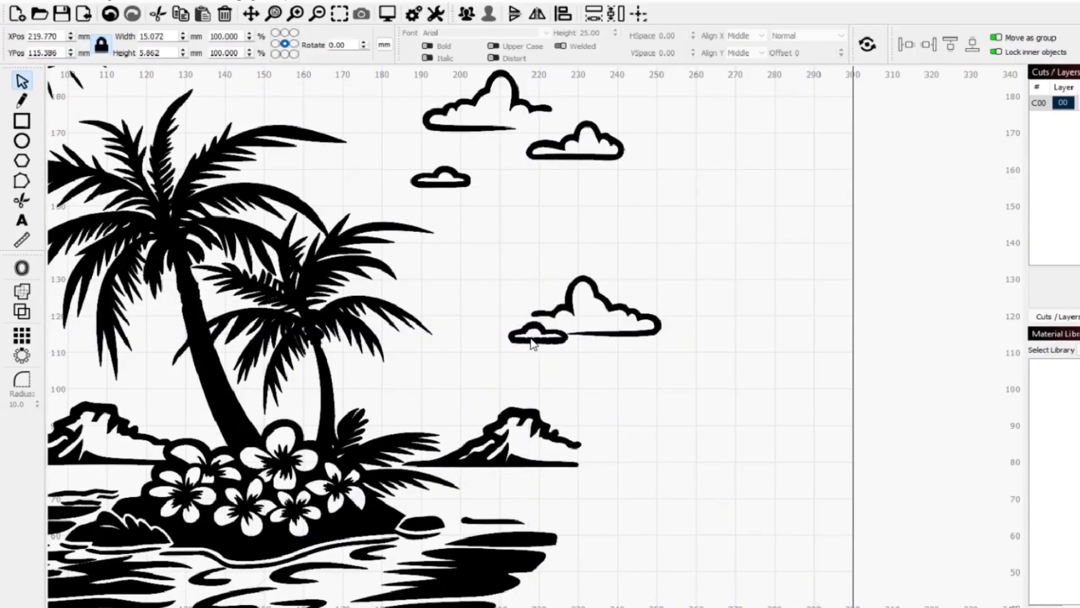
{"action": "left_click_drag", "start_coordinate": [533, 337], "coordinate": [533, 342]}
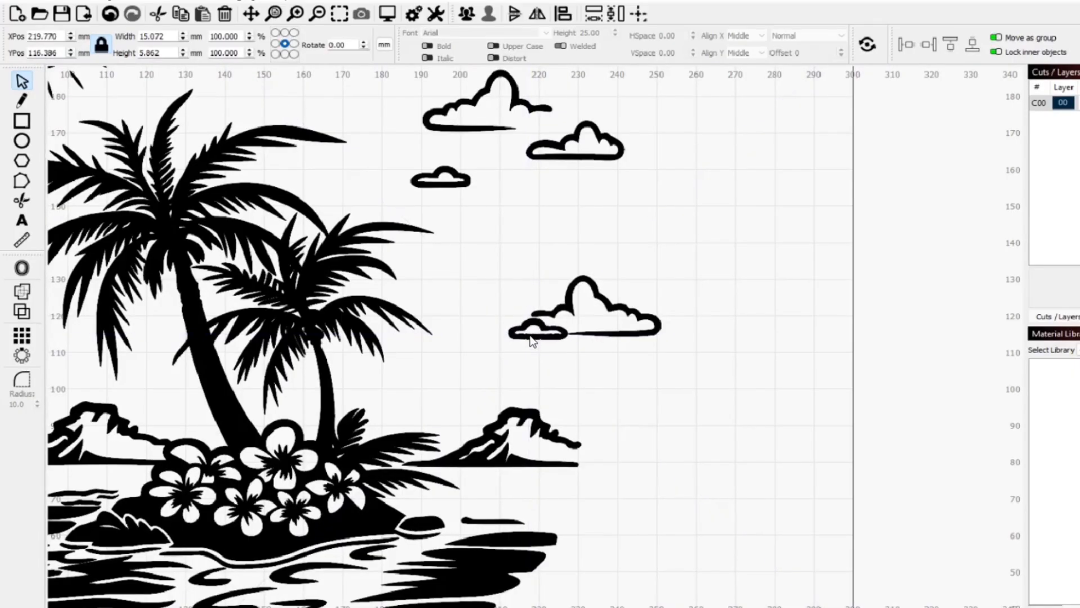
- Select the whole sun and move it above the page's upper edge to about X 141, Y 229
{"action": "key", "text": "ctrl+0"}
{"action": "scroll", "coordinate": [551, 355], "scroll_direction": "down", "scroll_amount": 2}
{"action": "left_click_drag", "start_coordinate": [492, 82], "coordinate": [381, 198]}
{"action": "left_click_drag", "start_coordinate": [428, 176], "coordinate": [528, 120]}
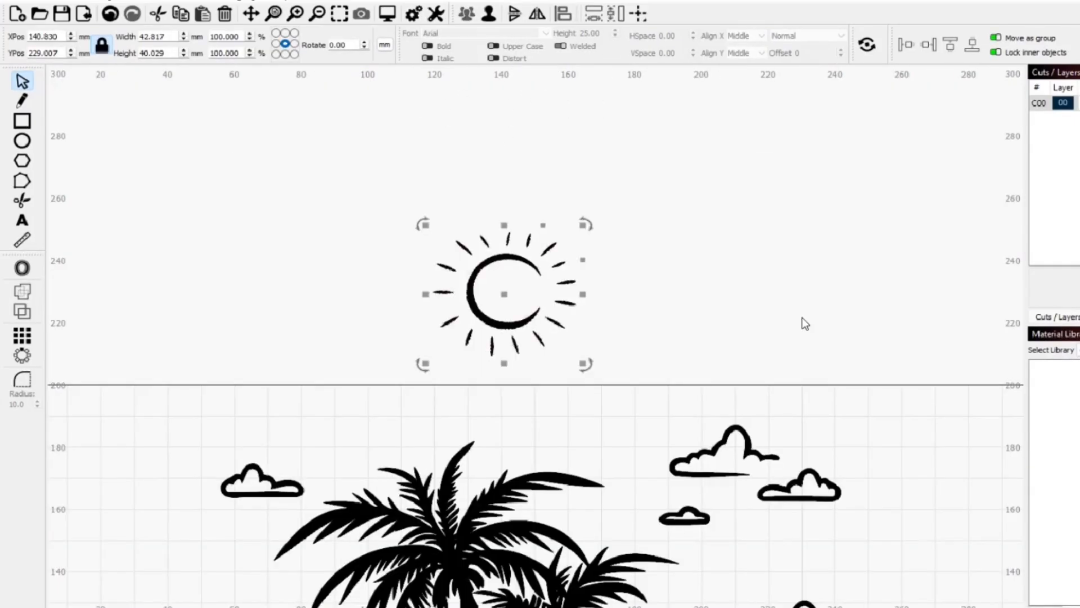
- Rotate the sun in 90° steps, first in one direction and back in the other
{"action": "key", "text": "period"}
{"action": "key", "text": "period"}
{"action": "key", "text": "comma"}
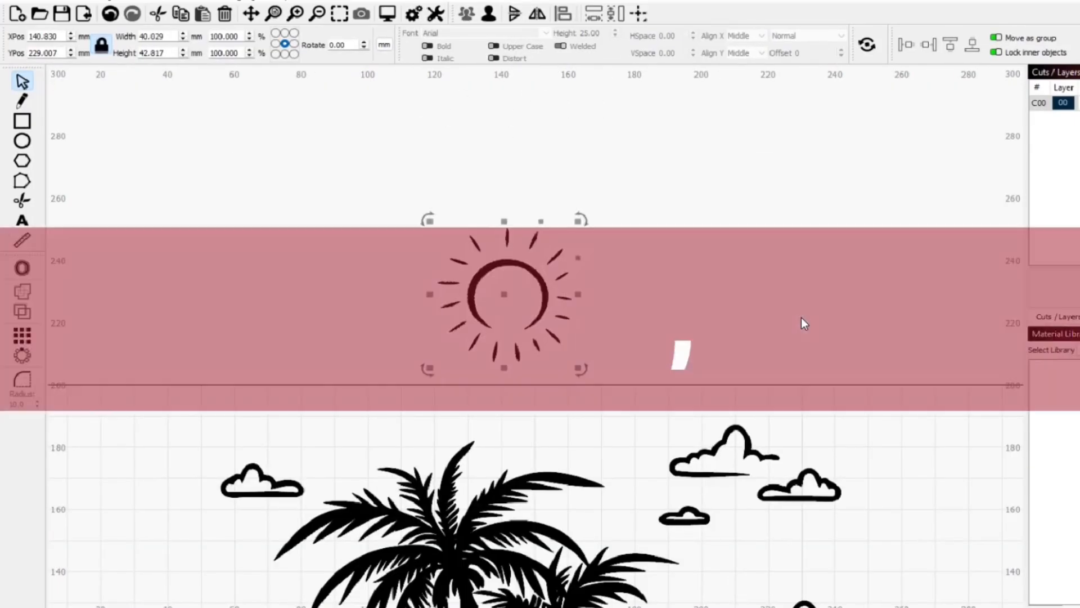
{"action": "key", "text": "comma"}
- Rotate the sun in 45° steps in both directions, and turn it by a finer increment
{"action": "key", "text": "shift+period"}
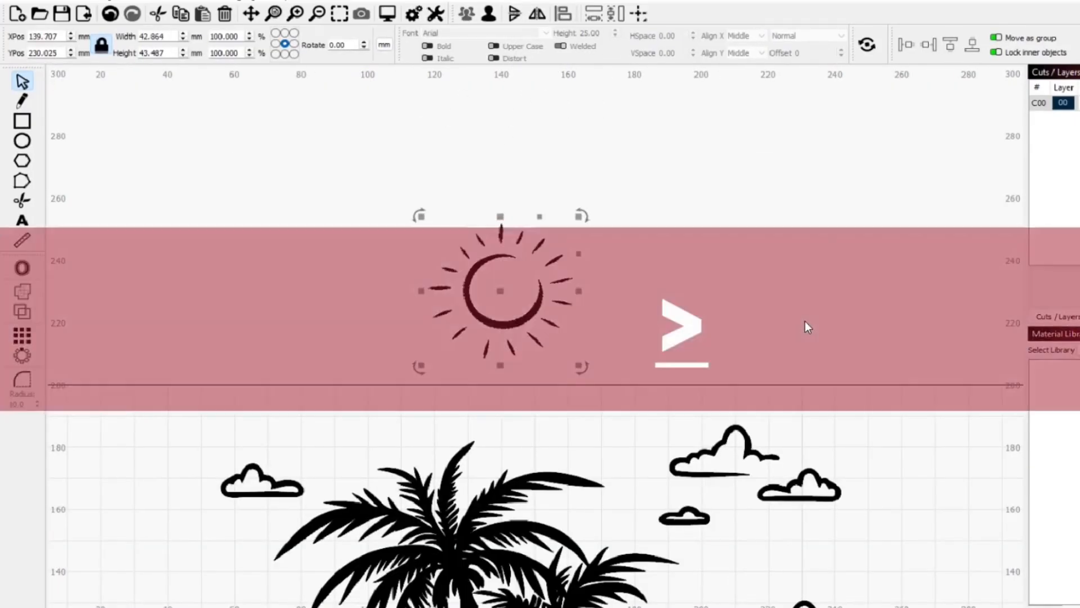
{"action": "key", "text": "shift+comma"}
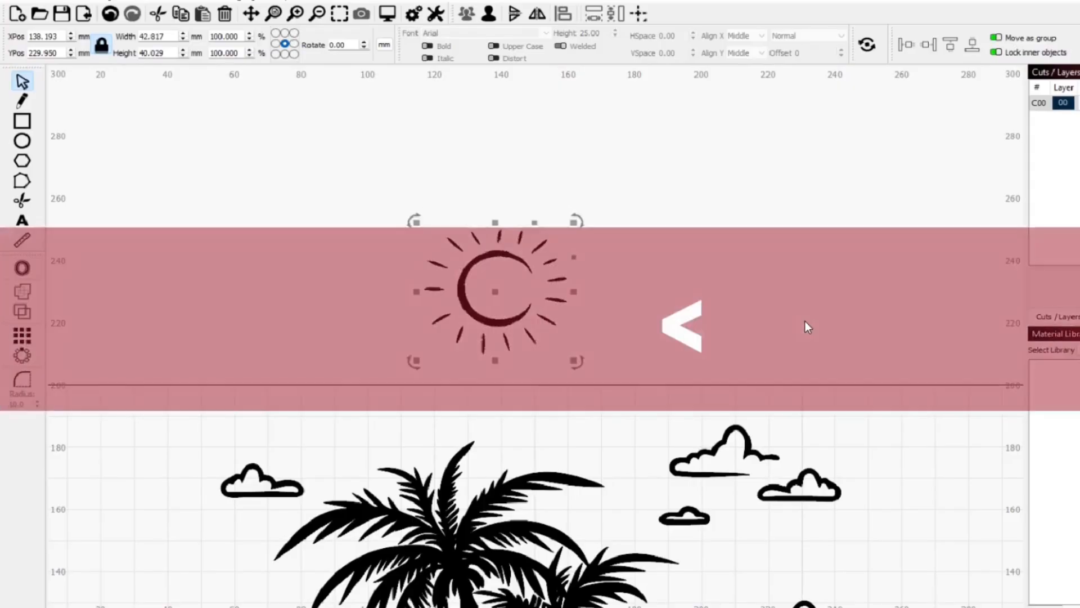
{"action": "key", "text": "shift+comma"}
{"action": "key", "text": "ctrl+period"}
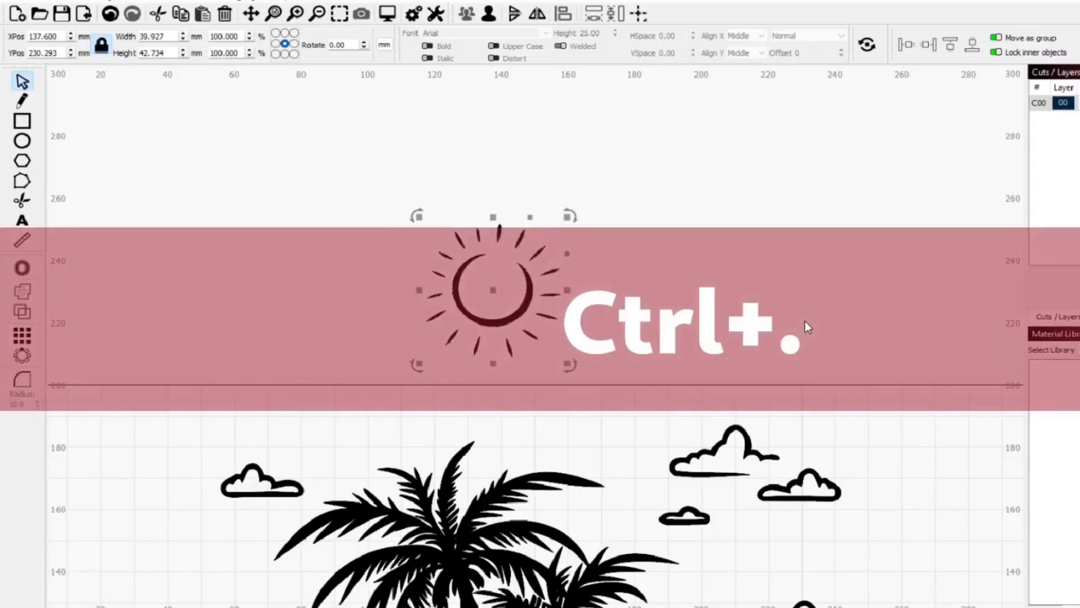
- Turn the sun back and forth in the smaller rotation increments, ending with small turns back
{"action": "key", "text": "ctrl+comma"}
{"action": "key", "text": "ctrl+shift+period"}
{"action": "key", "text": "ctrl+shift+comma"}
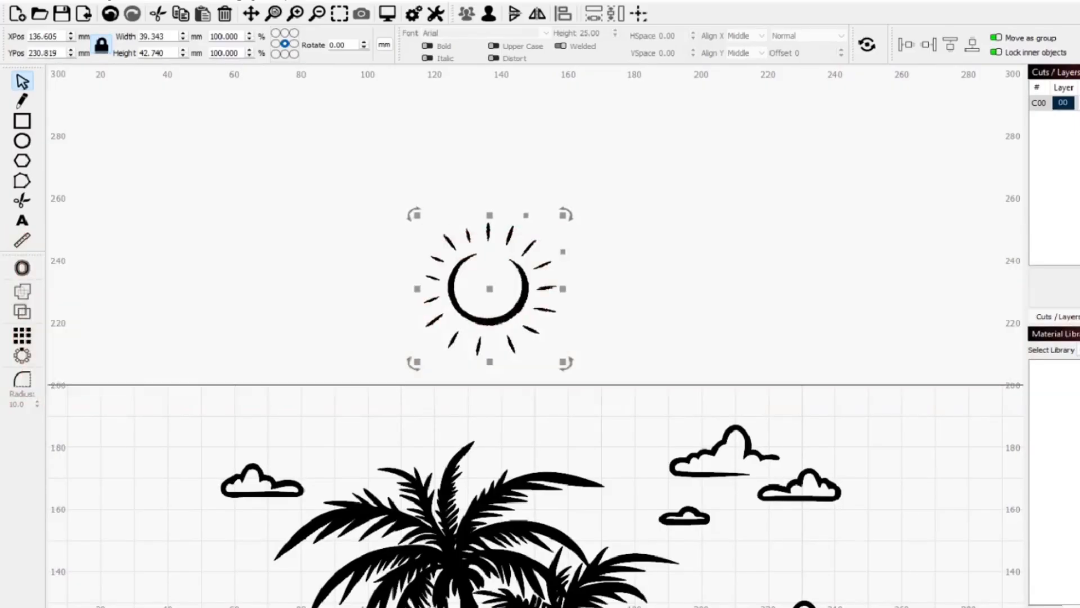
{"action": "key", "text": "ctrl+shift+comma"}
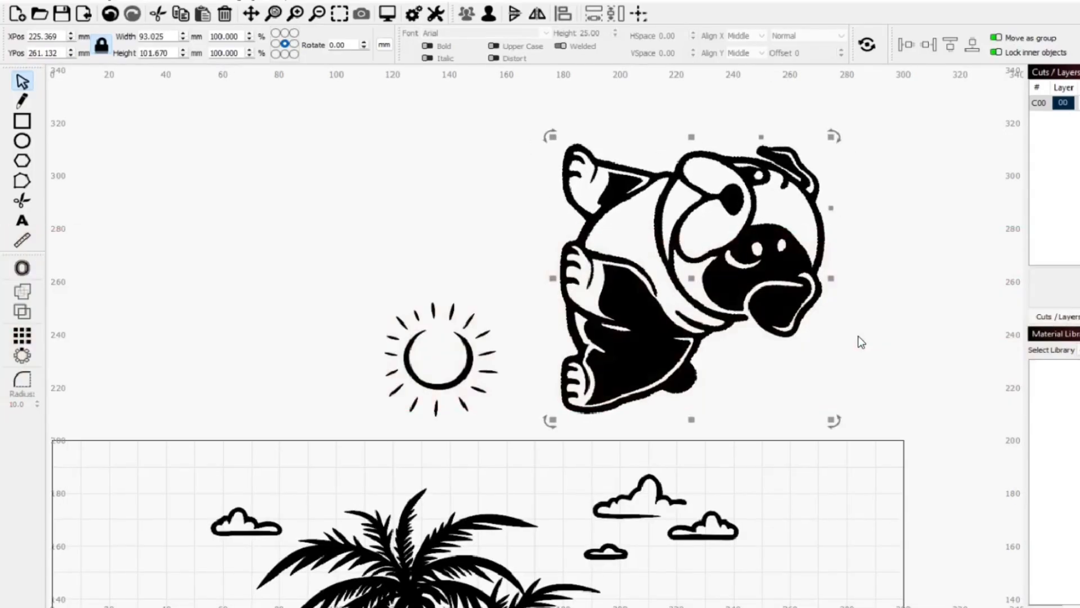
- Rotate the bulldog above the page in 90° steps, in one direction and then the other
{"action": "key", "text": "ctrl+comma"}
{"action": "key", "text": "ctrl+period"}
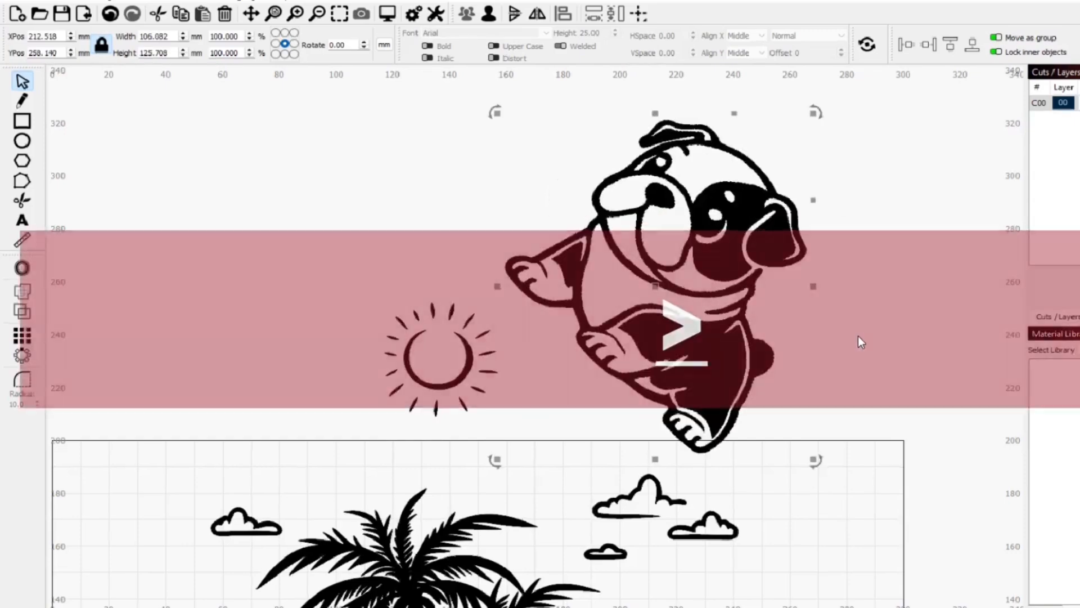
{"action": "key", "text": "ctrl+period"}
{"action": "key", "text": "ctrl+period"}
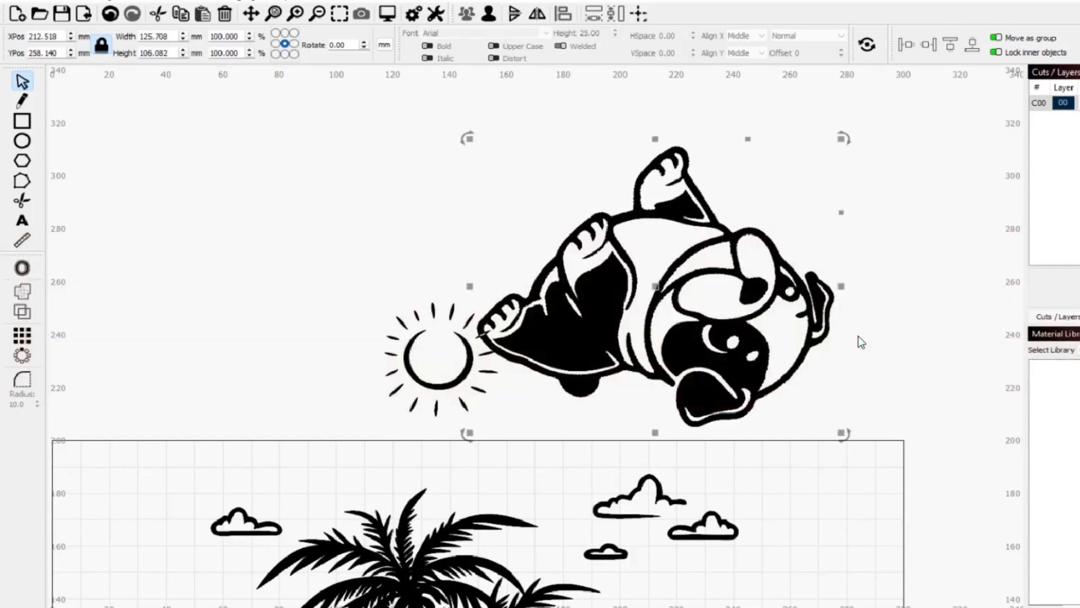
{"action": "key", "text": "ctrl+comma"}
{"action": "key", "text": "ctrl+comma"}
{"action": "key", "text": "ctrl+comma"}
{"action": "key", "text": "ctrl+comma"}
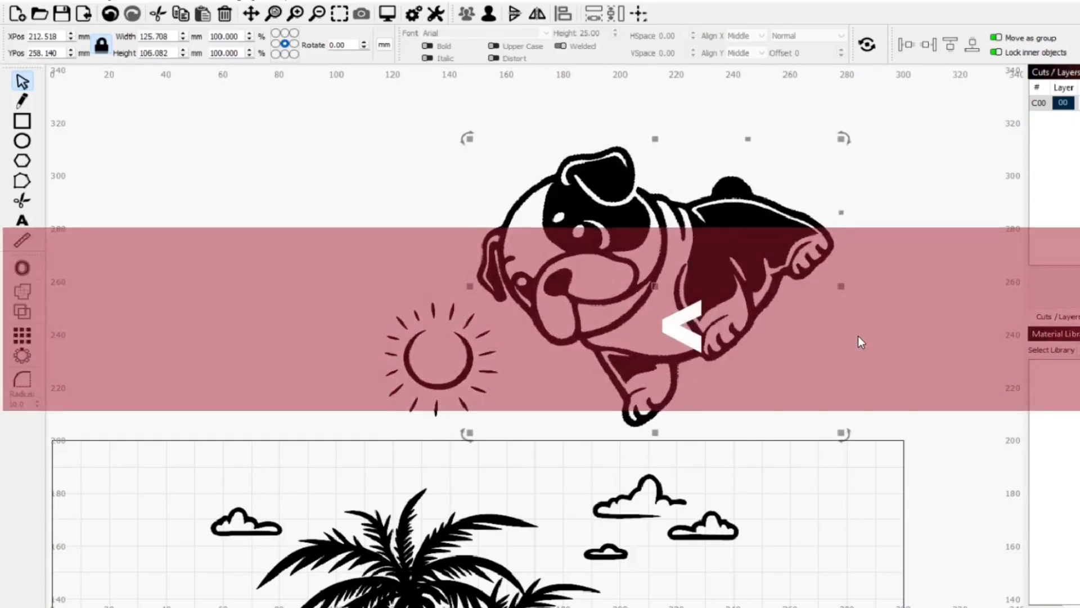
- Rotate the bulldog in 45° steps and in the finer increment, in both directions
{"action": "key", "text": "ctrl+period"}
{"action": "key", "text": "ctrl+period"}
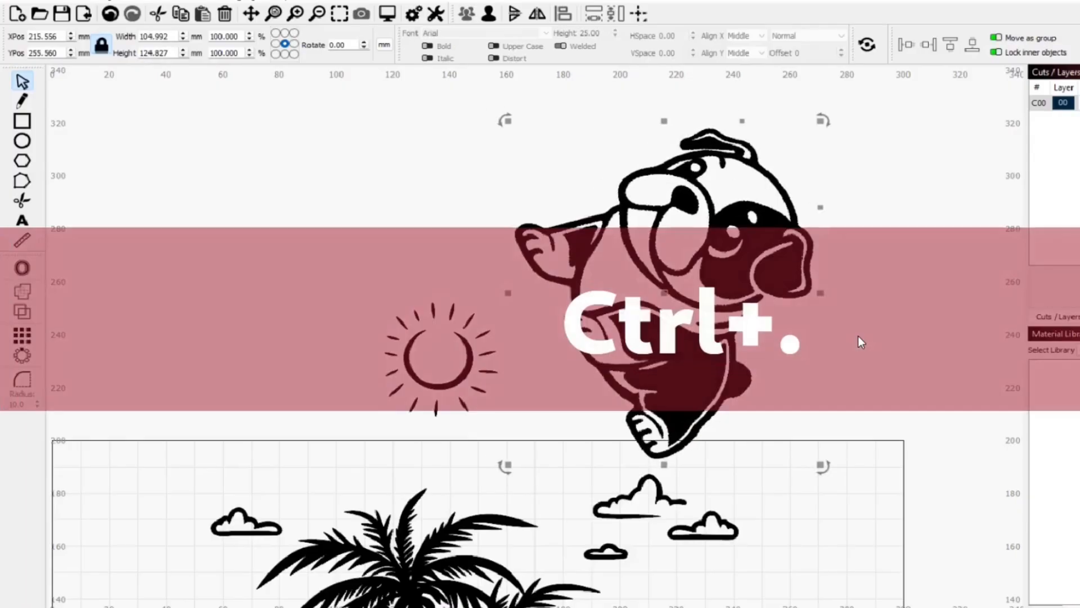
{"action": "key", "text": "ctrl+comma"}
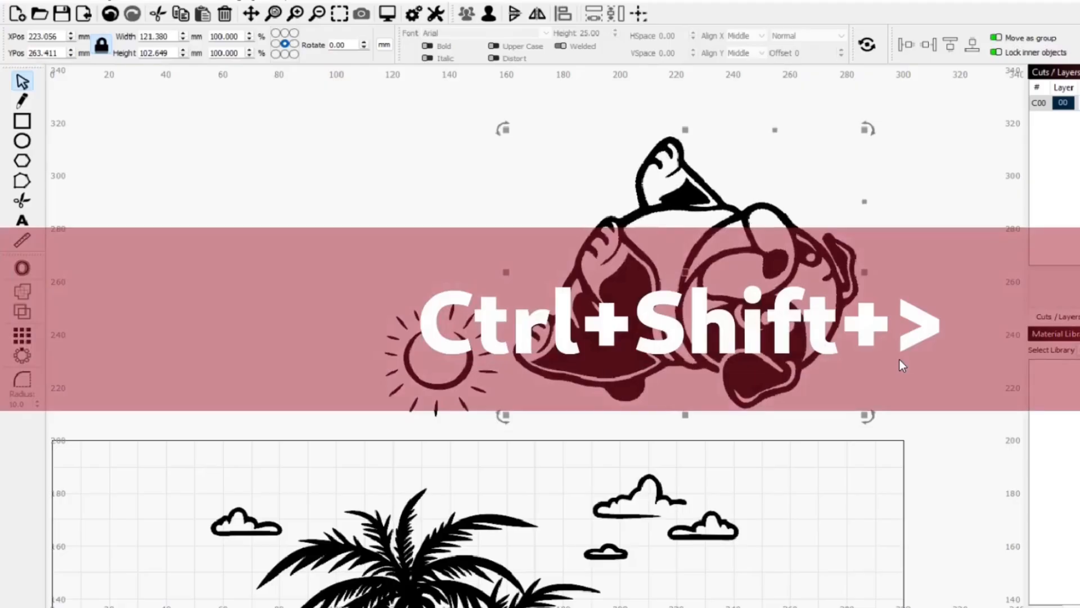
{"action": "key", "text": "ctrl+shift+comma"}
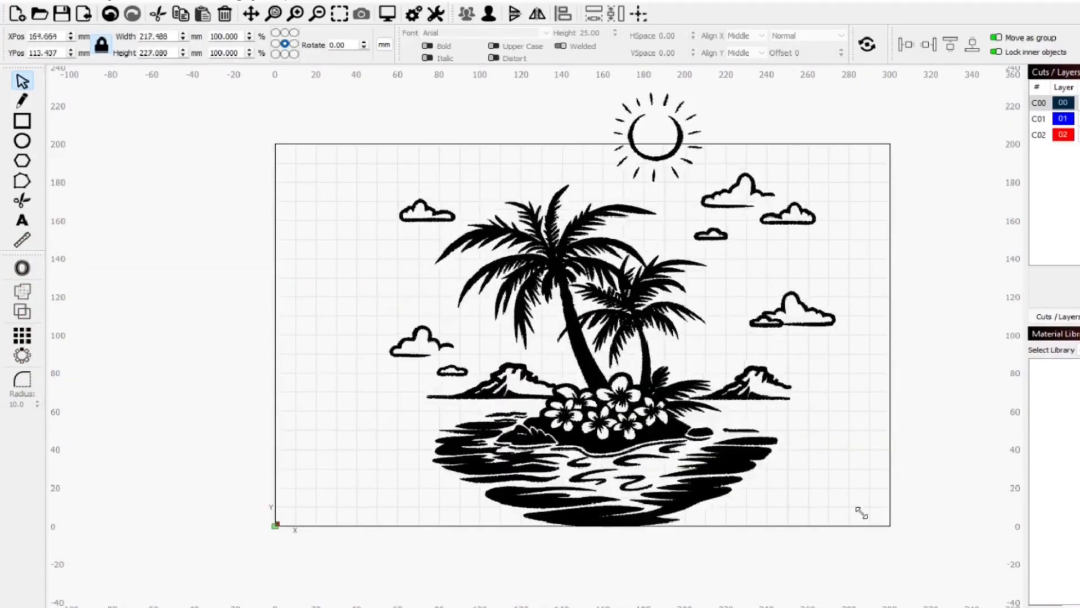
- Scale the whole island artwork to about 199 mm wide, centre it on the page, and scale it down further
{"action": "left_click_drag", "start_coordinate": [861, 513], "coordinate": [804, 495]}
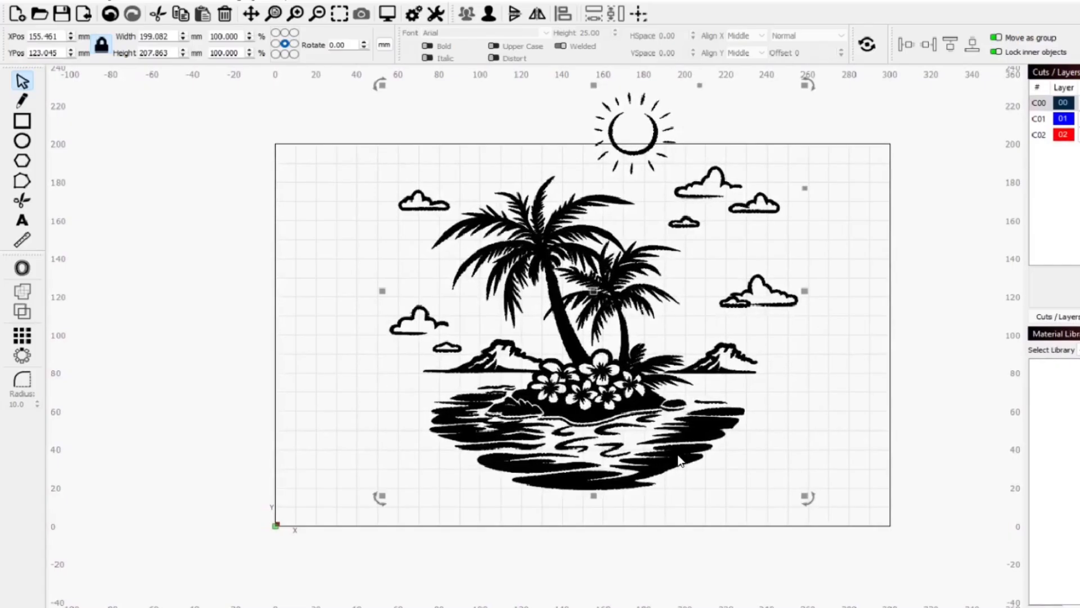
{"action": "key", "text": "p"}
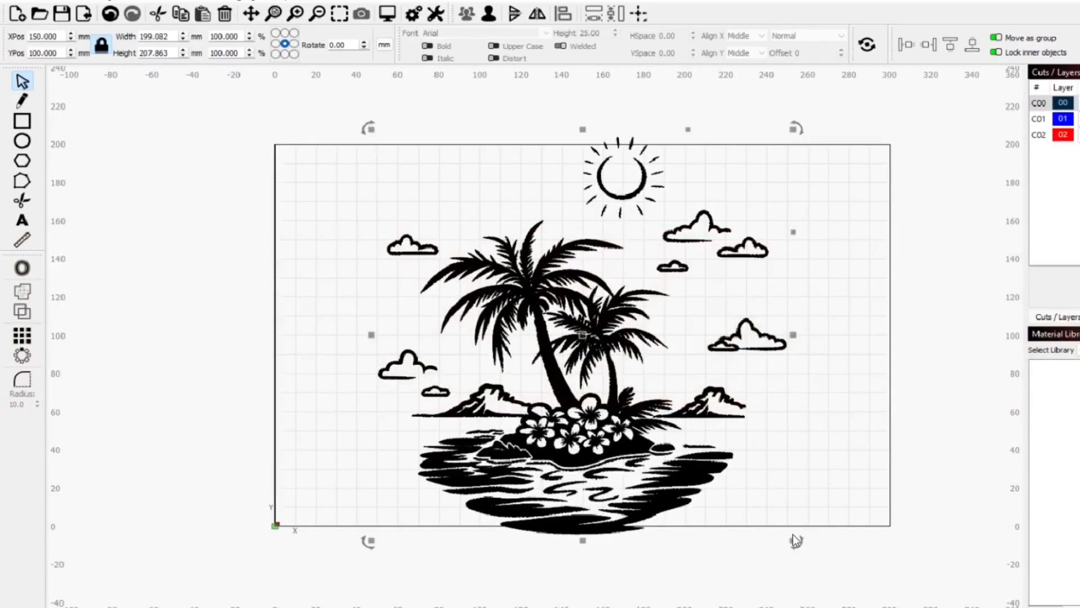
{"action": "left_click_drag", "start_coordinate": [794, 540], "coordinate": [752, 461]}
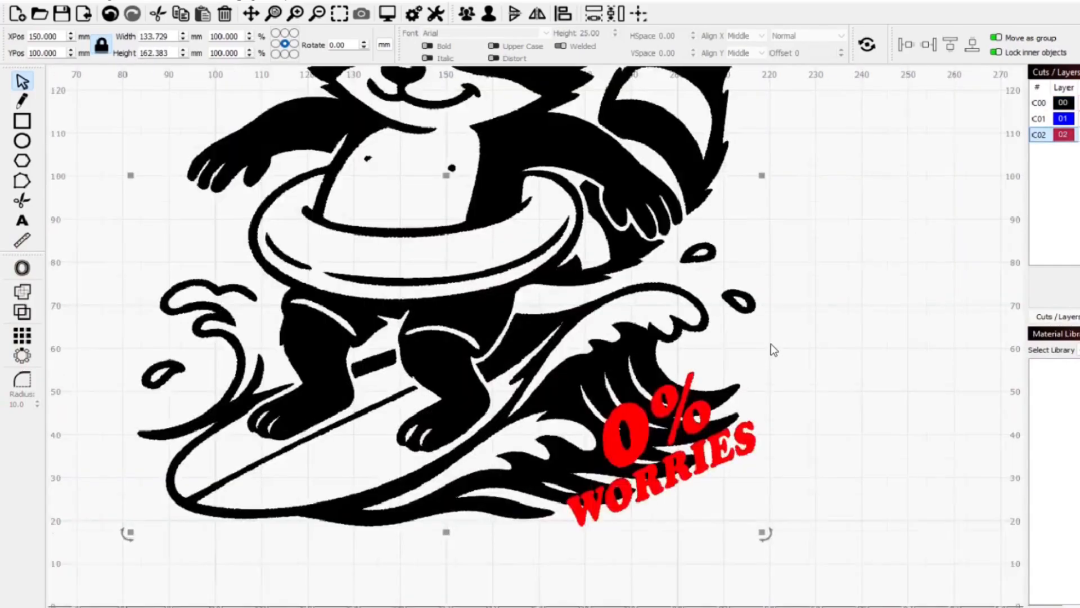
- Align the red "0% WORRIES" text with the raccoon artwork's bottom edge, centre it horizontally and vertically, and clear the selection
{"action": "scroll", "coordinate": [773, 327], "scroll_direction": "down", "scroll_amount": 1}
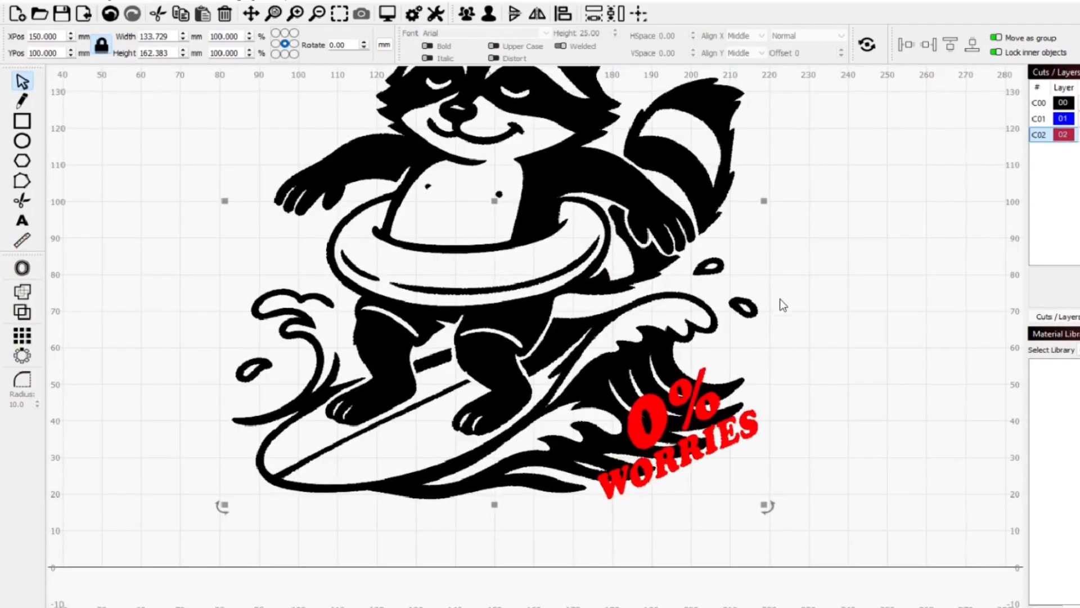
{"action": "scroll", "coordinate": [787, 309], "scroll_direction": "up", "scroll_amount": 1}
{"action": "scroll", "coordinate": [537, 254], "scroll_direction": "down", "scroll_amount": 1}
{"action": "scroll", "coordinate": [538, 248], "scroll_direction": "down", "scroll_amount": 1}
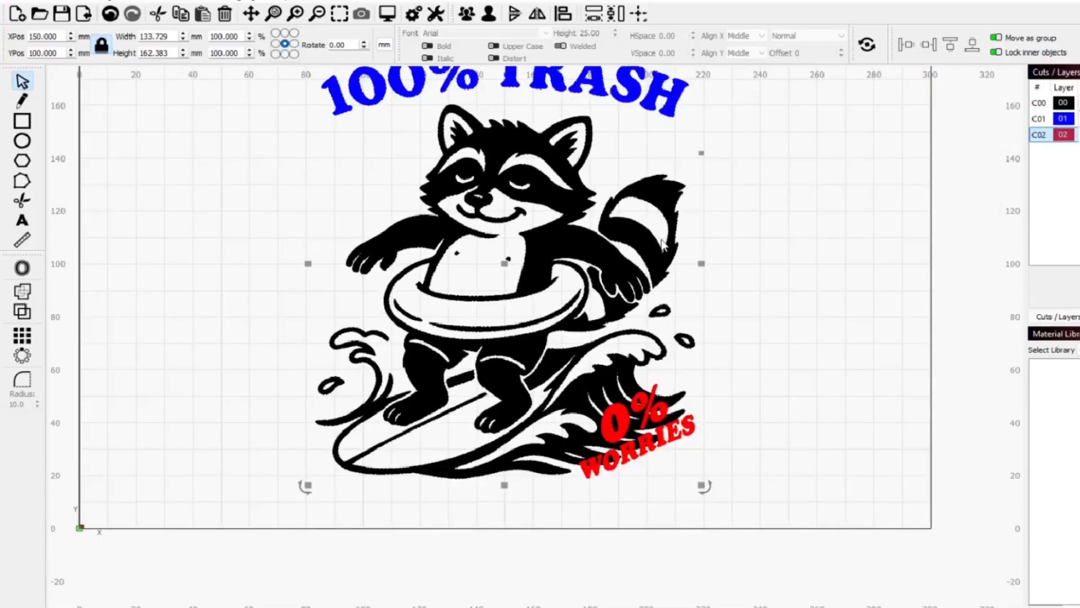
{"action": "left_click_drag", "start_coordinate": [709, 229], "coordinate": [722, 226]}
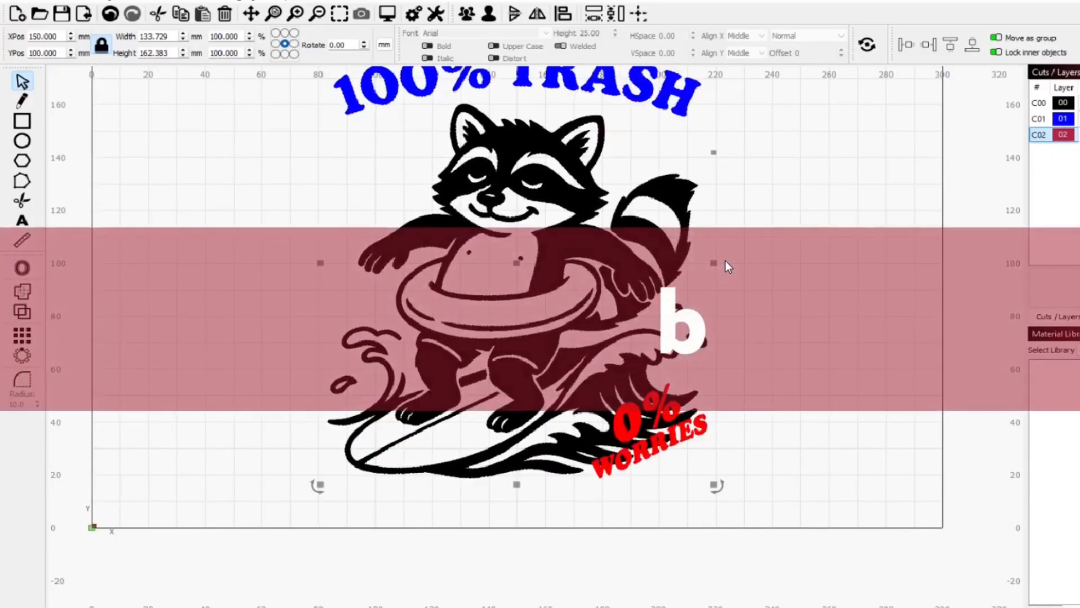
{"action": "key", "text": "c"}
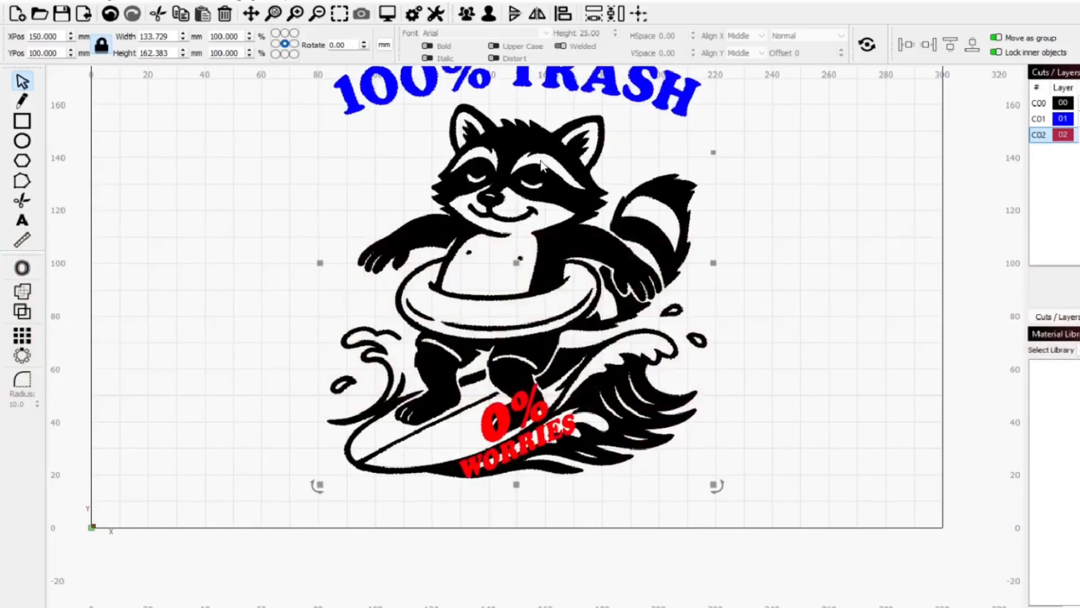
{"action": "key", "text": "e"}
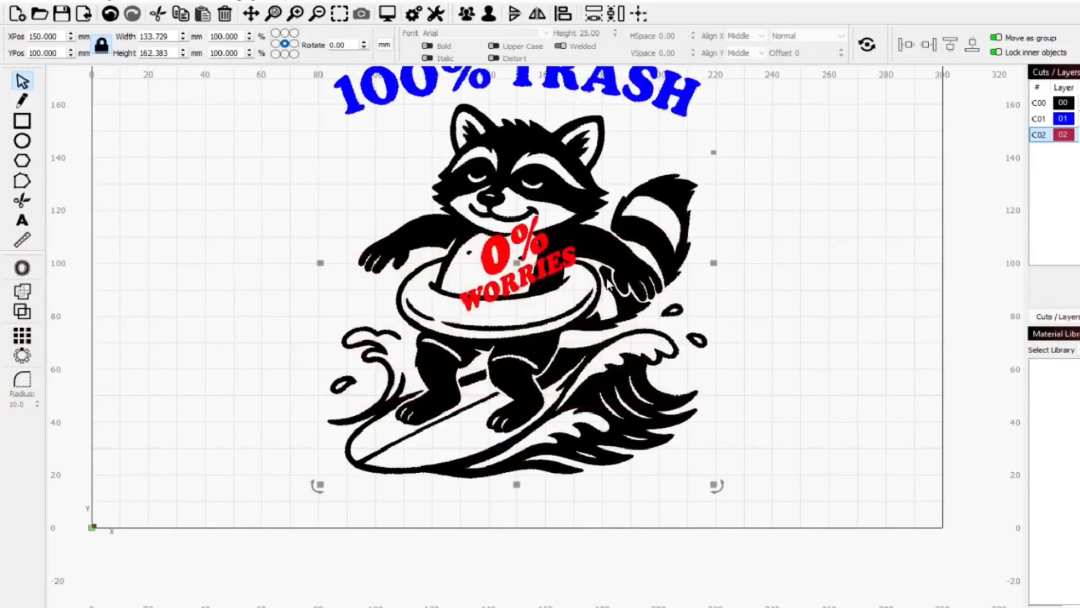
{"action": "left_click", "coordinate": [713, 220]}
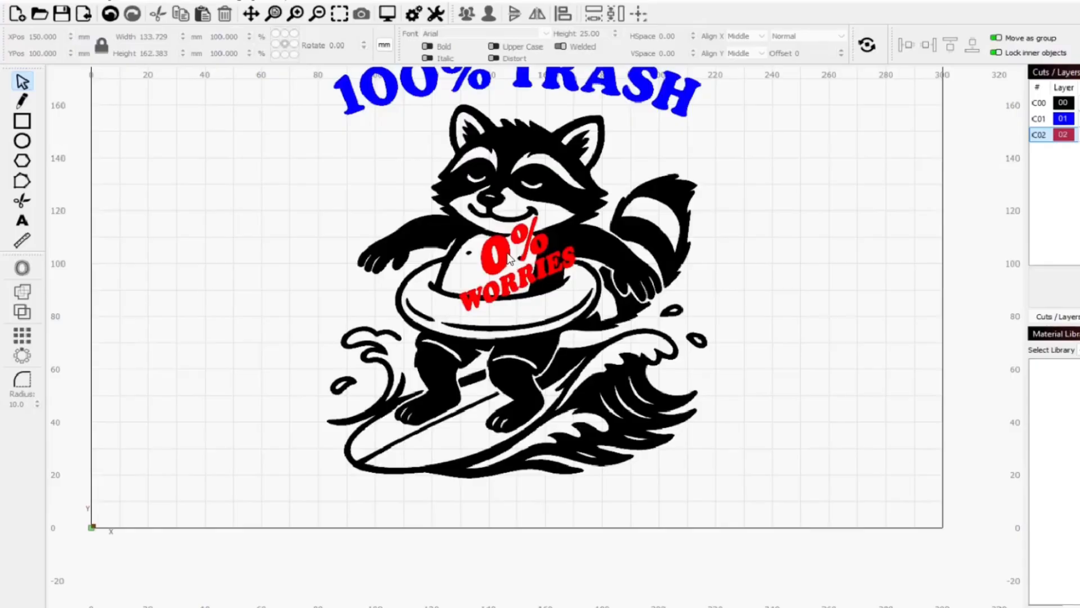
- Move the red "0% WORRIES" text to about X 254, Y 113 and centre the rest of the artwork on it in both directions
{"action": "left_click_drag", "start_coordinate": [508, 256], "coordinate": [806, 219]}
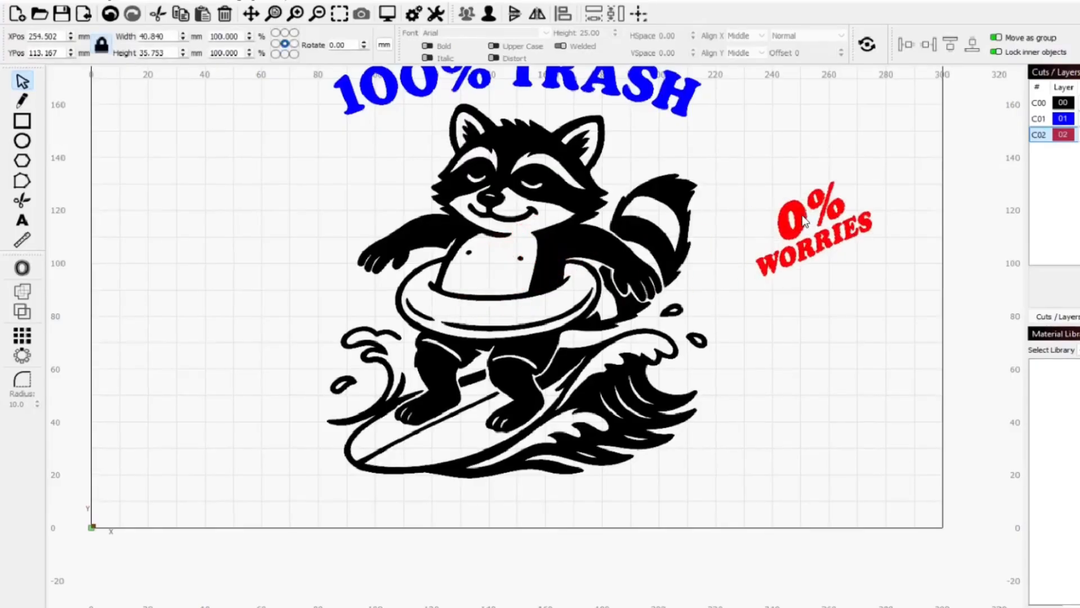
{"action": "left_click", "coordinate": [567, 236]}
{"action": "key", "text": "ctrl+a"}
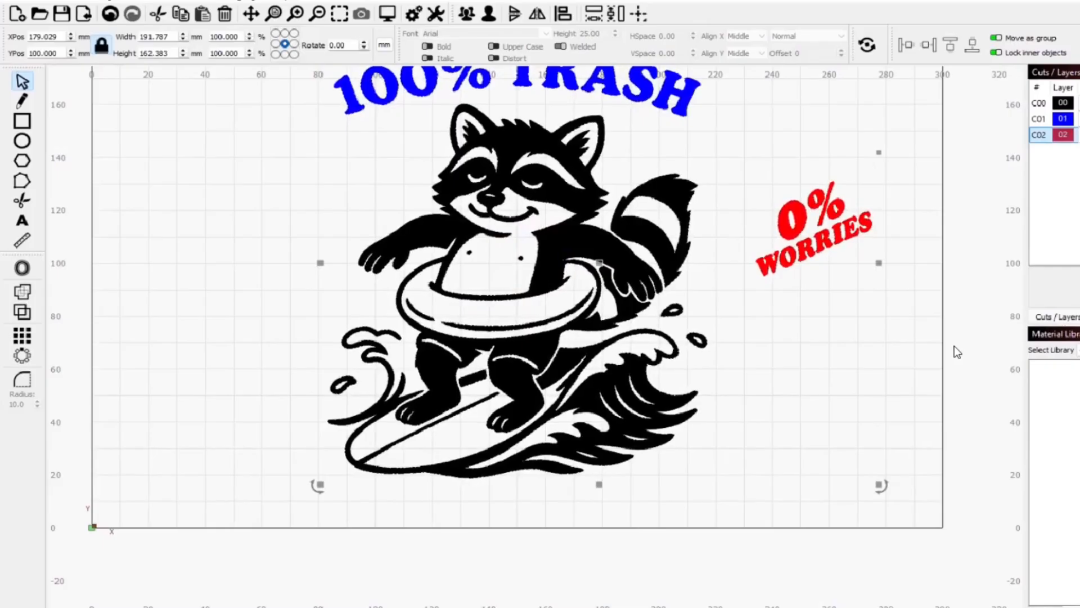
{"action": "key", "text": "e"}
{"action": "key", "text": "c"}
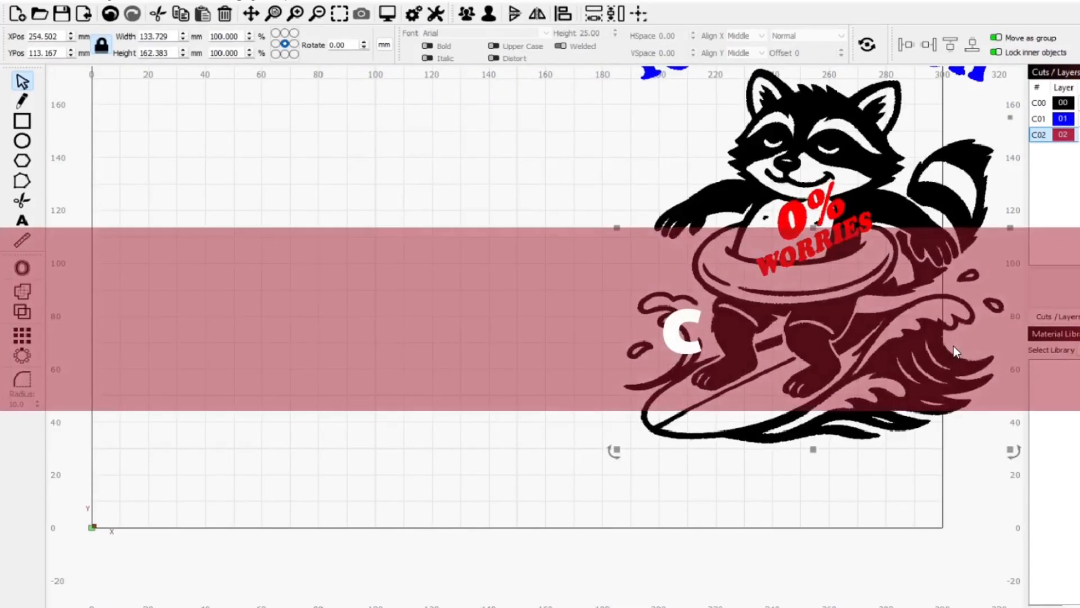
- Align the raccoon artwork with the red text by their top, bottom and right edges in turn
{"action": "key", "text": "t"}
{"action": "key", "text": "b"}
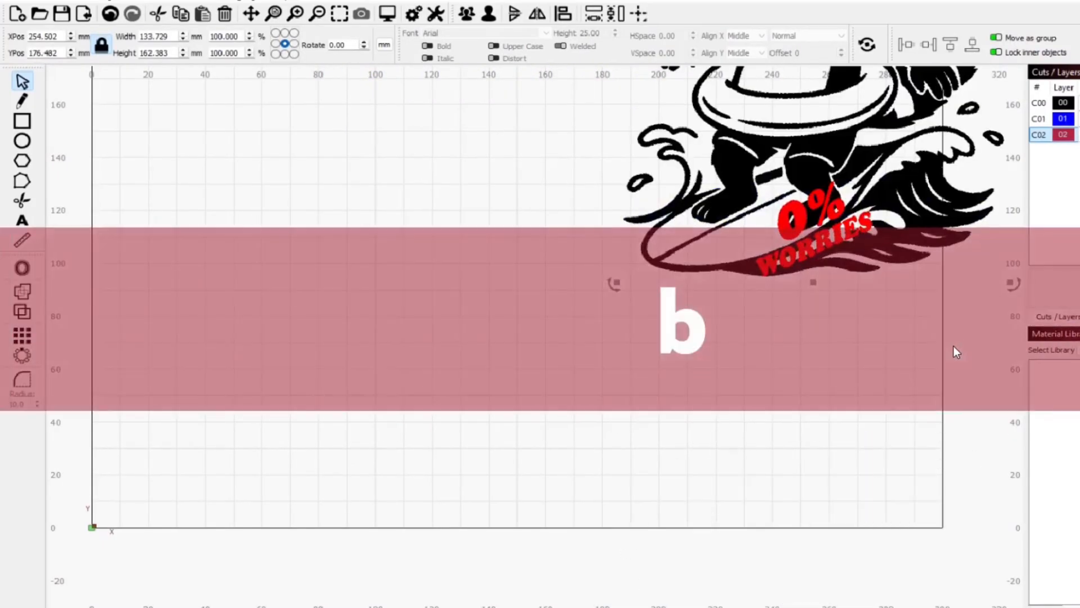
{"action": "key", "text": "r"}
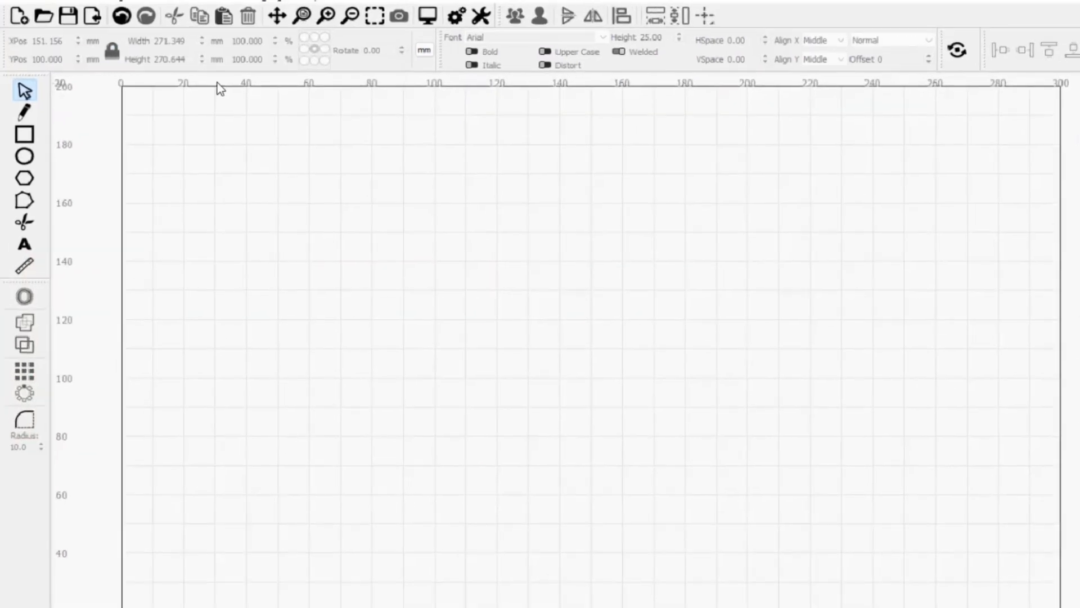
- Import the PNG image Beach Scene 4 from the Beach Scene Bundle folder
{"action": "left_click", "coordinate": [18, 1]}
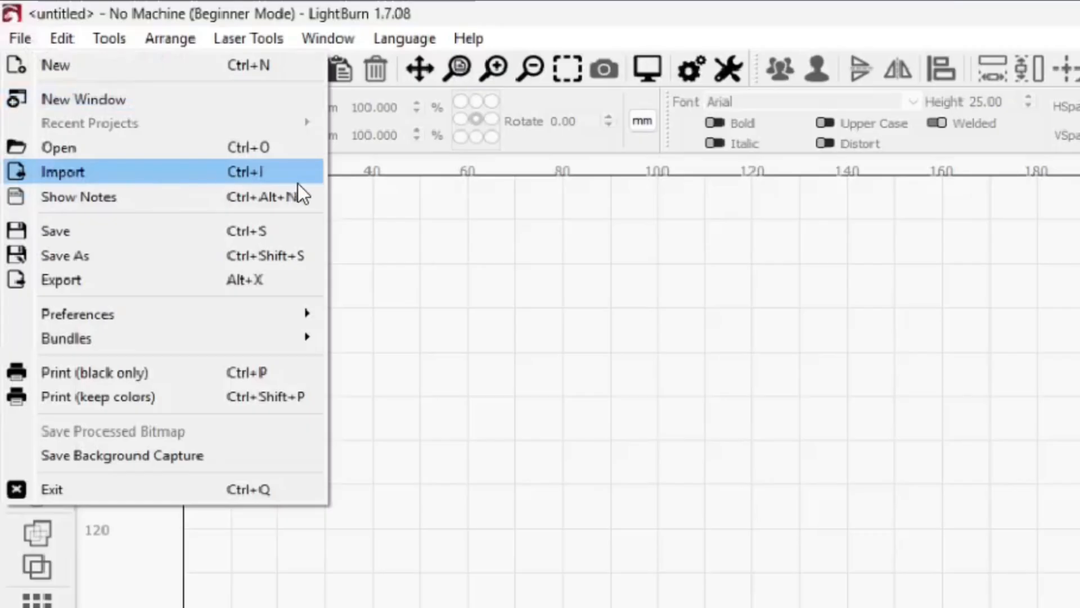
{"action": "left_click", "coordinate": [298, 181]}
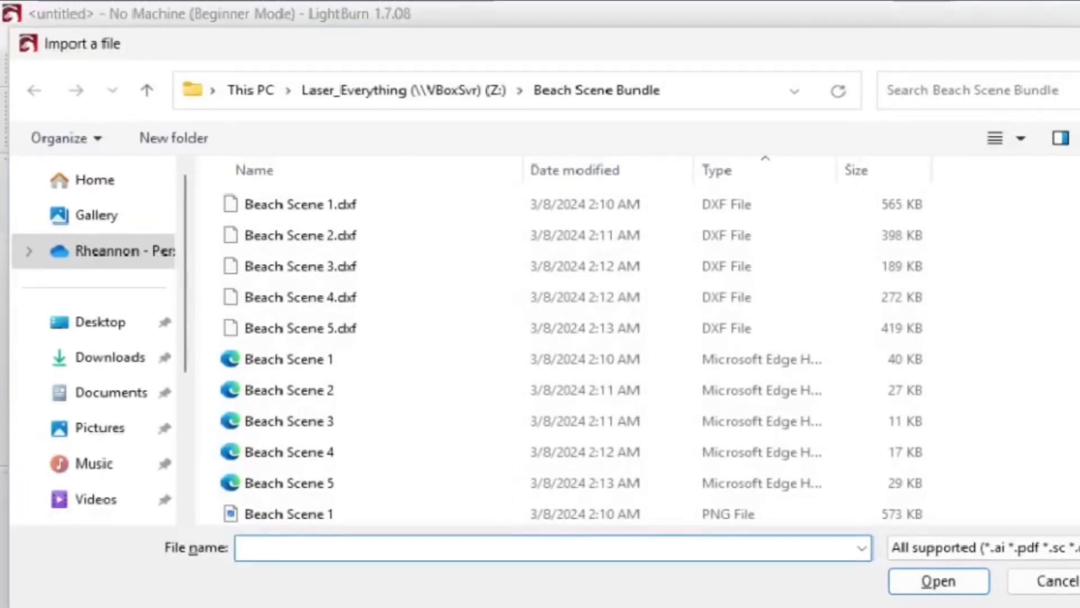
{"action": "scroll", "coordinate": [492, 403], "scroll_direction": "down", "scroll_amount": 2}
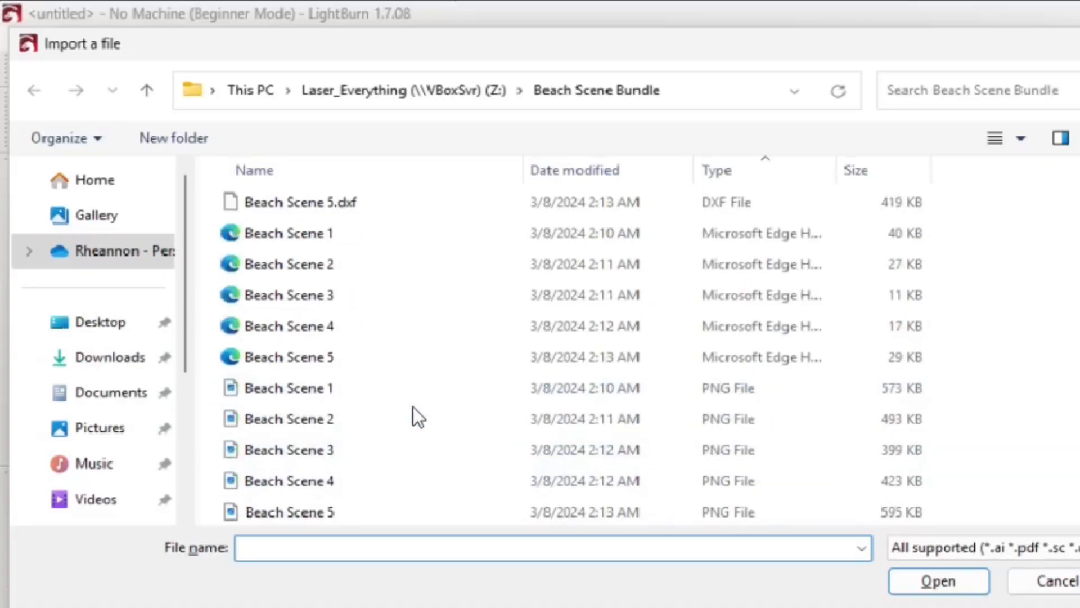
{"action": "left_click", "coordinate": [314, 485]}
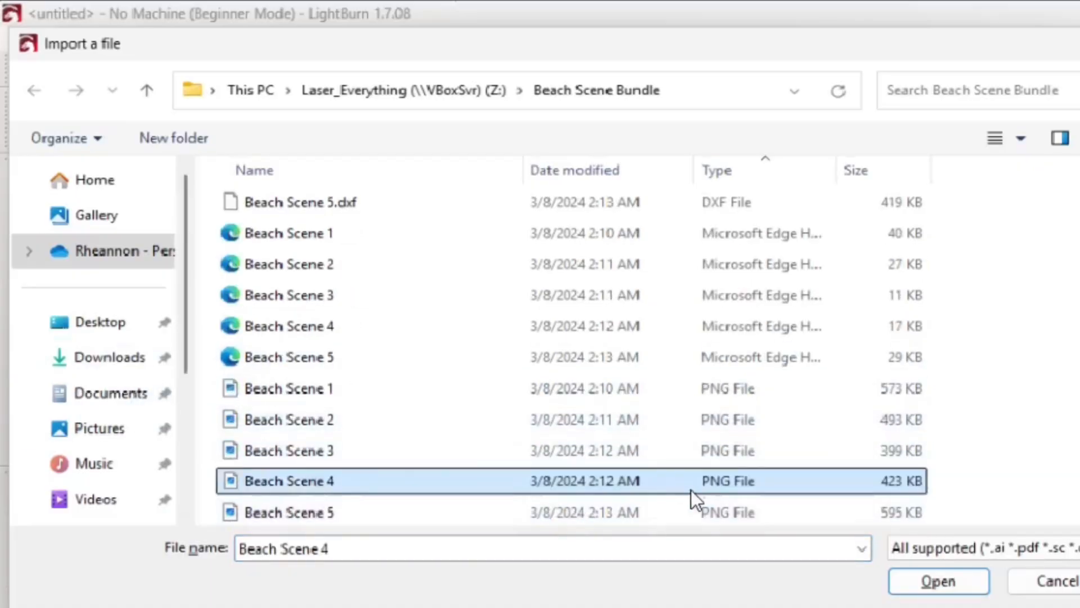
{"action": "left_click", "coordinate": [938, 581]}
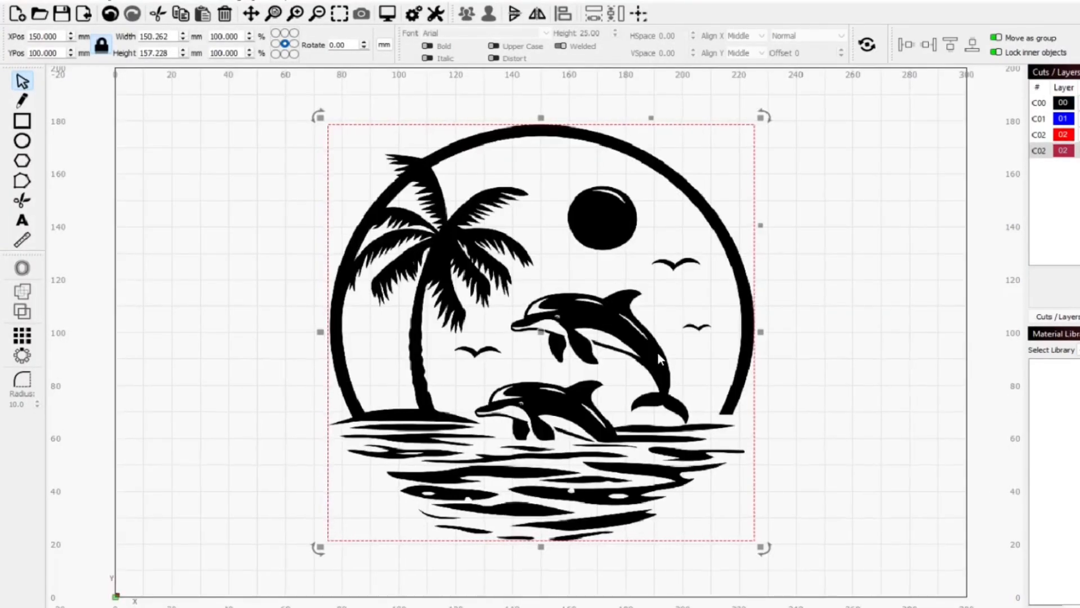
- Trace the imported dolphin image with a threshold of 128 and separate the original from its red trace, placing it at about X 50, Y 101
{"action": "right_click", "coordinate": [607, 174]}
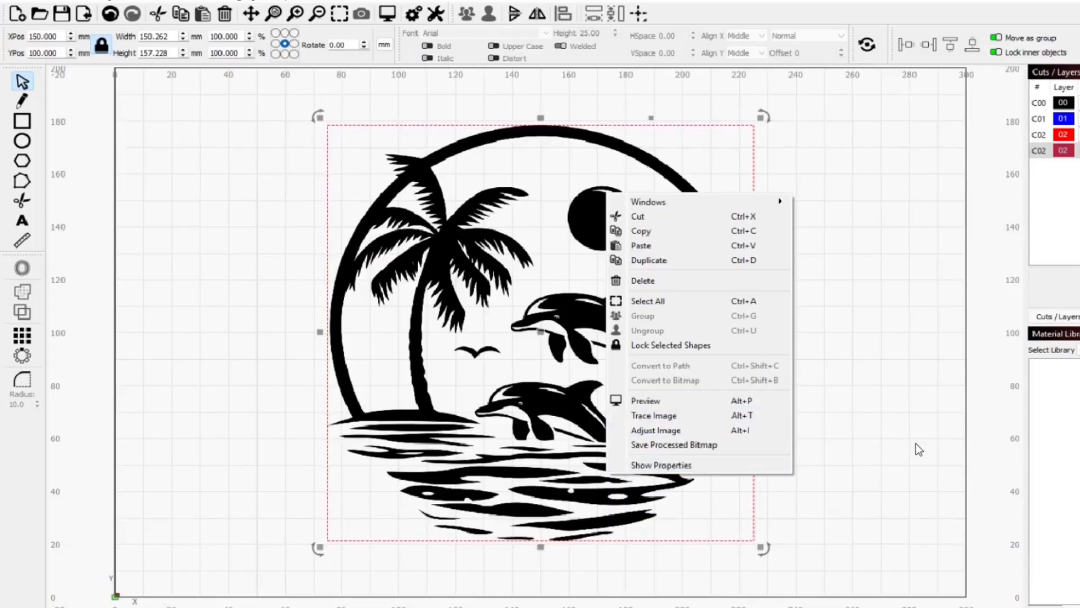
{"action": "key", "text": "alt+t"}
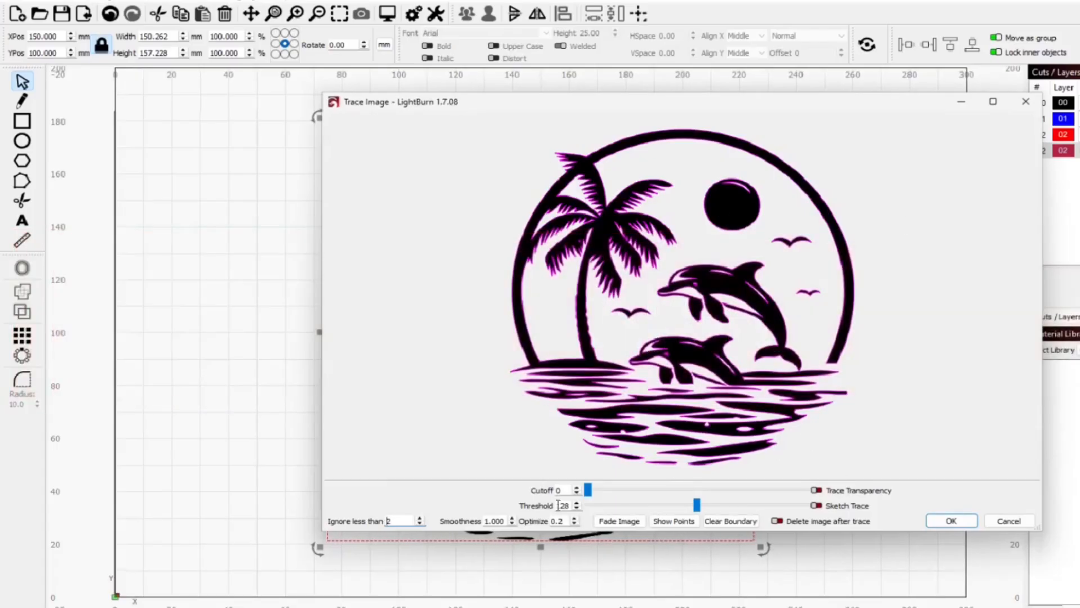
{"action": "left_click", "coordinate": [963, 520]}
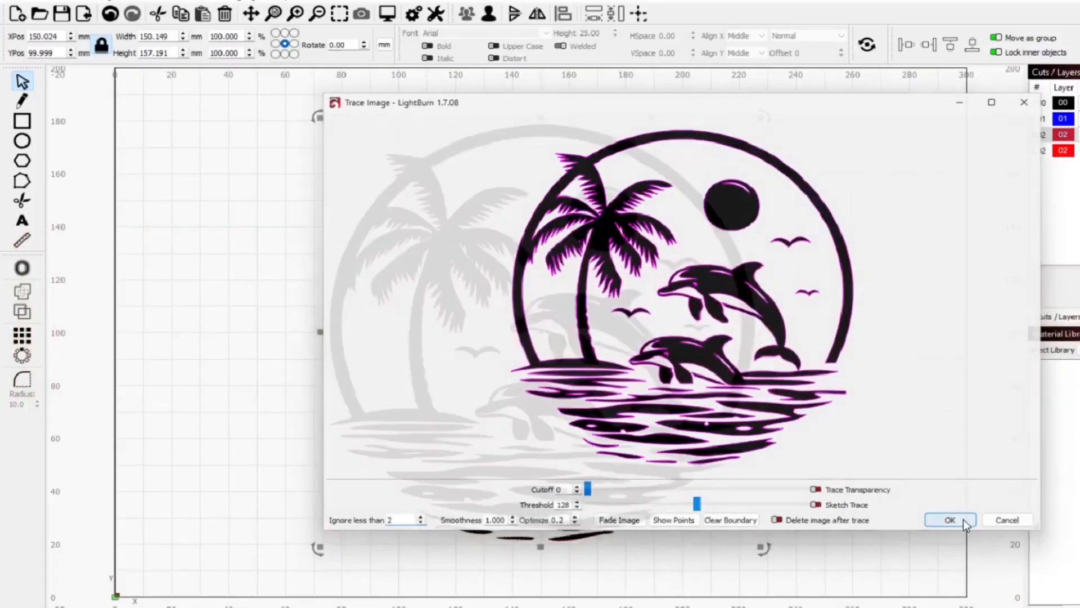
{"action": "mouse_move", "coordinate": [756, 340]}
{"action": "left_mouse_down"}
{"action": "mouse_move", "coordinate": [1068, 335]}
{"action": "mouse_move", "coordinate": [452, 329]}
{"action": "left_mouse_up"}
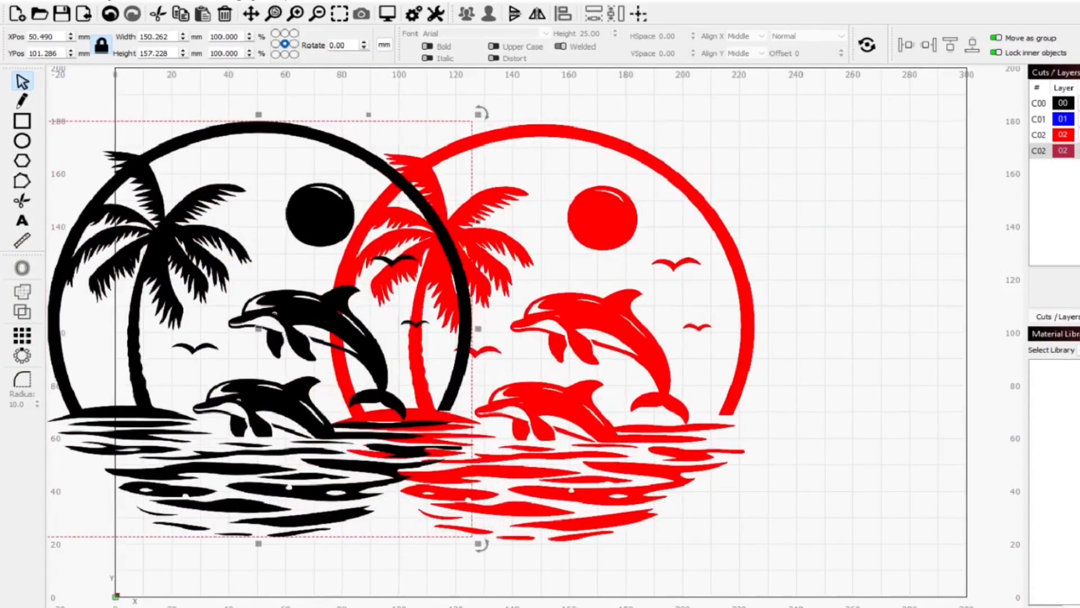
{"action": "left_click_drag", "start_coordinate": [612, 315], "coordinate": [745, 315]}
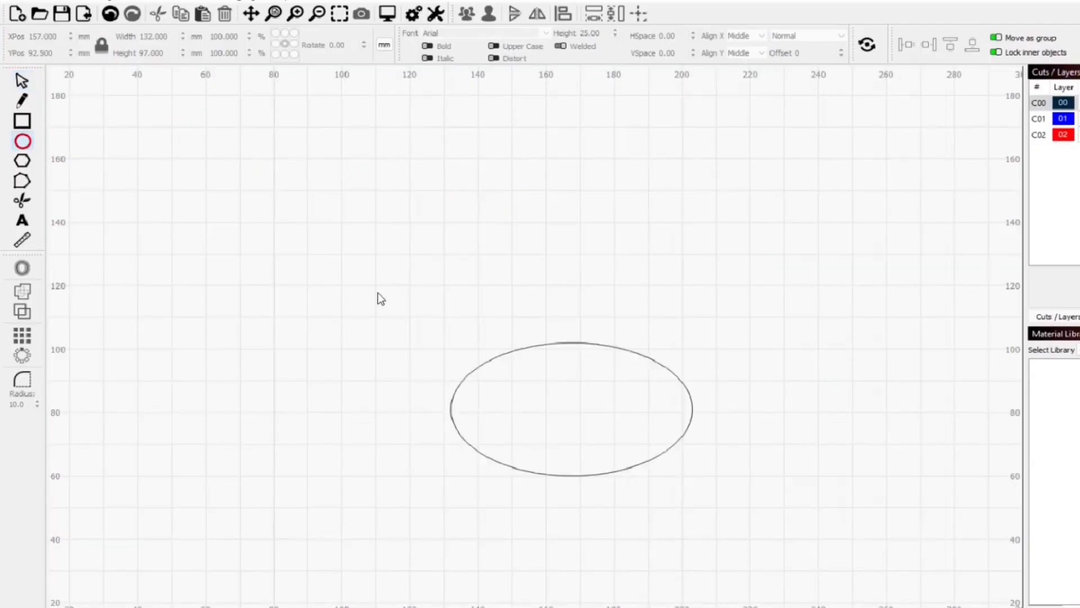
- Draw an ellipse about 126 mm wide and 84 mm high, and move it to about X 183, Y 96
{"action": "left_click_drag", "start_coordinate": [377, 292], "coordinate": [263, 210]}
{"action": "key", "text": "Escape"}
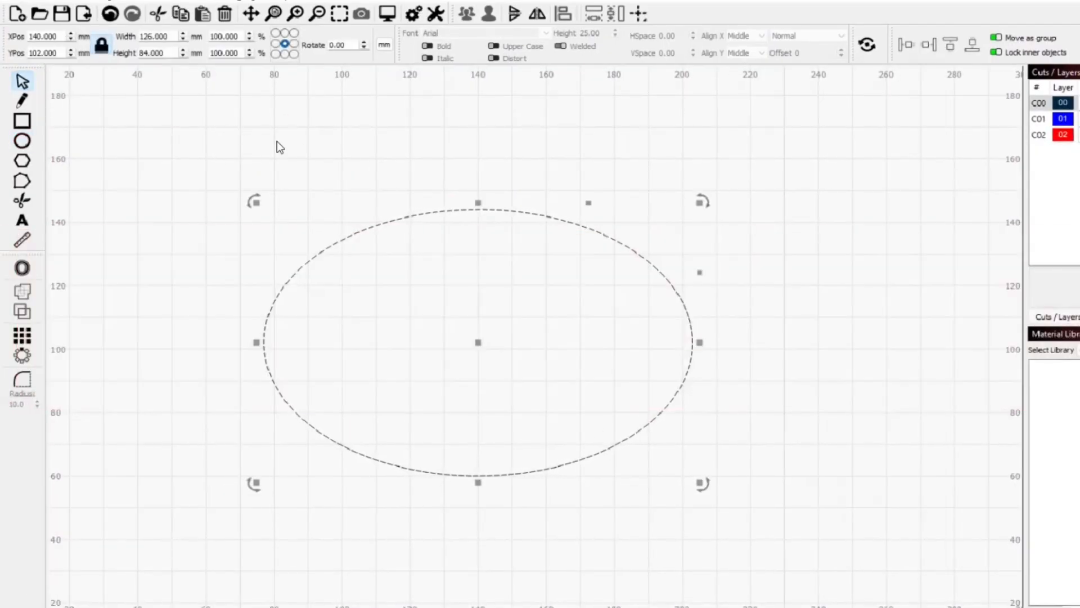
{"action": "left_click_drag", "start_coordinate": [497, 218], "coordinate": [643, 235]}
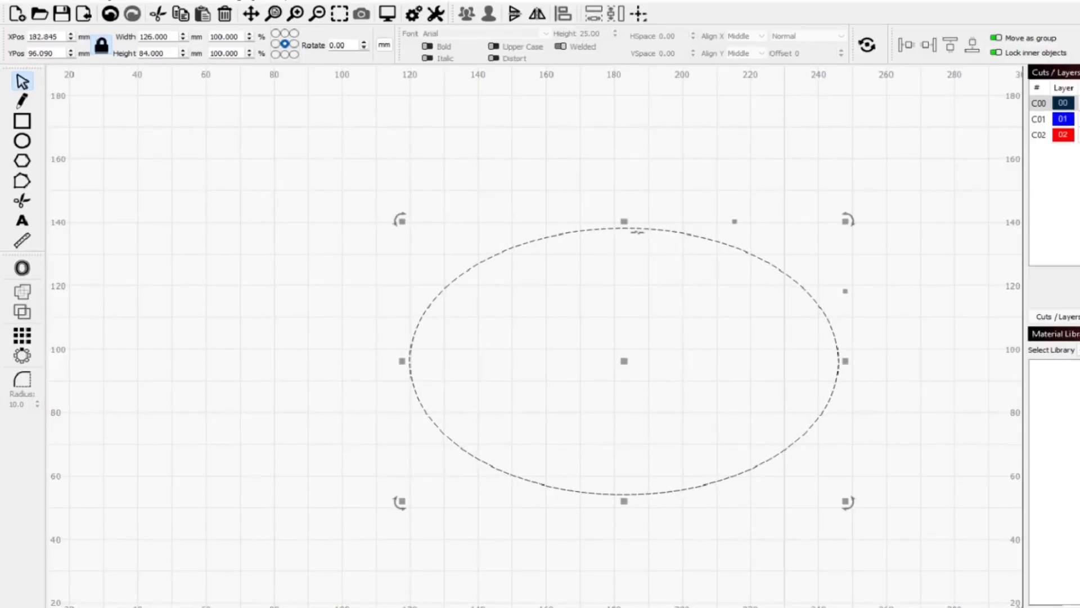
- Draw two closed triangular ears overlapping the ellipse's upper sides, the right one about 34 mm wide and 47 mm high
{"action": "left_click", "coordinate": [22, 101]}
{"action": "left_click", "coordinate": [801, 165]}
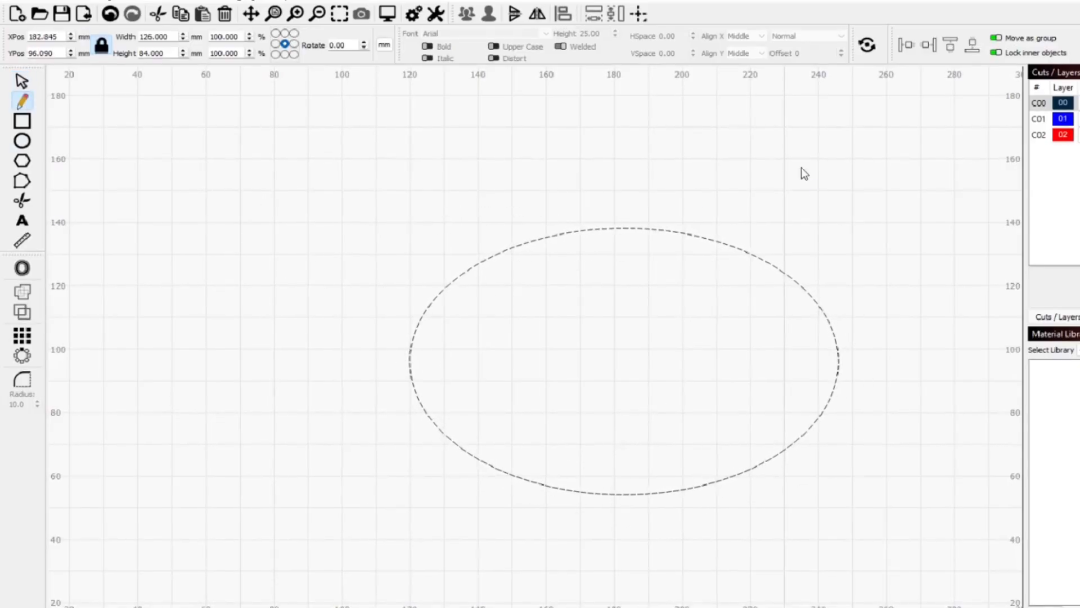
{"action": "left_click", "coordinate": [686, 254]}
{"action": "left_click", "coordinate": [794, 313]}
{"action": "left_click", "coordinate": [802, 165]}
{"action": "left_click", "coordinate": [416, 157]}
{"action": "left_click", "coordinate": [430, 335]}
{"action": "left_click", "coordinate": [535, 260]}
{"action": "left_click", "coordinate": [416, 158]}
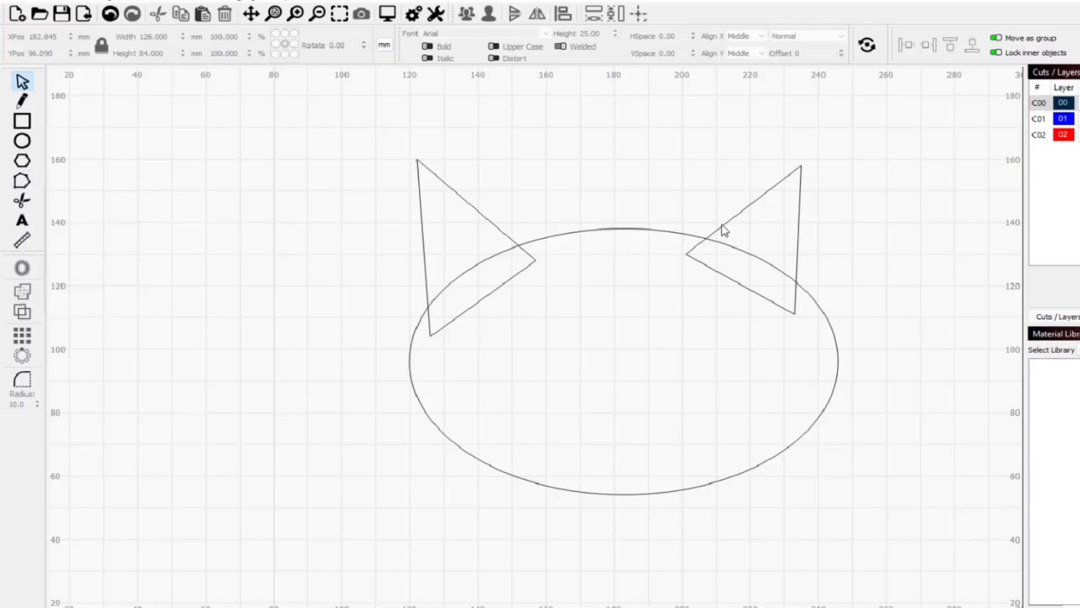
- Open the right ear for node editing, convert its outer edge to a smooth curve and bulge it outward
{"action": "double_click", "coordinate": [800, 243]}
{"action": "scroll", "coordinate": [832, 236], "scroll_direction": "up", "scroll_amount": 2}
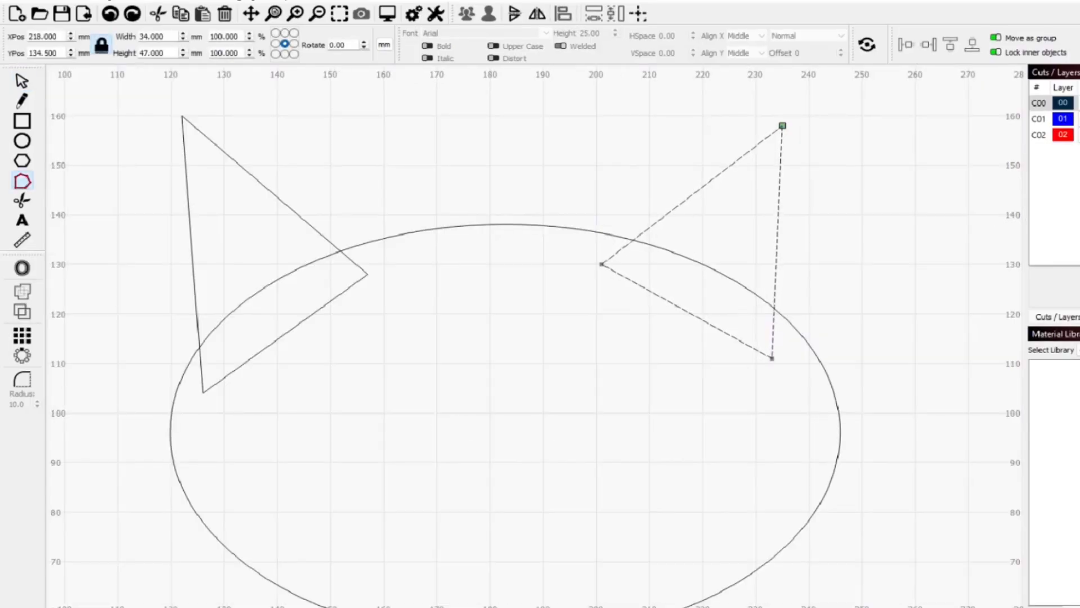
{"action": "left_click", "coordinate": [781, 125]}
{"action": "key", "text": "s"}
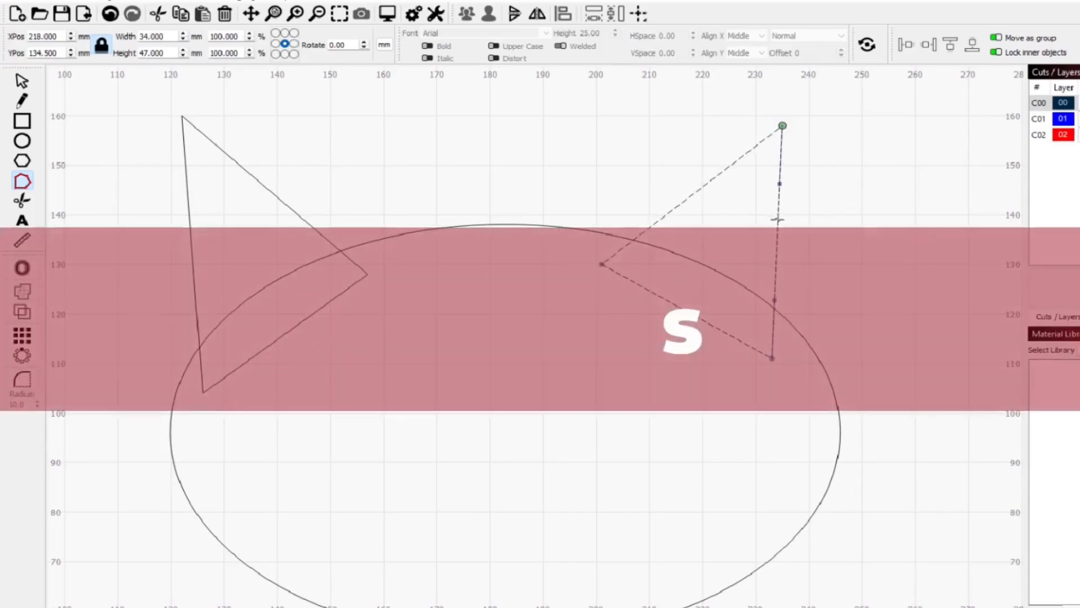
{"action": "left_click_drag", "start_coordinate": [779, 183], "coordinate": [858, 191]}
{"action": "left_click_drag", "start_coordinate": [776, 303], "coordinate": [834, 321]}
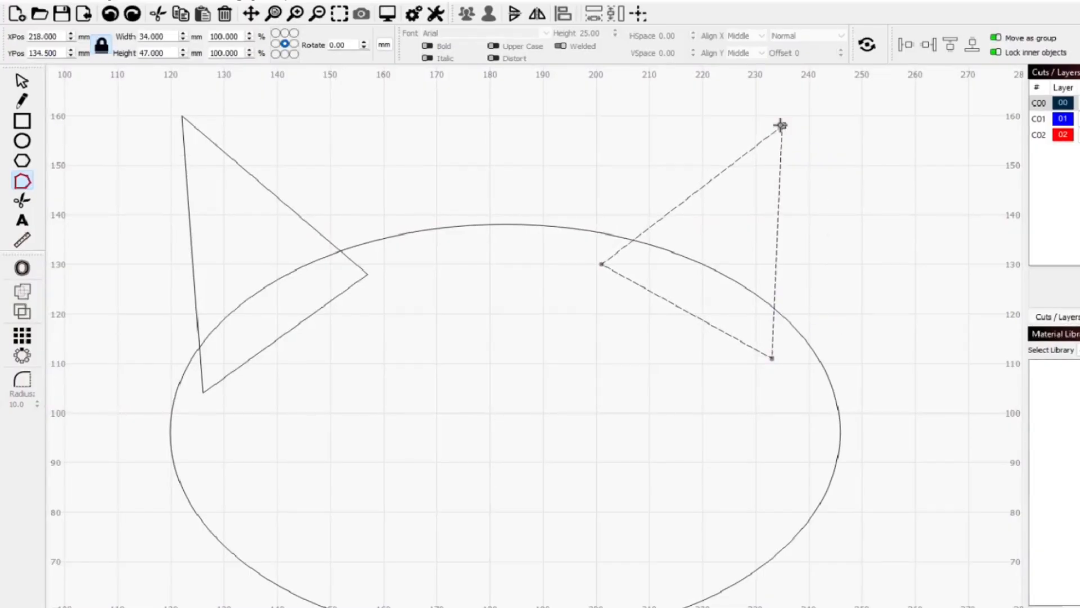
- Smooth all three corner nodes of the right ear, and convert its three edges back to straight lines
{"action": "key", "text": "s"}
{"action": "key", "text": "s"}
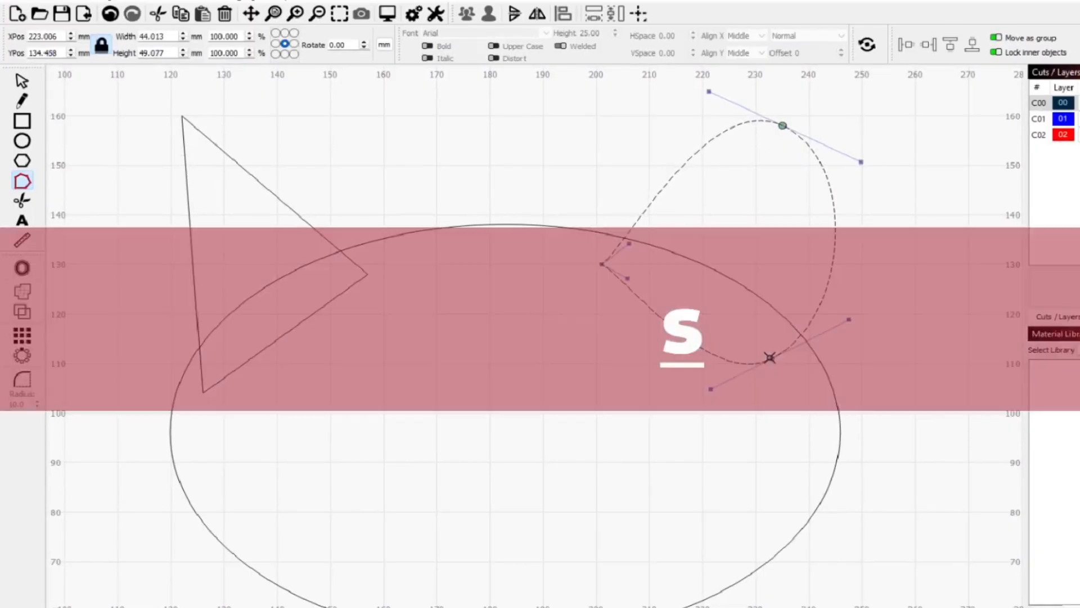
{"action": "key", "text": "s"}
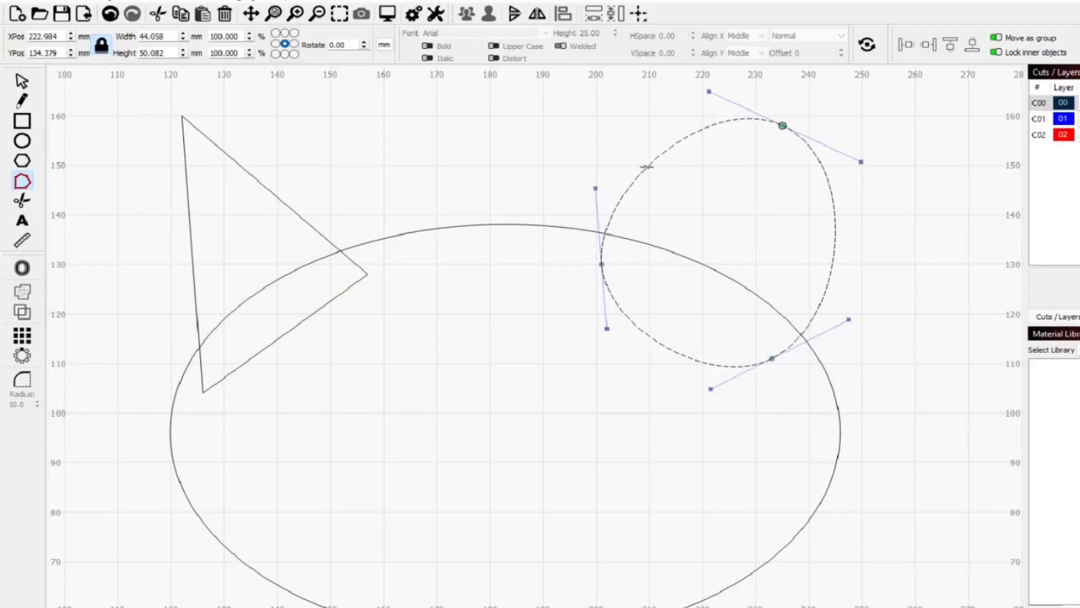
{"action": "key", "text": "l"}
{"action": "key", "text": "l"}
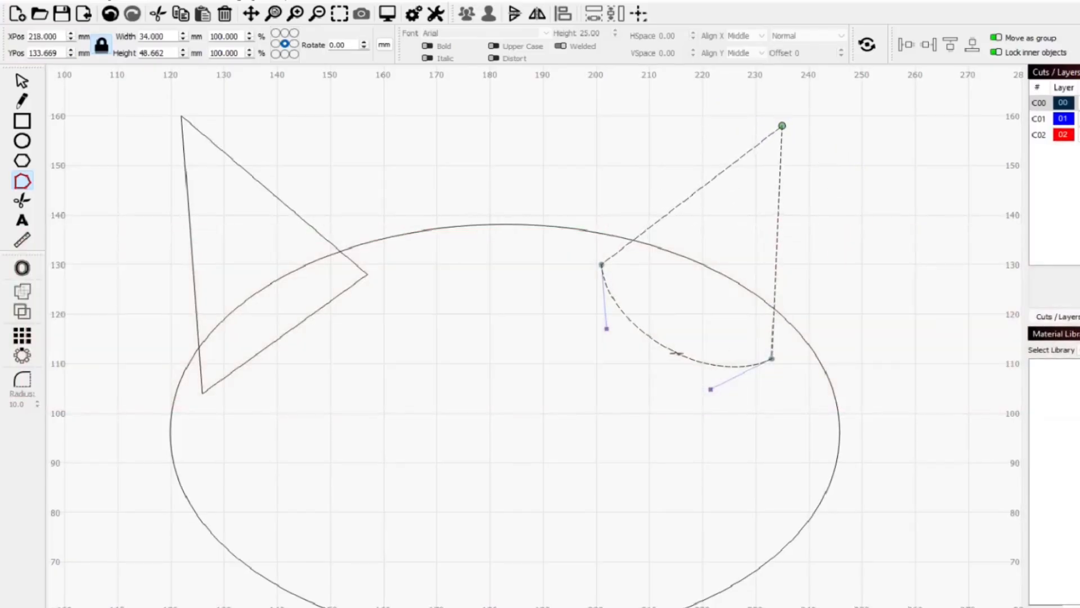
{"action": "key", "text": "l"}
- Add a midpoint node to the right ear's outer edge and pull it outward, and insert three nodes along that edge
{"action": "key", "text": "m"}
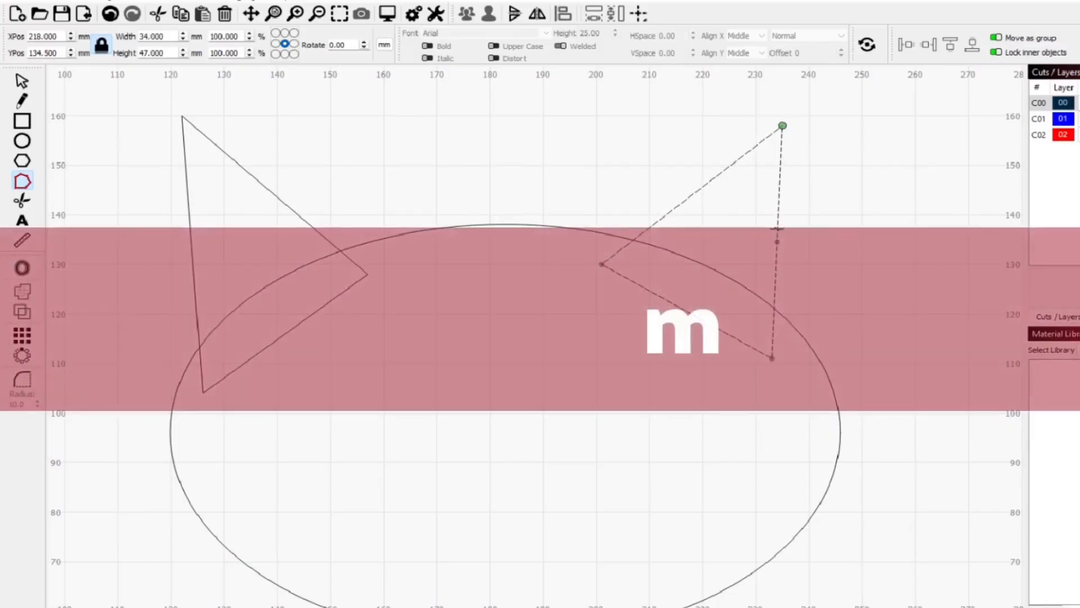
{"action": "left_click_drag", "start_coordinate": [777, 242], "coordinate": [825, 240]}
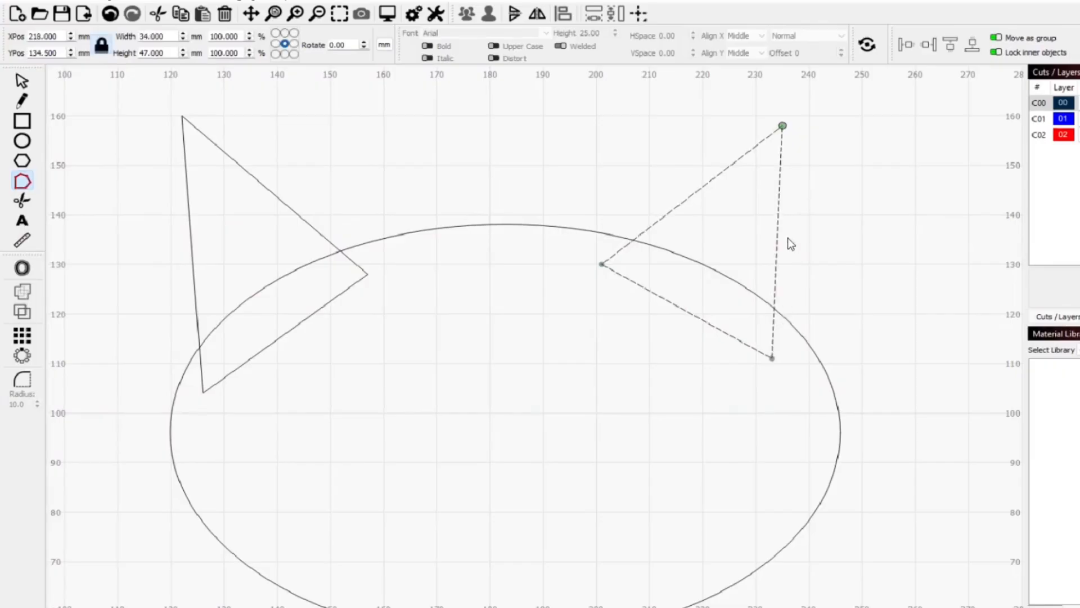
{"action": "scroll", "coordinate": [787, 239], "scroll_direction": "up", "scroll_amount": 2}
{"action": "key", "text": "i"}
{"action": "key", "text": "i"}
{"action": "key", "text": "i"}
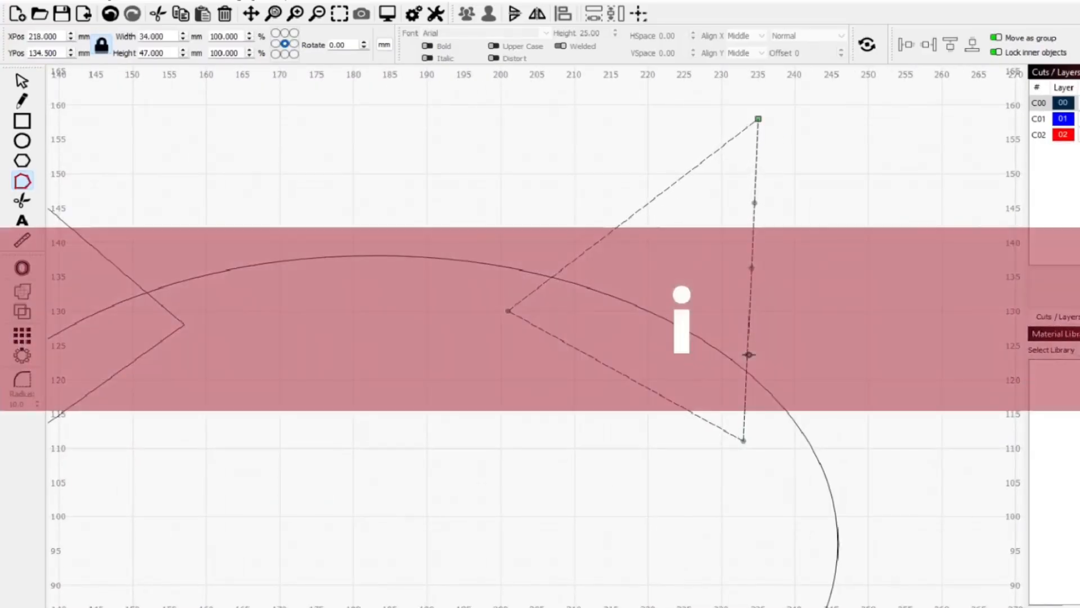
- Delete inserted nodes and a segment from the right ear's outer edge, and undo the segment deletion
{"action": "key", "text": "d"}
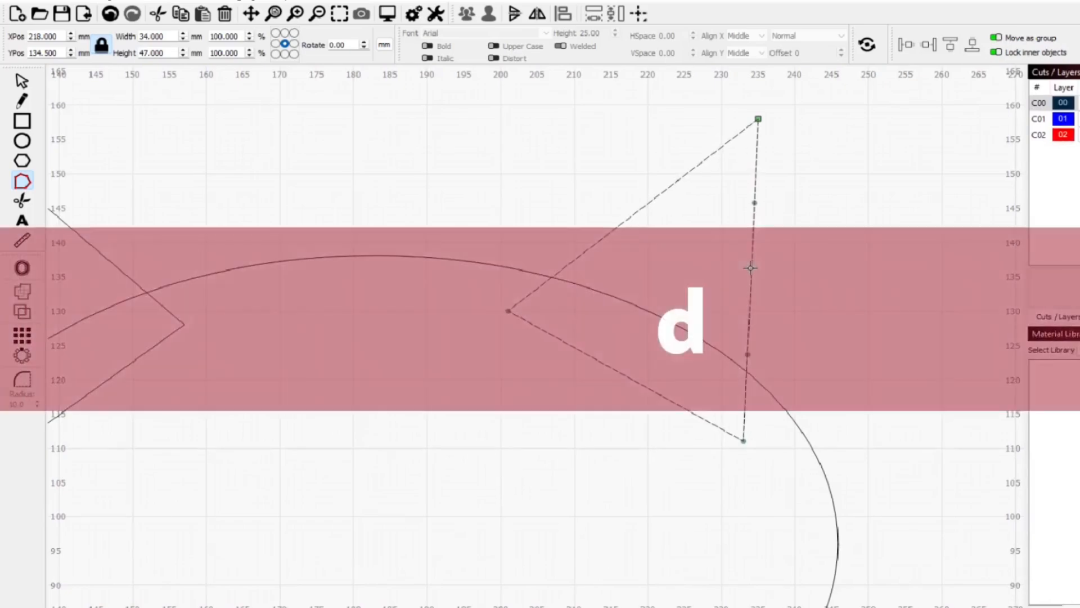
{"action": "key", "text": "d"}
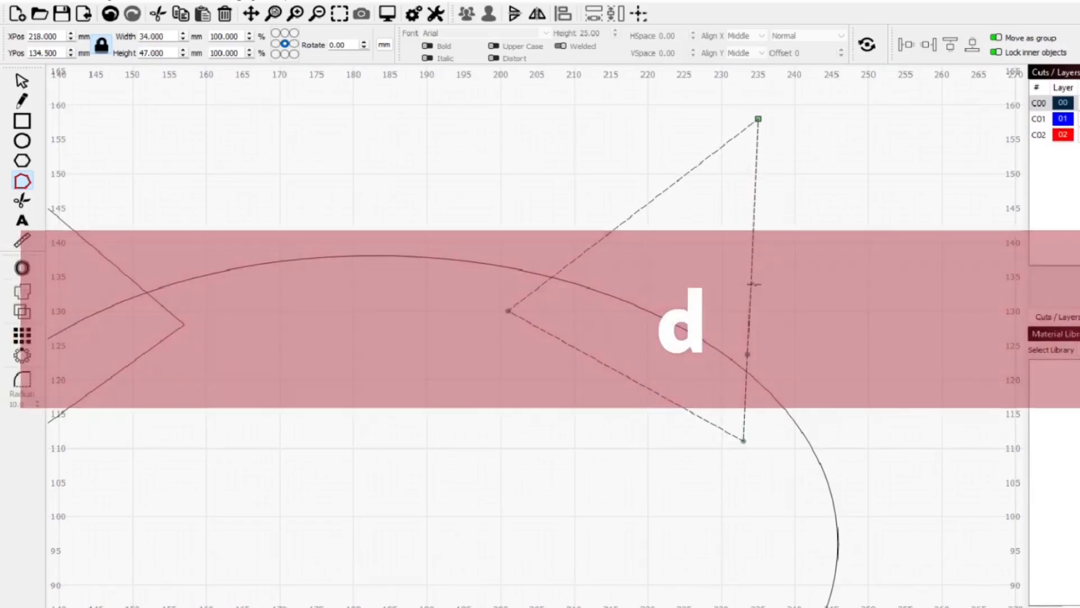
{"action": "key", "text": "d"}
{"action": "key", "text": "ctrl+z"}
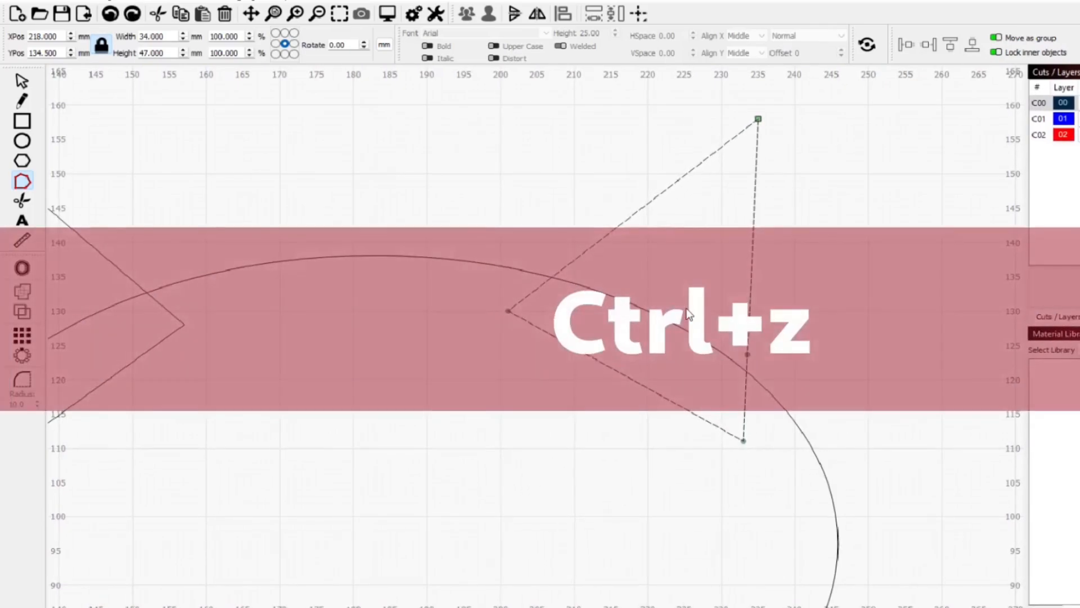
{"action": "key", "text": "c"}
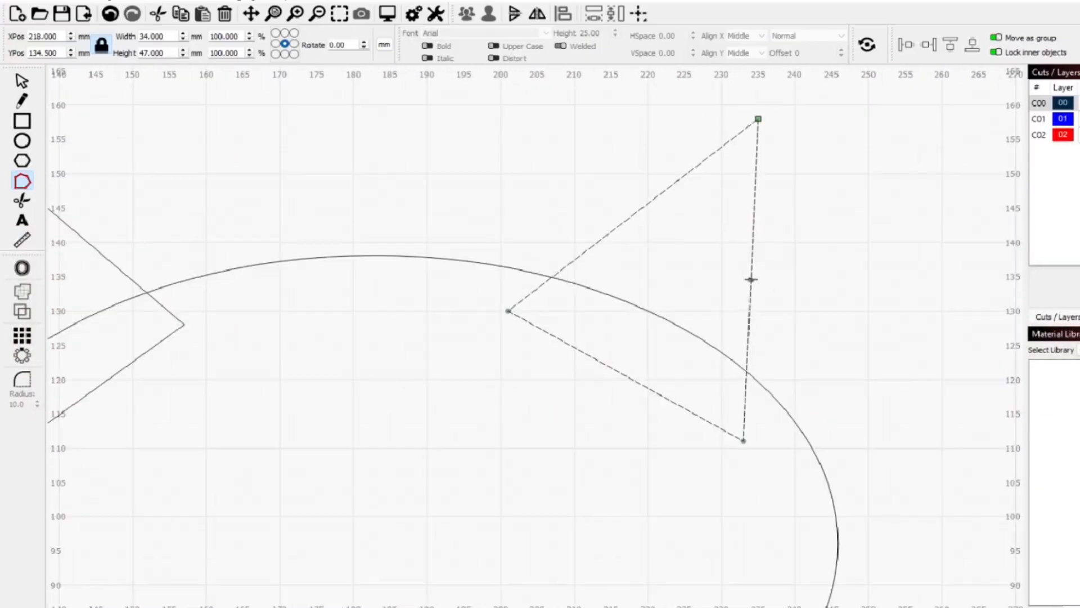
- Break the right ear's outer edge at its midpoint, pull the loose end away, and extend the edge back to the break
{"action": "key", "text": "b"}
{"action": "left_click_drag", "start_coordinate": [751, 280], "coordinate": [786, 322]}
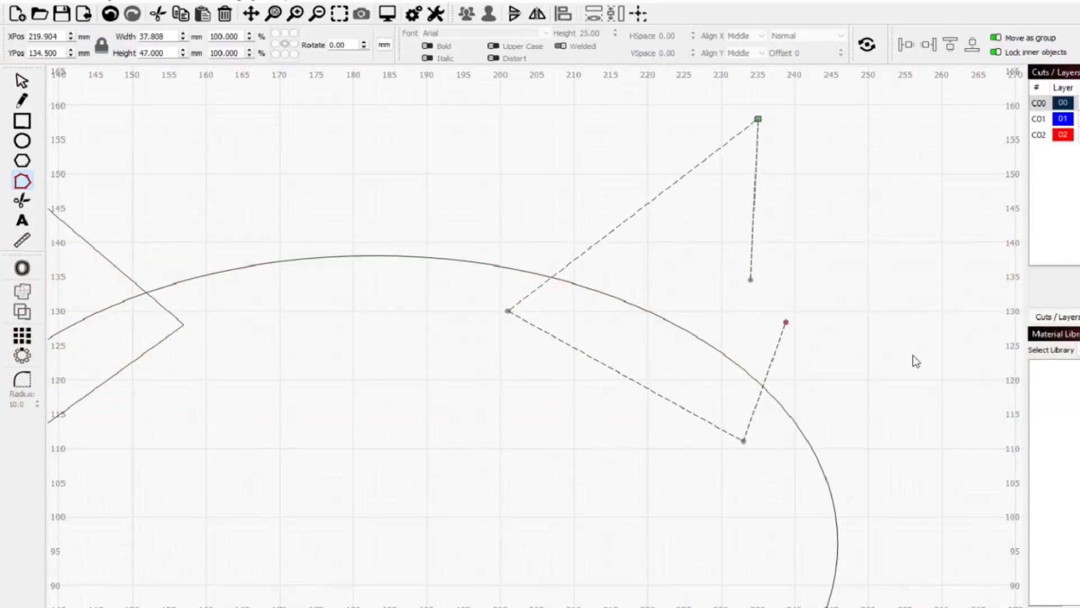
{"action": "key", "text": "e"}
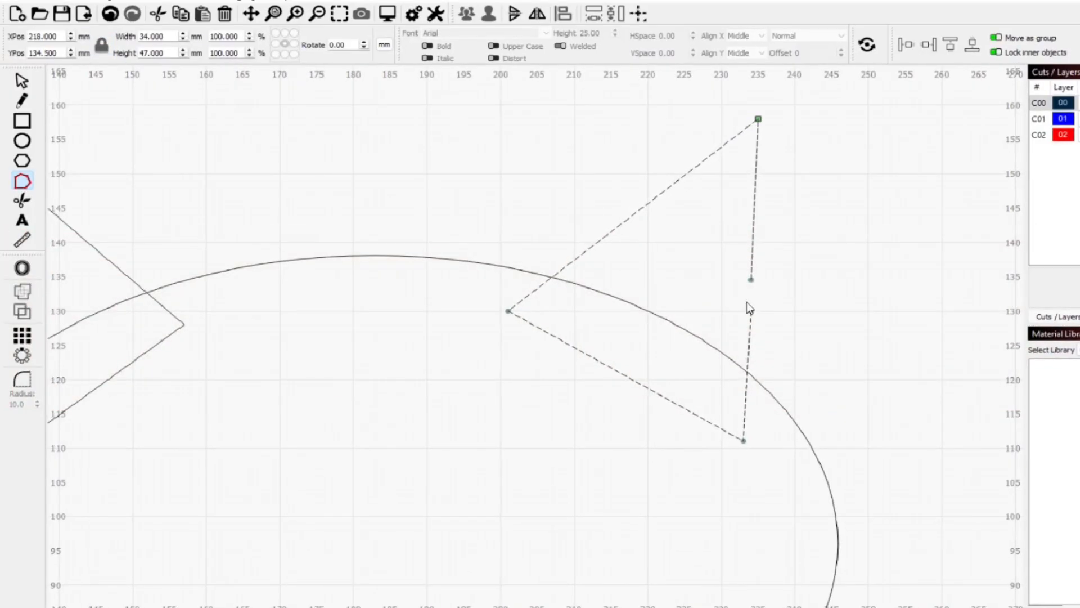
{"action": "left_click", "coordinate": [752, 279]}
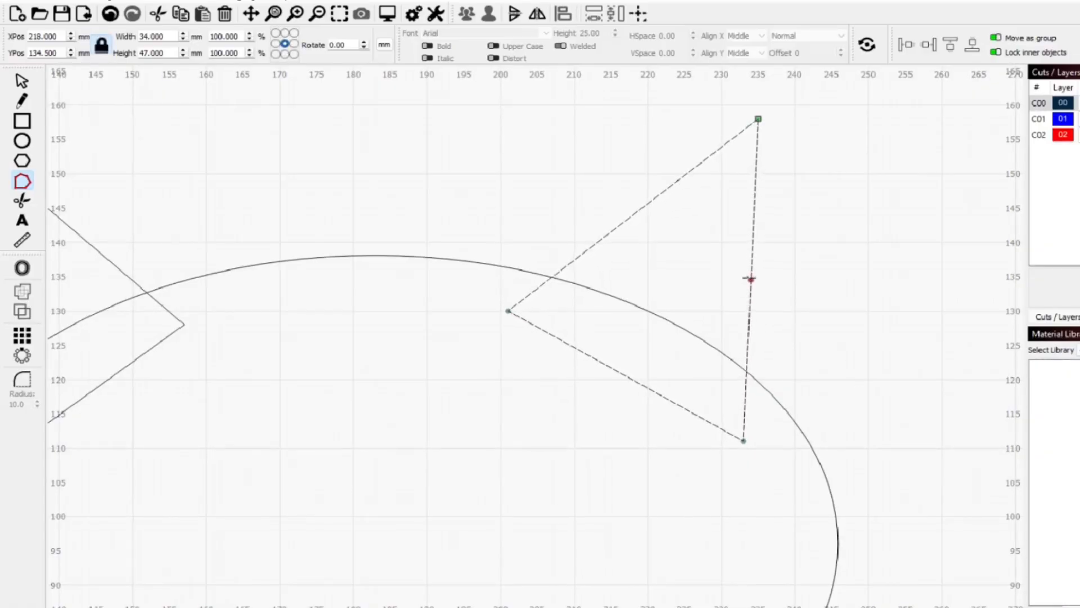
{"action": "left_click_drag", "start_coordinate": [751, 279], "coordinate": [714, 296]}
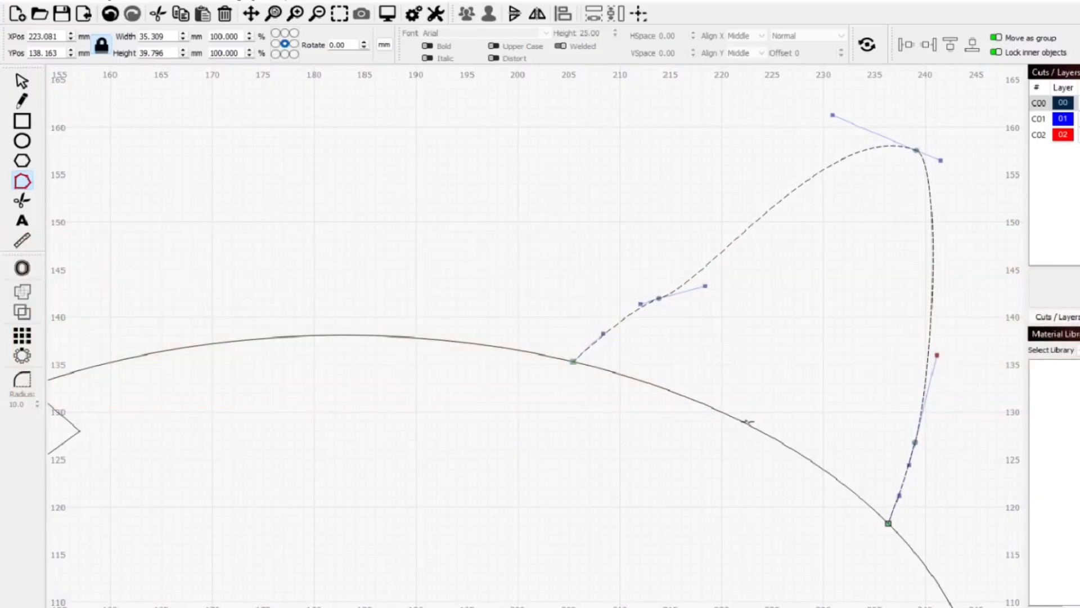
- Smooth the right ear's corners into curves, shifting its tip outward and adjusting the curve handles at the tip and inner corner
{"action": "left_click", "coordinate": [746, 423]}
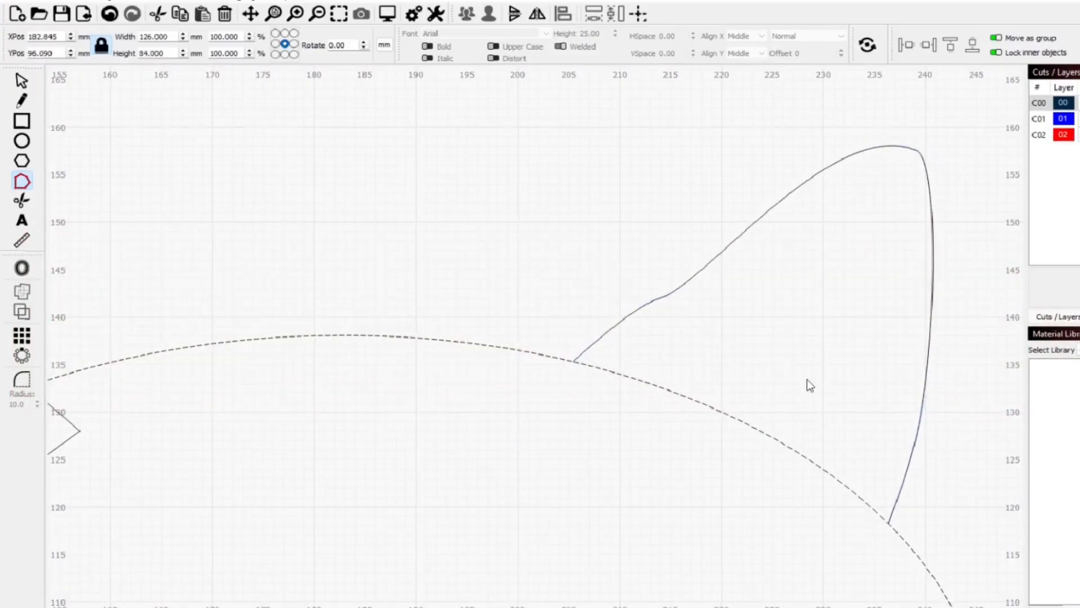
{"action": "left_click", "coordinate": [750, 228]}
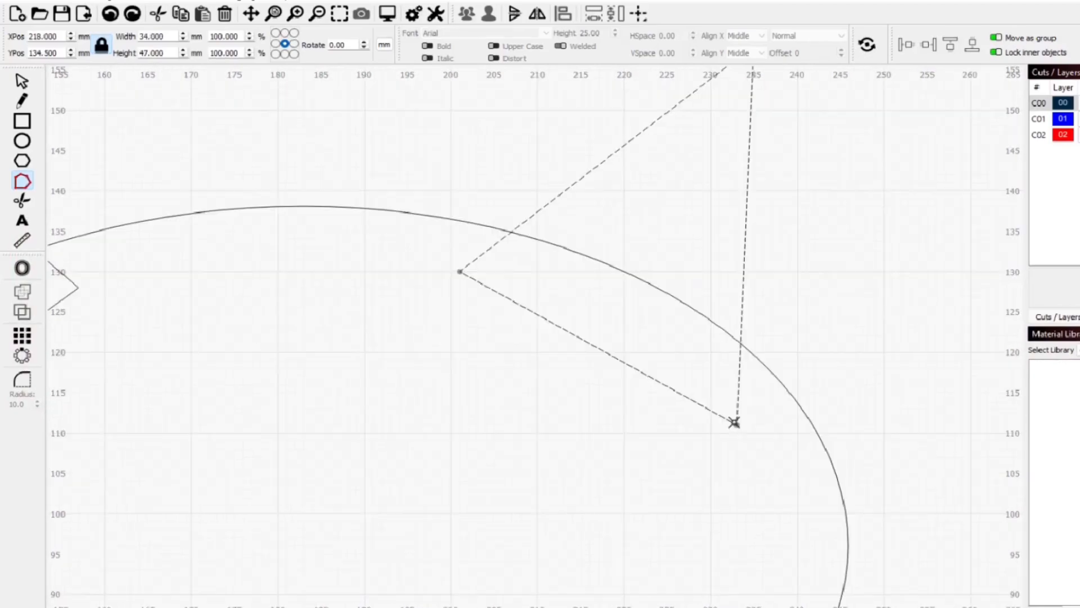
{"action": "left_click_drag", "start_coordinate": [735, 422], "coordinate": [784, 426]}
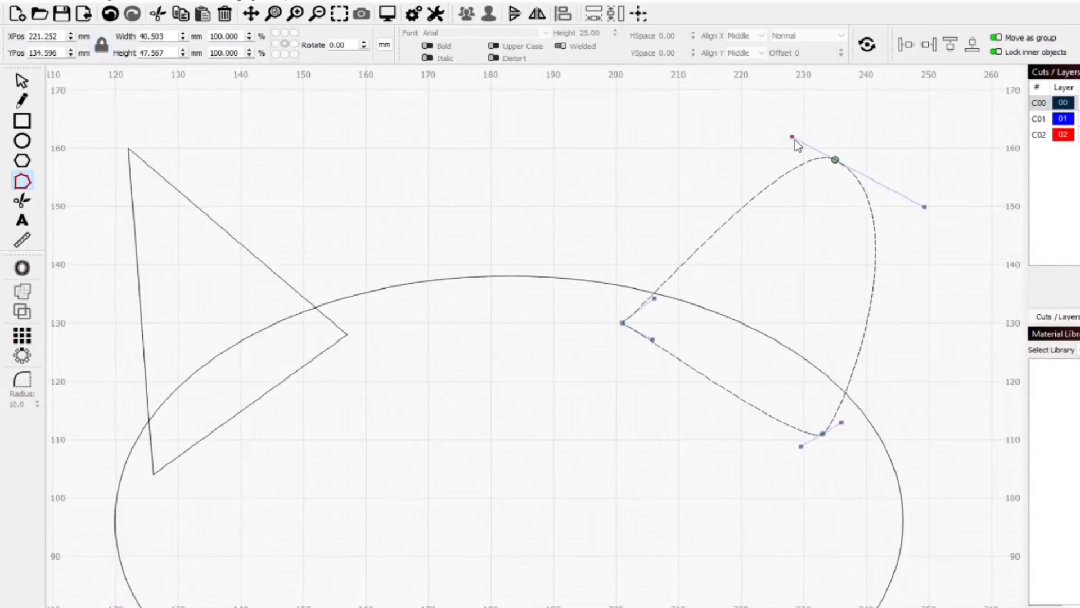
{"action": "left_click_drag", "start_coordinate": [924, 207], "coordinate": [851, 169]}
{"action": "left_click_drag", "start_coordinate": [836, 160], "coordinate": [861, 162]}
{"action": "left_click_drag", "start_coordinate": [654, 298], "coordinate": [624, 283]}
{"action": "left_click_drag", "start_coordinate": [626, 397], "coordinate": [622, 342]}
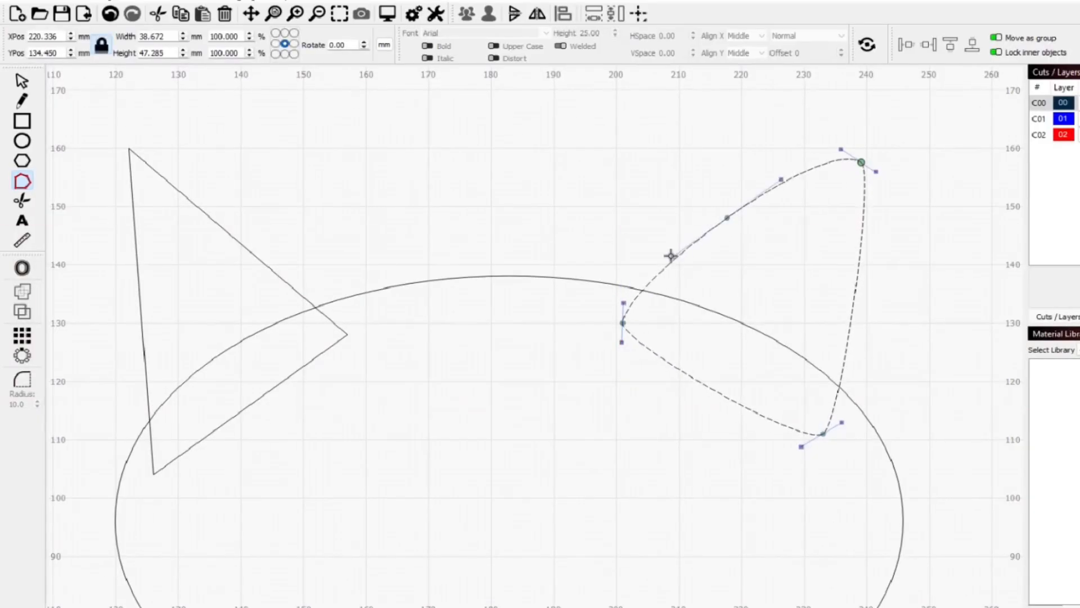
- Replace the node on the right ear's inner edge, bend that edge into a gentle dip, and widen the tip's curve
{"action": "left_click_drag", "start_coordinate": [670, 256], "coordinate": [688, 243]}
{"action": "scroll", "coordinate": [774, 181], "scroll_direction": "up", "scroll_amount": 3}
{"action": "left_click_drag", "start_coordinate": [786, 180], "coordinate": [708, 230]}
{"action": "left_click_drag", "start_coordinate": [636, 282], "coordinate": [664, 269]}
{"action": "key", "text": "d"}
{"action": "key", "text": "i"}
{"action": "left_click_drag", "start_coordinate": [630, 318], "coordinate": [619, 270]}
{"action": "left_click_drag", "start_coordinate": [575, 339], "coordinate": [593, 301]}
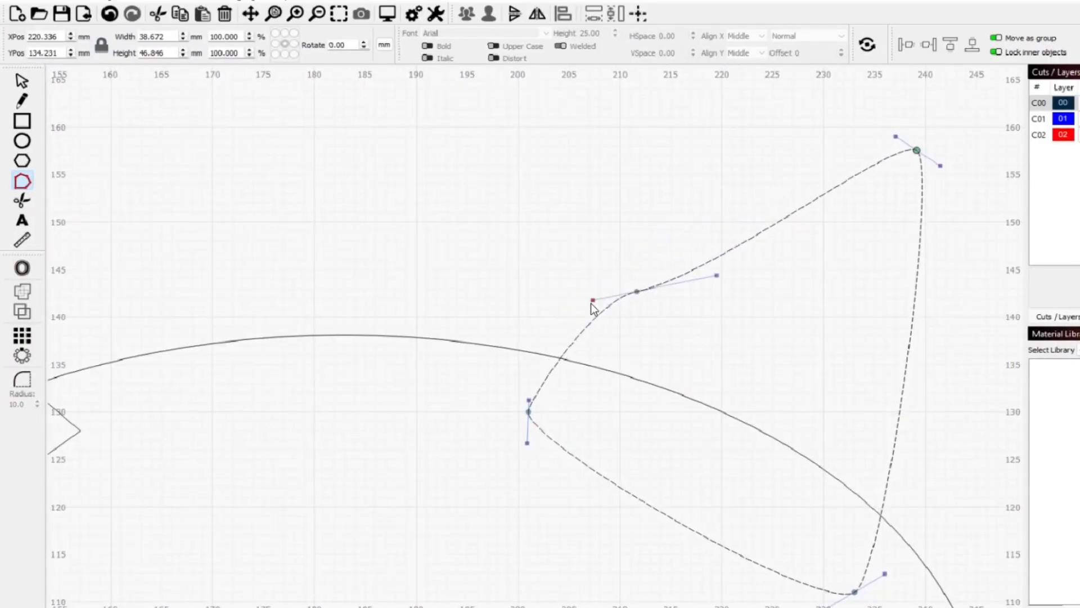
{"action": "left_click_drag", "start_coordinate": [894, 133], "coordinate": [835, 113]}
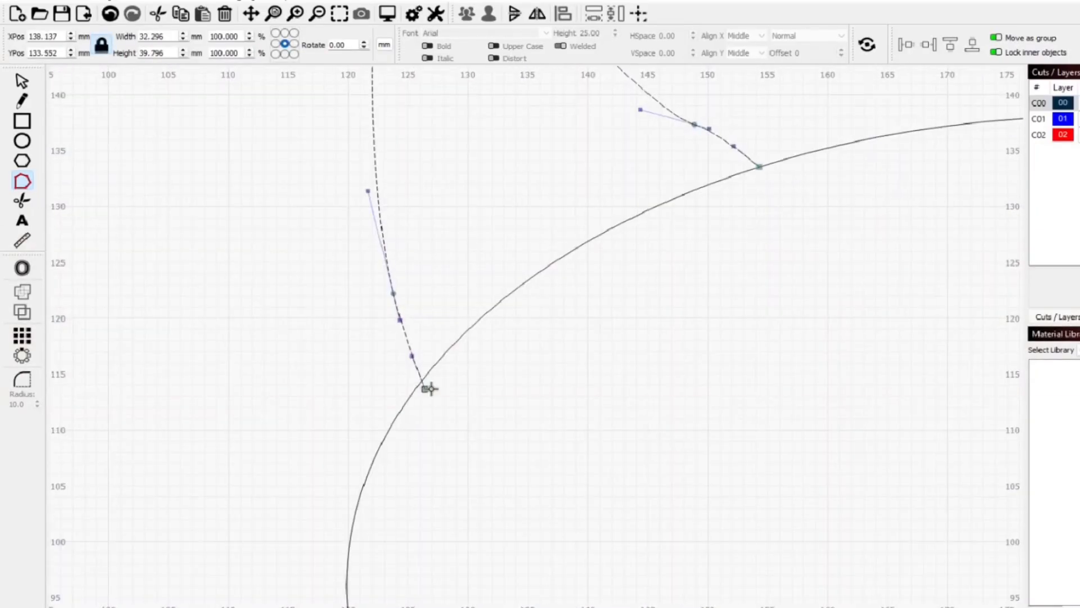
- Place the left ear's lower end on the ellipse outline and curve its outer edge in to meet it
{"action": "left_click_drag", "start_coordinate": [432, 388], "coordinate": [432, 369]}
{"action": "scroll", "coordinate": [468, 289], "scroll_direction": "up", "scroll_amount": 2}
{"action": "left_click_drag", "start_coordinate": [330, 153], "coordinate": [337, 238]}
{"action": "left_click_drag", "start_coordinate": [365, 295], "coordinate": [355, 299]}
{"action": "left_click_drag", "start_coordinate": [393, 354], "coordinate": [371, 379]}
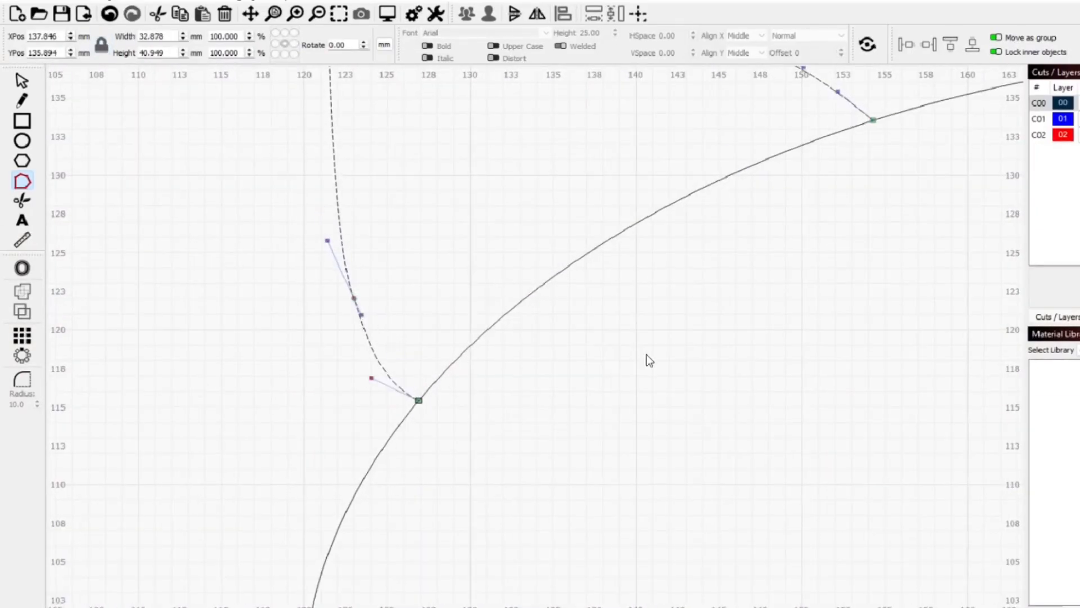
- Draw a left eye about 13 mm wide and 14 mm high with a centred pupil about 1.6 mm wide and 5.6 mm high
{"action": "scroll", "coordinate": [646, 359], "scroll_direction": "down", "scroll_amount": 6}
{"action": "left_click", "coordinate": [23, 141]}
{"action": "mouse_move", "coordinate": [503, 393]}
{"action": "left_mouse_down"}
{"action": "mouse_move", "coordinate": [416, 330]}
{"action": "mouse_move", "coordinate": [407, 298]}
{"action": "left_mouse_up"}
{"action": "mouse_move", "coordinate": [439, 391]}
{"action": "left_mouse_down"}
{"action": "mouse_move", "coordinate": [465, 340]}
{"action": "mouse_move", "coordinate": [451, 353]}
{"action": "left_mouse_up"}
{"action": "key", "text": "ctrl+Right"}
{"action": "key", "text": "ctrl+Up"}
{"action": "key", "text": "ctrl+Up"}
{"action": "key", "text": "ctrl+Up"}
{"action": "key", "text": "ctrl+Up"}
{"action": "key", "text": "ctrl+Up"}
{"action": "key", "text": "ctrl+Up"}
{"action": "key", "text": "ctrl+Up"}
{"action": "key", "text": "ctrl+Up"}
{"action": "key", "text": "ctrl+Up"}
{"action": "key", "text": "ctrl+Up"}
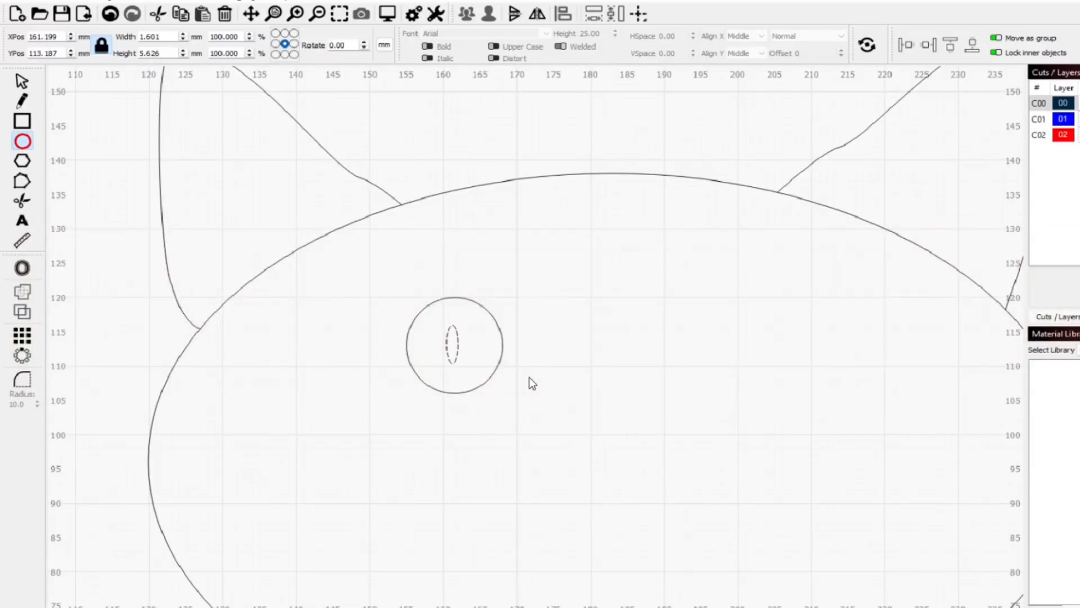
- Duplicate the eye with its pupil and move the copy across to the right side of the face
{"action": "key", "text": "Escape"}
{"action": "left_click_drag", "start_coordinate": [528, 377], "coordinate": [453, 354]}
{"action": "key", "text": "ctrl+d"}
{"action": "key", "text": "shift+Right"}
{"action": "key", "text": "shift+Right"}
{"action": "left_click_drag", "start_coordinate": [760, 351], "coordinate": [734, 352]}
{"action": "key", "text": "ctrl+z"}
- Trim away the parts of the face ellipse that run across the base of both ears
{"action": "scroll", "coordinate": [656, 484], "scroll_direction": "down", "scroll_amount": 3}
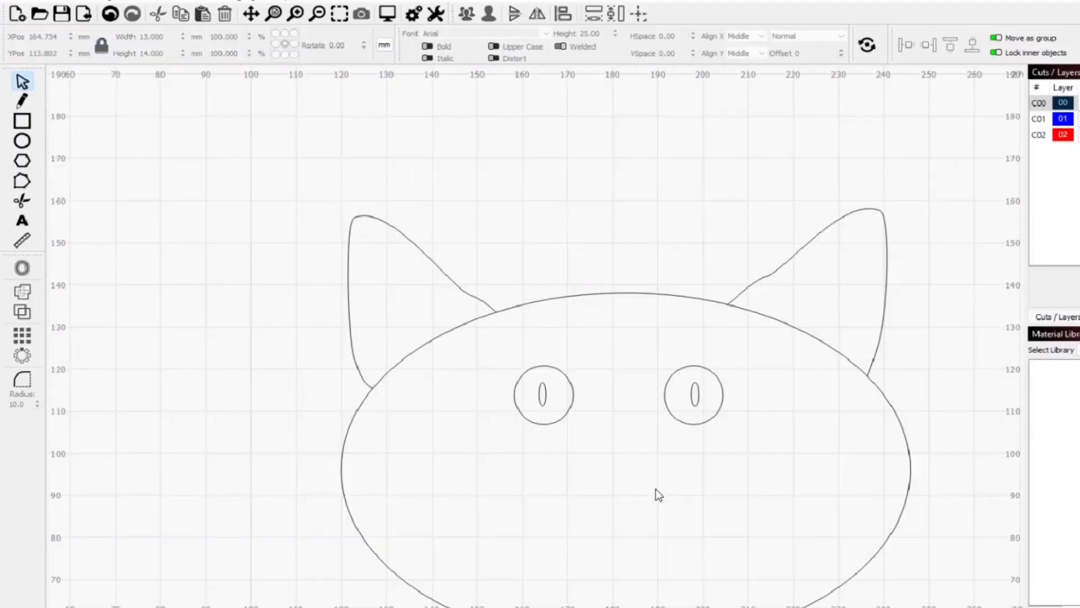
{"action": "scroll", "coordinate": [657, 484], "scroll_direction": "up", "scroll_amount": 1}
{"action": "left_click_drag", "start_coordinate": [657, 484], "coordinate": [655, 349]}
{"action": "key", "text": "ctrl+k"}
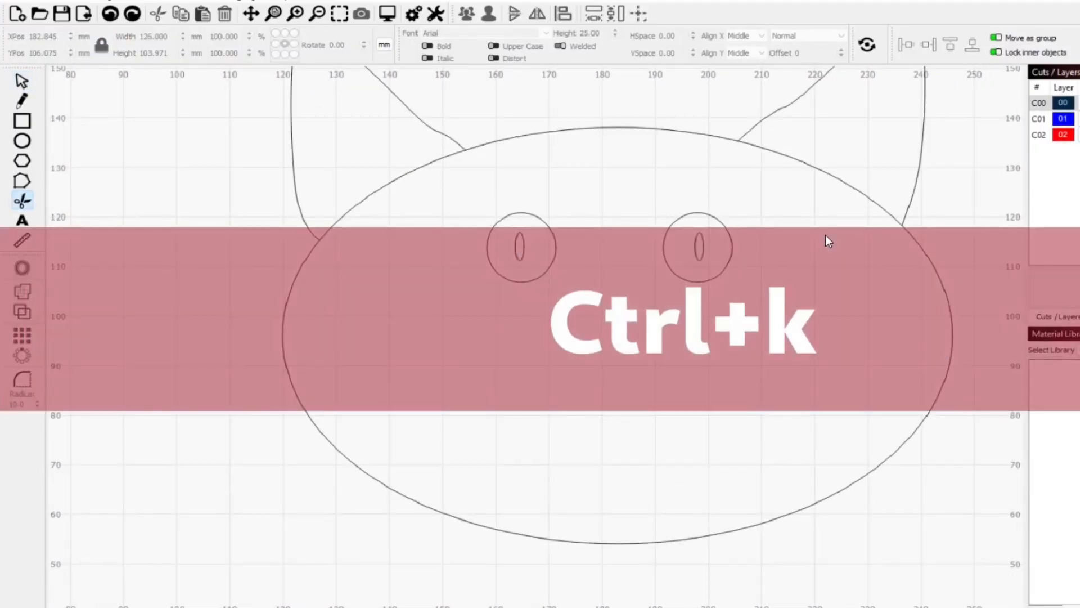
{"action": "left_click", "coordinate": [832, 173]}
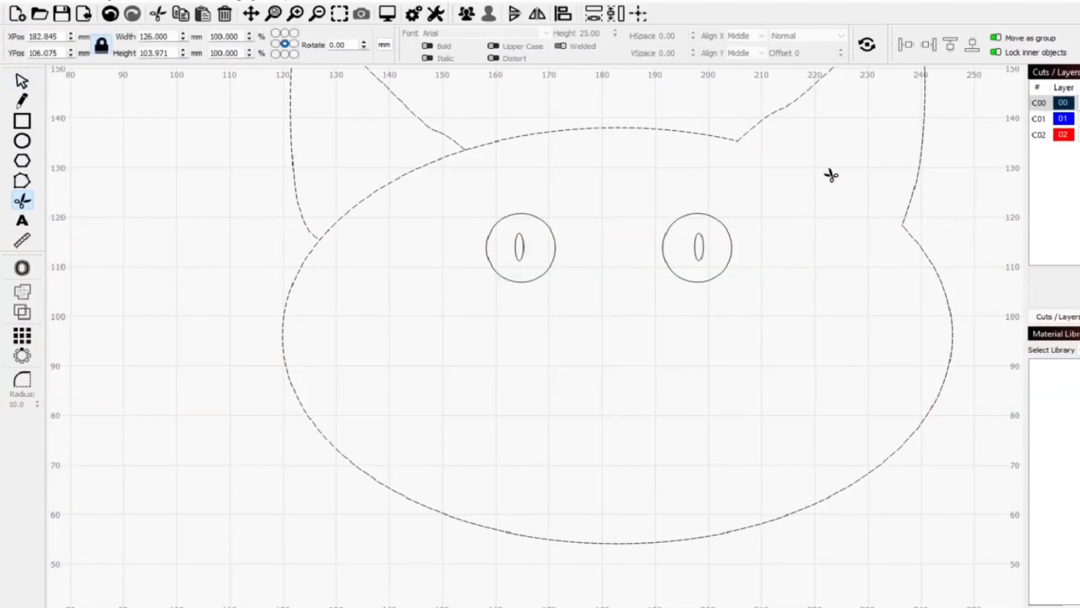
{"action": "left_click", "coordinate": [390, 181]}
{"action": "key", "text": "Escape"}
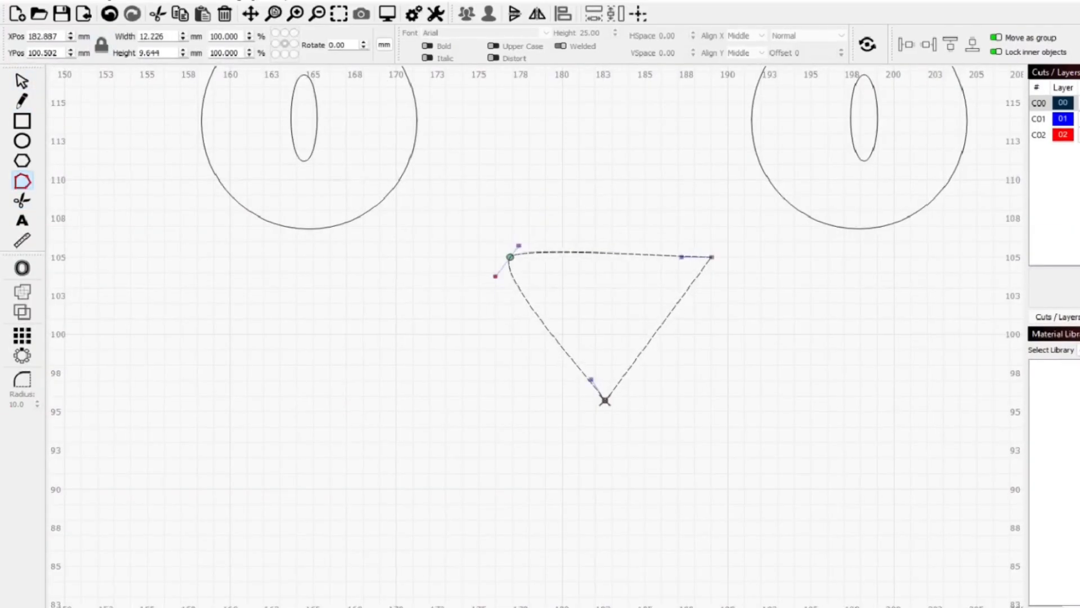
- Round the nose's upper-right corner, and move the eyes, nose and mouth lower on the face
{"action": "left_click_drag", "start_coordinate": [713, 256], "coordinate": [753, 313]}
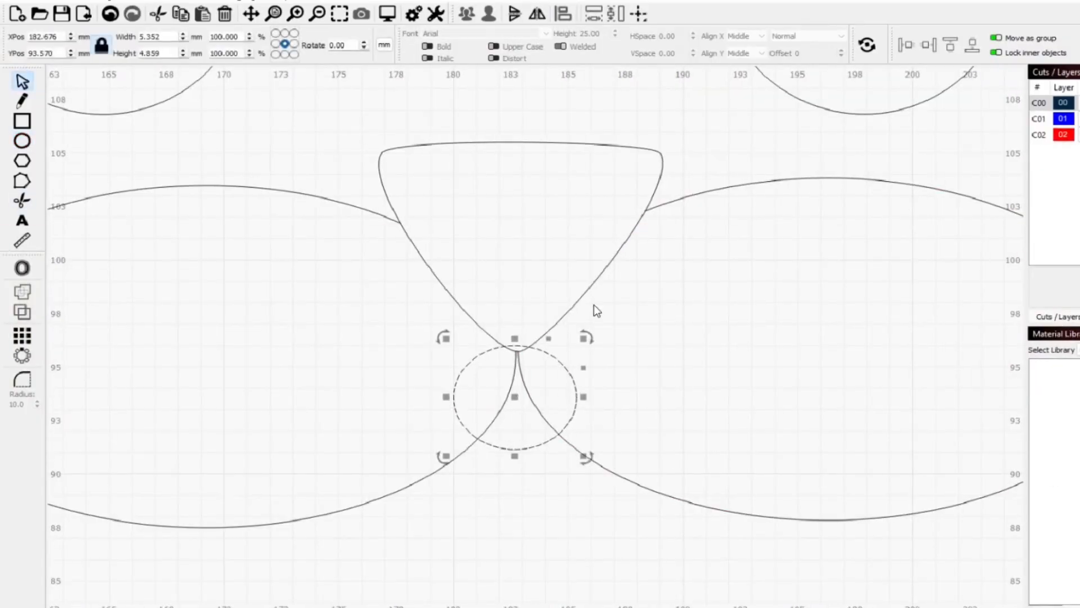
{"action": "key", "text": "shift+Down"}
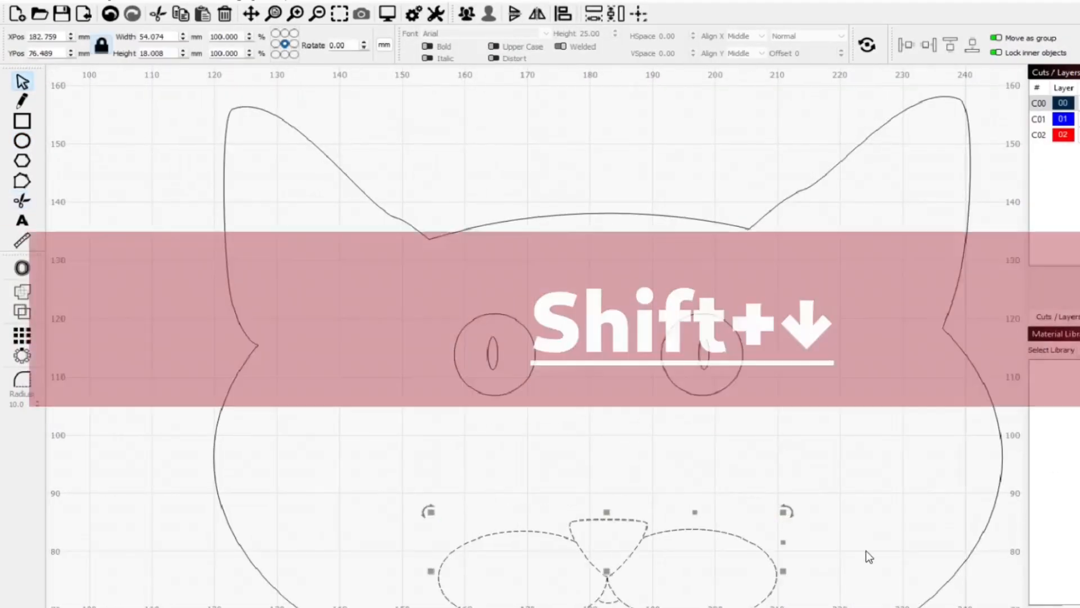
{"action": "left_click_drag", "start_coordinate": [699, 393], "coordinate": [403, 241]}
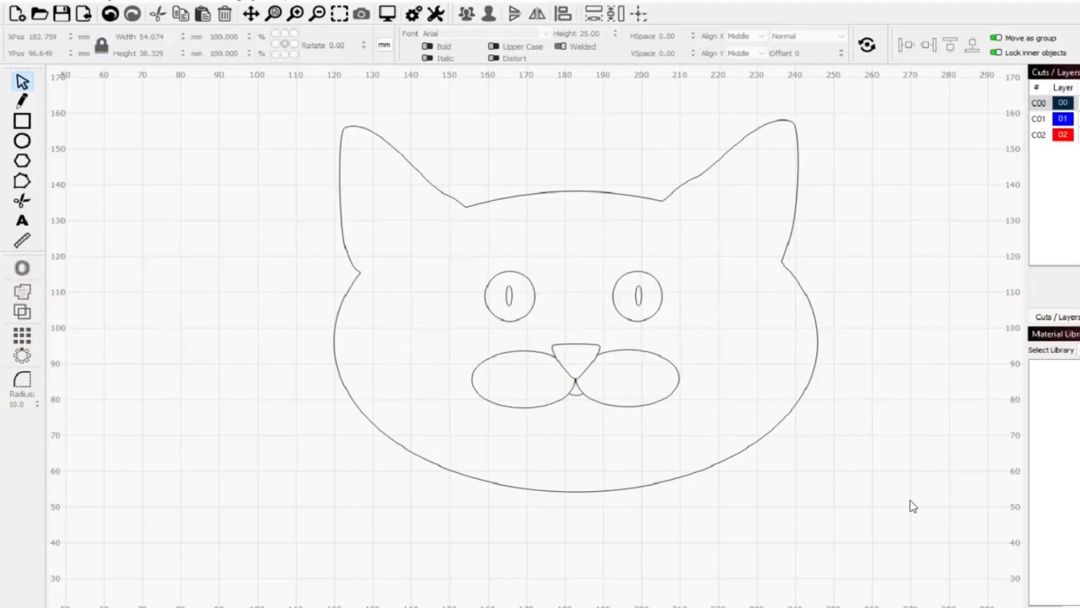
- Draw a flat ellipse about 31 mm wide and 8 mm high across the left eye and align its centre with the eye circle
{"action": "scroll", "coordinate": [551, 306], "scroll_direction": "up", "scroll_amount": 4}
{"action": "key", "text": "e"}
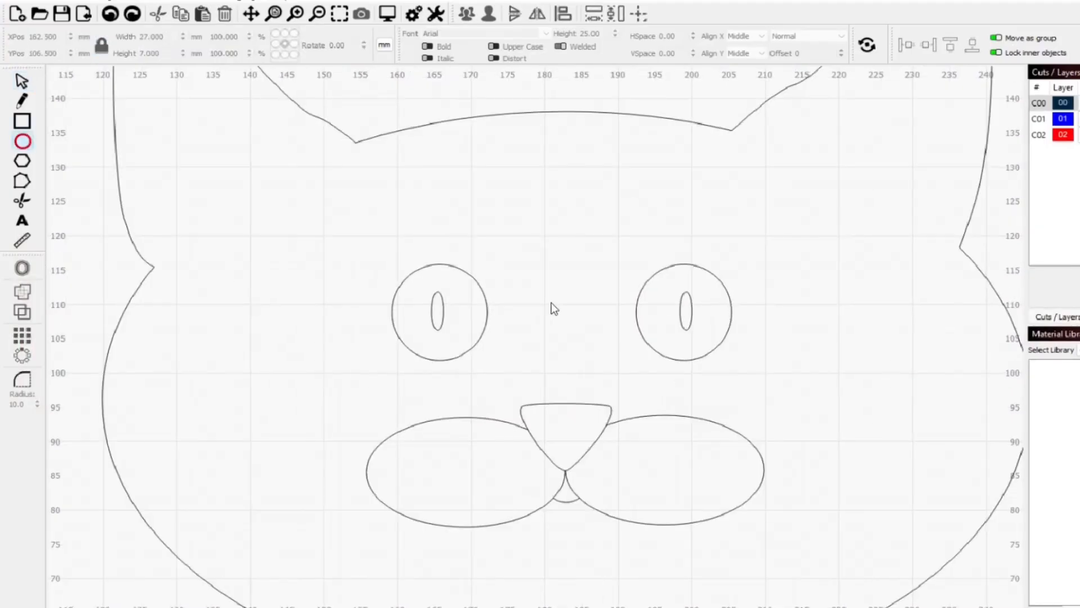
{"action": "left_click_drag", "start_coordinate": [552, 306], "coordinate": [322, 347]}
{"action": "key", "text": "Escape"}
{"action": "left_click", "coordinate": [472, 274], "text": "shift"}
{"action": "key", "text": "e"}
{"action": "left_click", "coordinate": [804, 247]}
{"action": "left_click", "coordinate": [499, 329]}
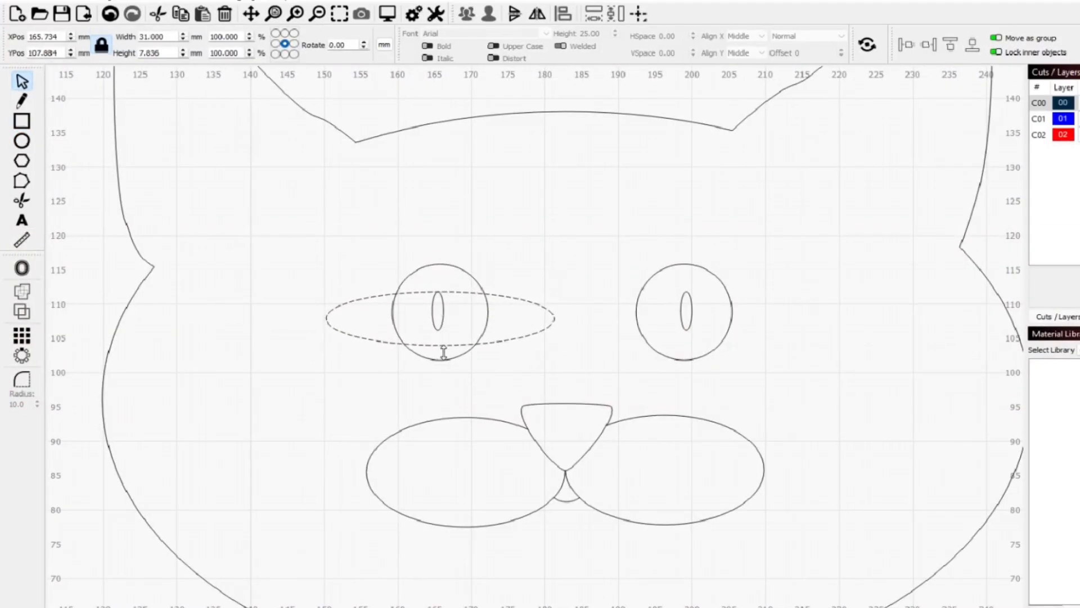
{"action": "key", "text": "e"}
- Preview the Boolean Assistant's operations on the left eye circle and flat ellipse, and keep their intersection
{"action": "key", "text": "ctrl+b"}
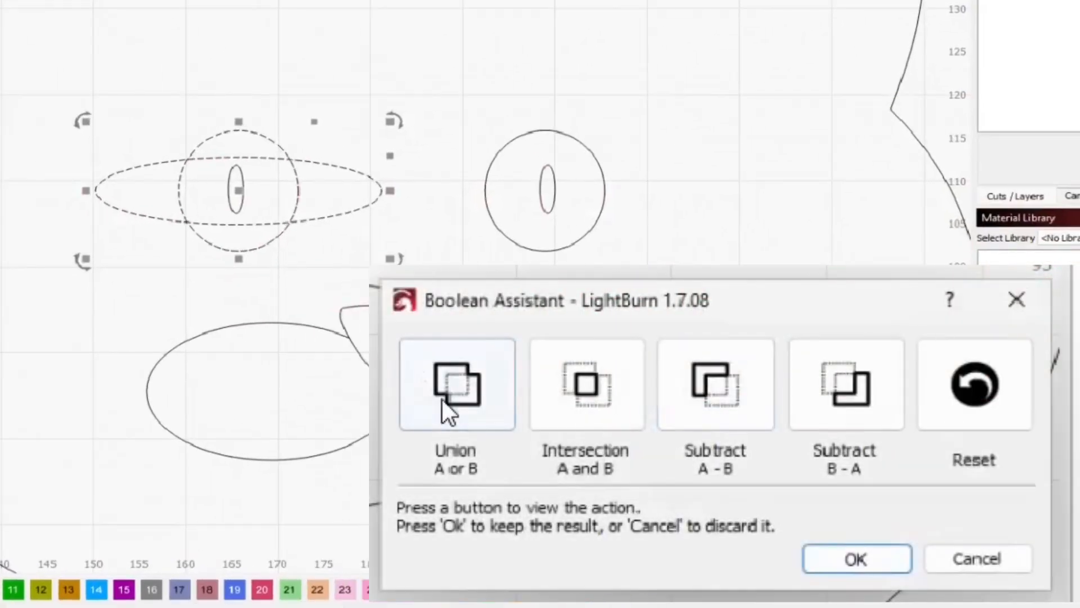
{"action": "left_click", "coordinate": [442, 399]}
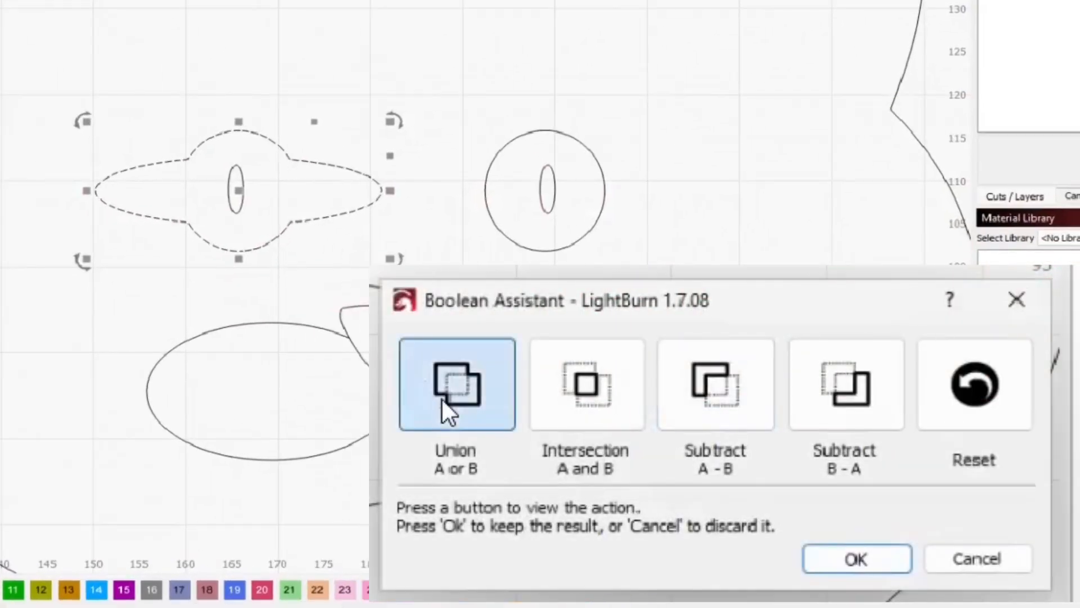
{"action": "left_click", "coordinate": [587, 404]}
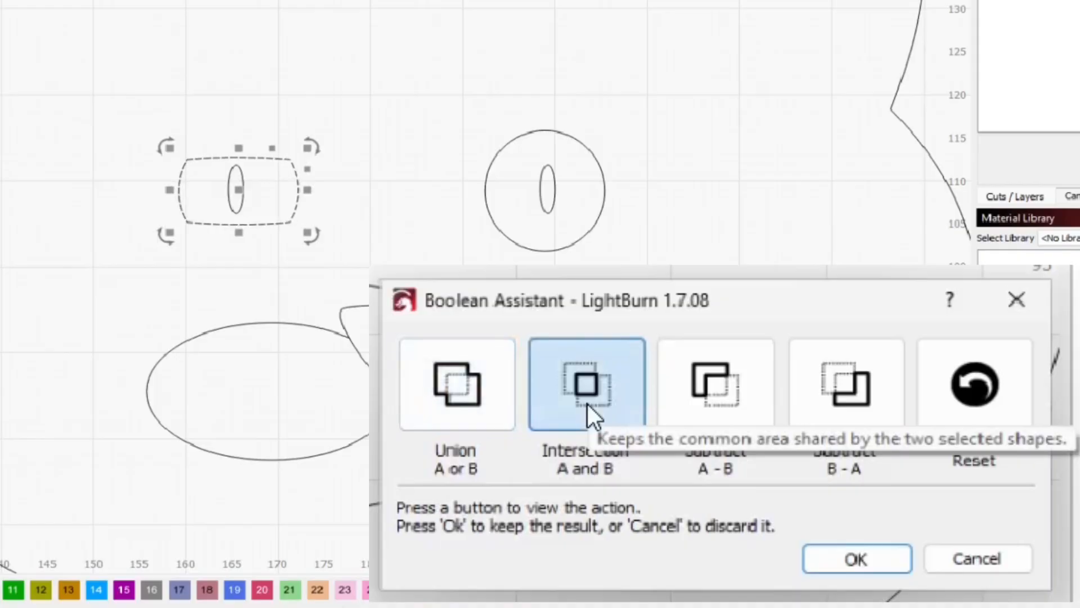
{"action": "left_click", "coordinate": [709, 377]}
{"action": "left_click", "coordinate": [818, 373]}
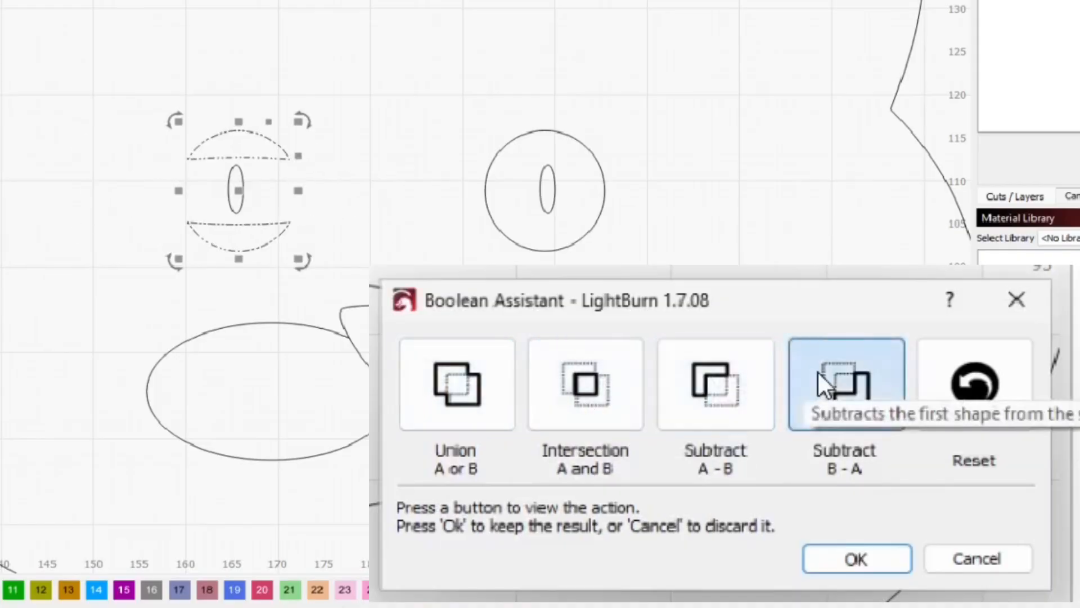
{"action": "left_click", "coordinate": [599, 407]}
{"action": "left_click", "coordinate": [857, 560]}
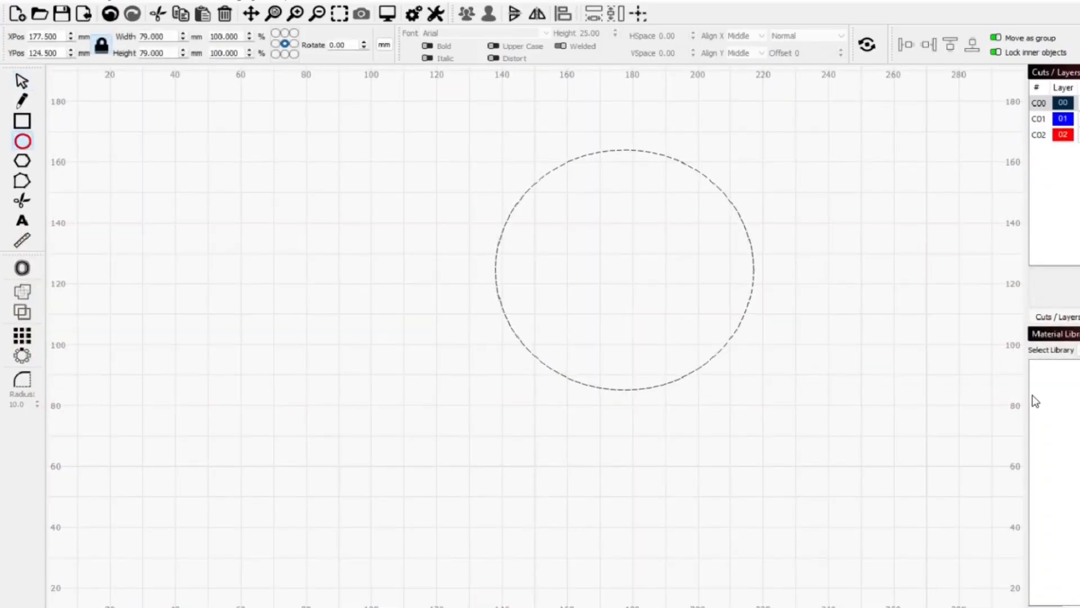
- Duplicate the 79 mm circle and shift the copy 20 mm to the left of the original
{"action": "key", "text": "ctrl+d"}
{"action": "key", "text": "shift+Left"}
{"action": "key", "text": "shift+Left"}
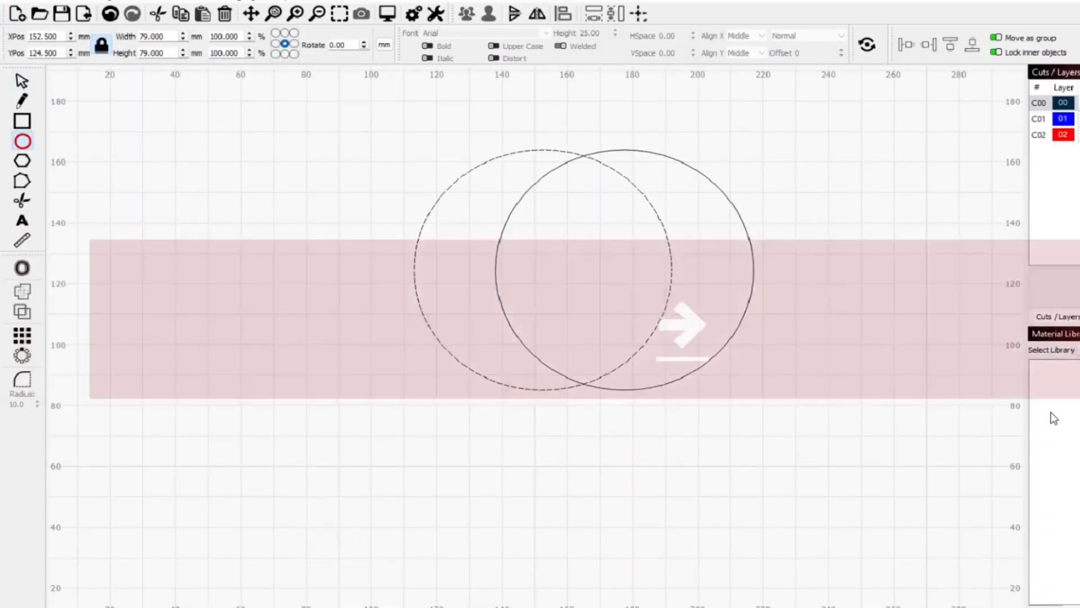
{"action": "key", "text": "Right"}
{"action": "key", "text": "Escape"}
- Preview union, intersection and both subtractions on the two overlapping circles, and keep Subtract B - A to form a crescent
{"action": "left_click", "coordinate": [712, 351], "text": "shift"}
{"action": "key", "text": "ctrl+b"}
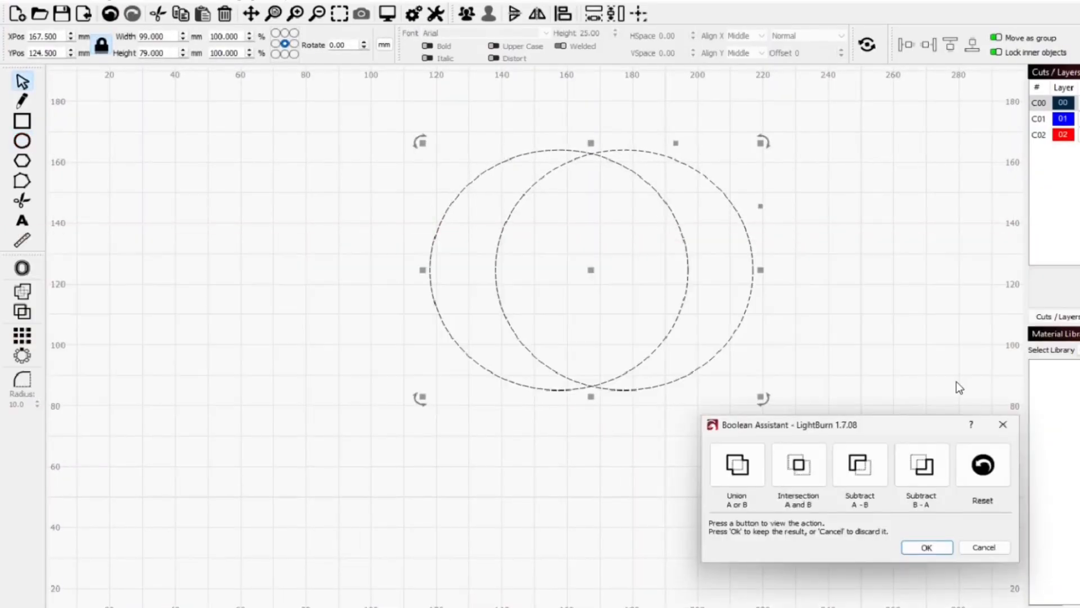
{"action": "left_click", "coordinate": [740, 467]}
{"action": "left_click", "coordinate": [808, 477]}
{"action": "left_click", "coordinate": [872, 466]}
{"action": "left_click", "coordinate": [921, 465]}
{"action": "left_click", "coordinate": [927, 547]}
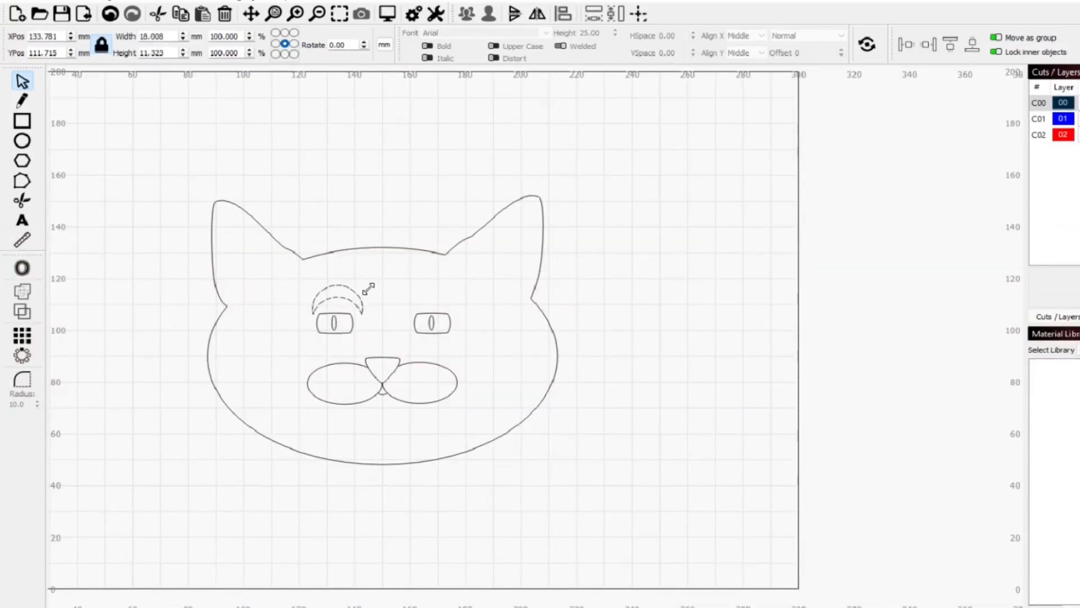
- Move the crescent from above the left eye onto the mouth and stretch it to about 17 mm wide and 17 mm high
{"action": "scroll", "coordinate": [273, 312], "scroll_direction": "up", "scroll_amount": 3}
{"action": "left_click_drag", "start_coordinate": [458, 310], "coordinate": [485, 353]}
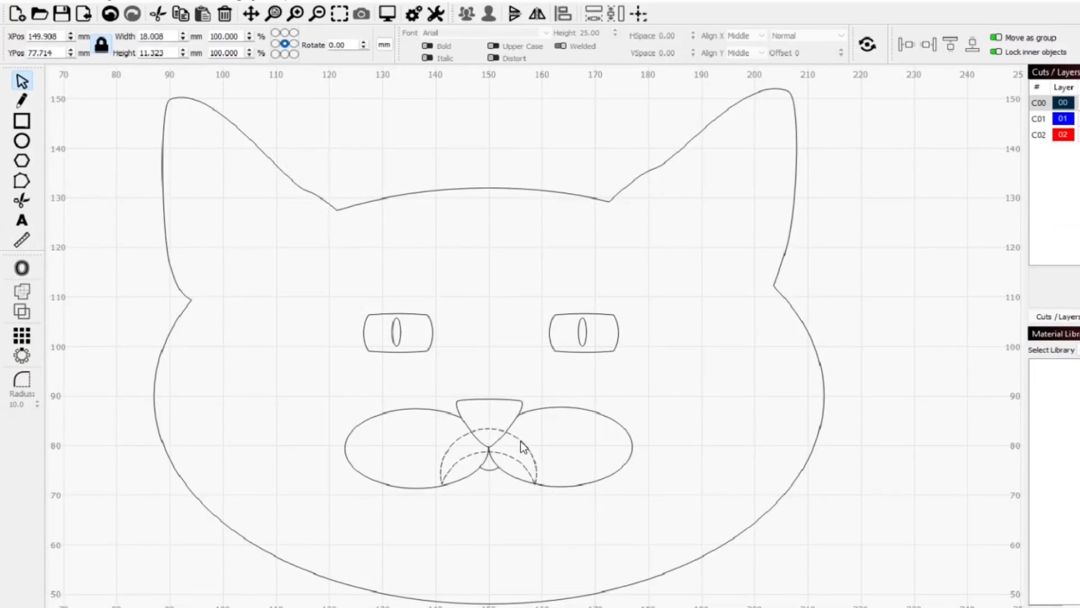
{"action": "left_click_drag", "start_coordinate": [541, 492], "coordinate": [549, 446]}
{"action": "key", "text": "ctrl+z"}
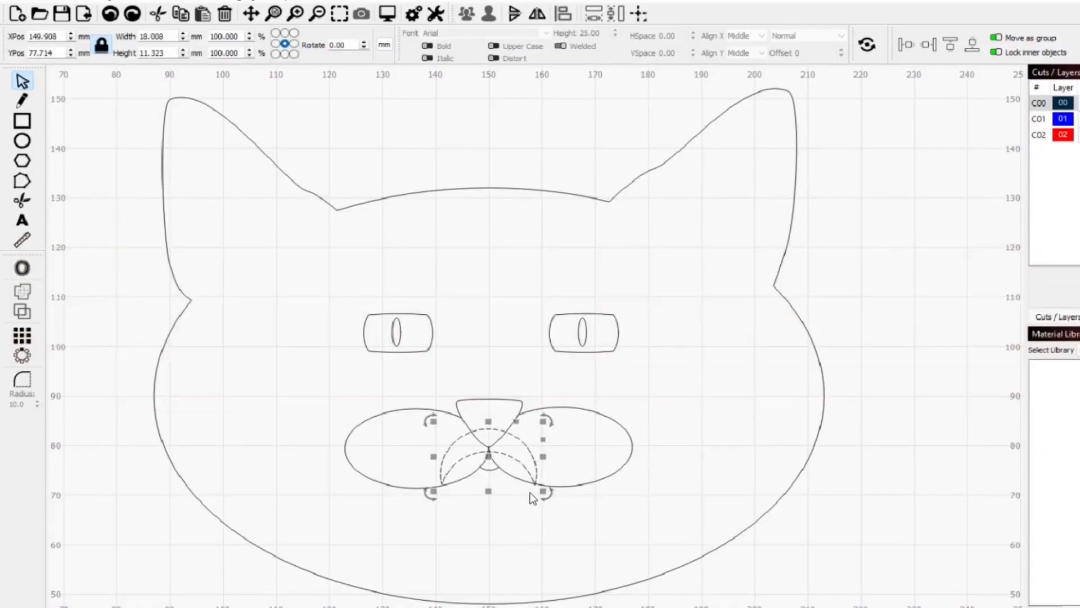
{"action": "left_click_drag", "start_coordinate": [539, 513], "coordinate": [522, 443]}
{"action": "key", "text": "ctrl+Left"}
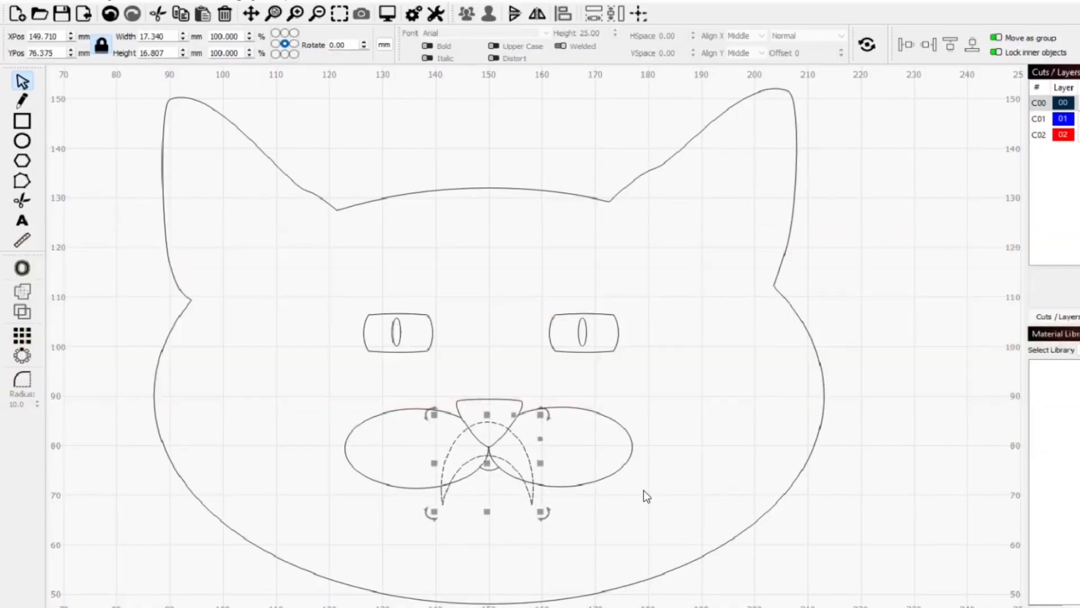
{"action": "key", "text": "ctrl+Up"}
- Trim away the part of the crescent that crosses the nose, and trim the remaining overlapping segments of the face
{"action": "scroll", "coordinate": [445, 425], "scroll_direction": "up", "scroll_amount": 3}
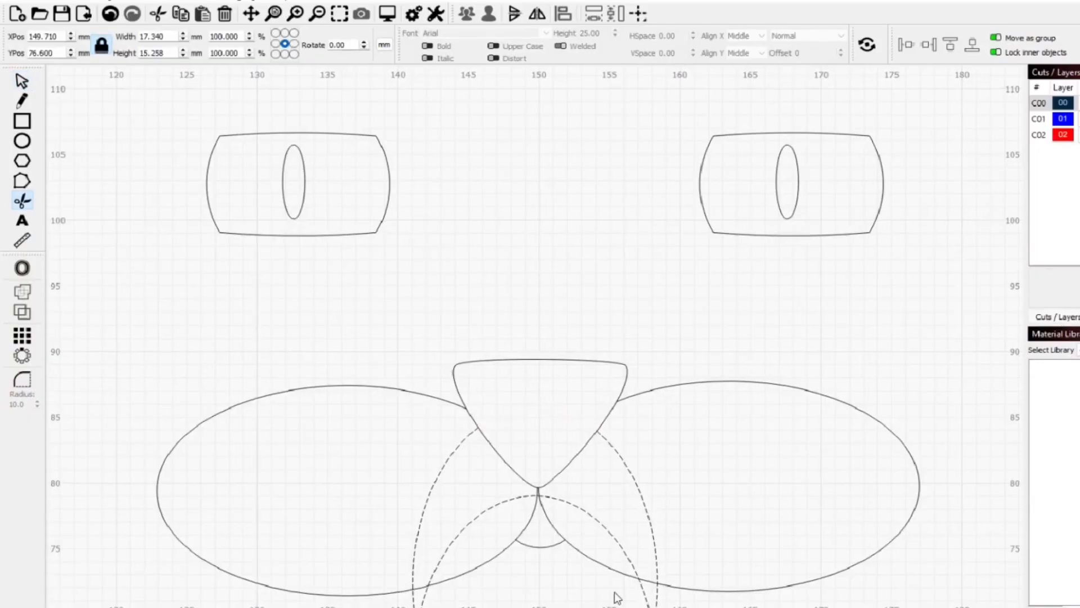
{"action": "key", "text": "Escape"}
{"action": "scroll", "coordinate": [895, 506], "scroll_direction": "down", "scroll_amount": 3}
{"action": "left_click_drag", "start_coordinate": [894, 507], "coordinate": [829, 374]}
{"action": "key", "text": "ctrl+a"}
{"action": "scroll", "coordinate": [619, 416], "scroll_direction": "up", "scroll_amount": 5}
{"action": "key", "text": "Escape"}
{"action": "left_click", "coordinate": [710, 442]}
{"action": "key", "text": "ctrl+k"}
{"action": "left_click", "coordinate": [669, 434]}
{"action": "left_click", "coordinate": [300, 443]}
{"action": "key", "text": "Escape"}
{"action": "scroll", "coordinate": [468, 448], "scroll_direction": "down", "scroll_amount": 4}
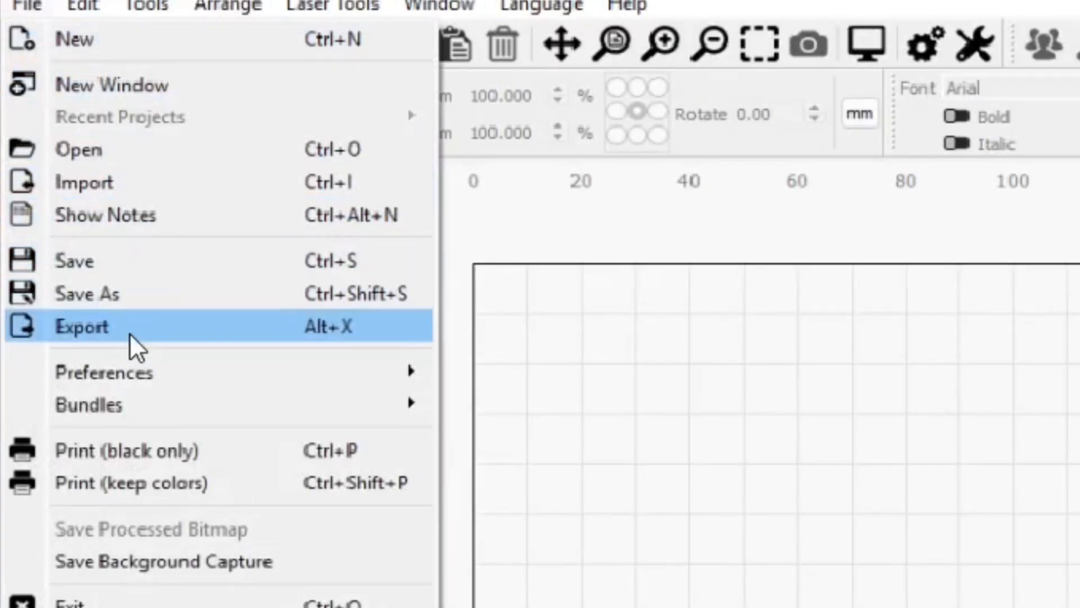
- Check the shortcuts listed in the menus, switch to LightBurn's online Hotkeys documentation and read through to the Printable Hot Key Guide
{"action": "left_click", "coordinate": [72, 12]}
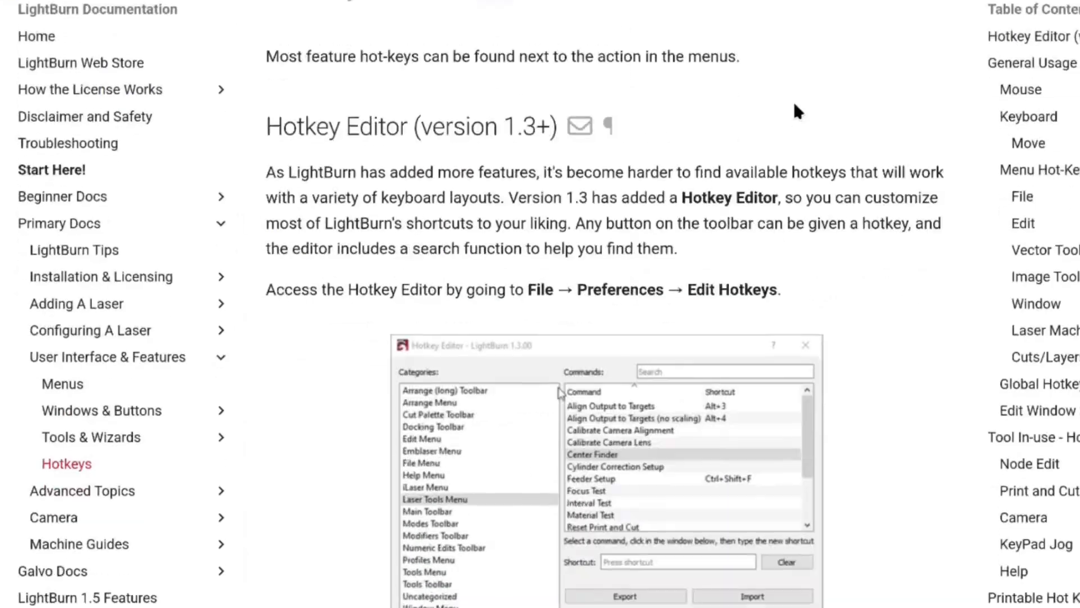
{"action": "scroll", "coordinate": [795, 111], "scroll_direction": "down", "scroll_amount": 15}
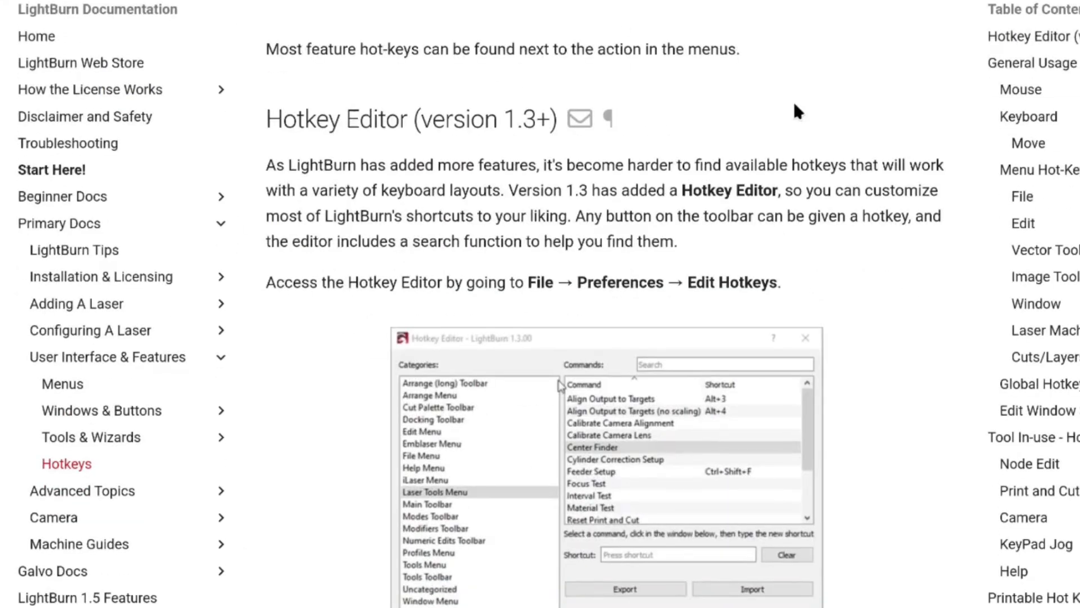
{"action": "scroll", "coordinate": [795, 111], "scroll_direction": "down", "scroll_amount": 20}
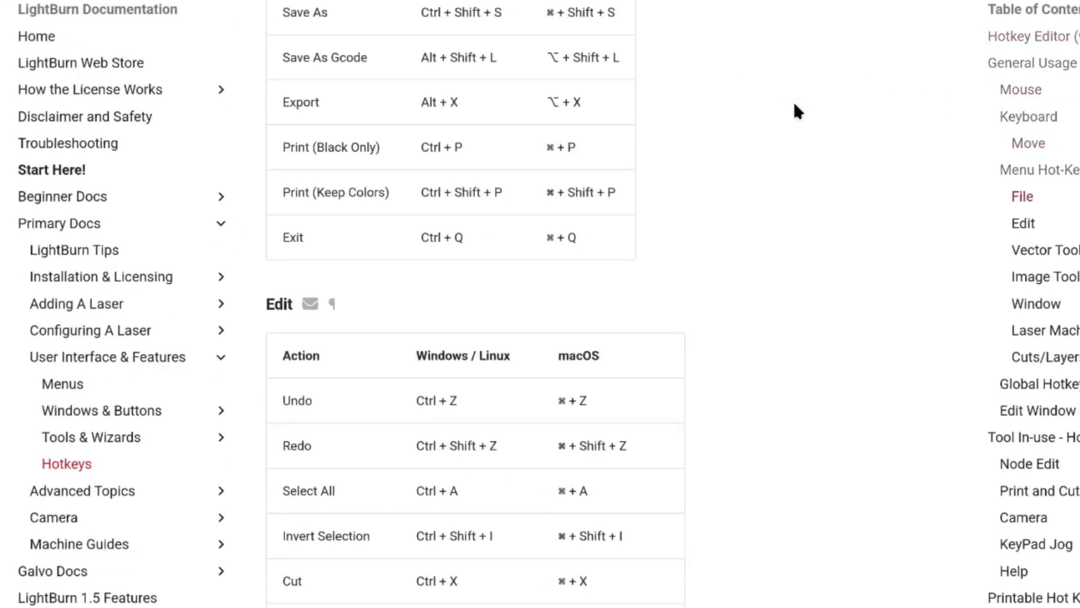
{"action": "scroll", "coordinate": [795, 104], "scroll_direction": "down", "scroll_amount": 20}
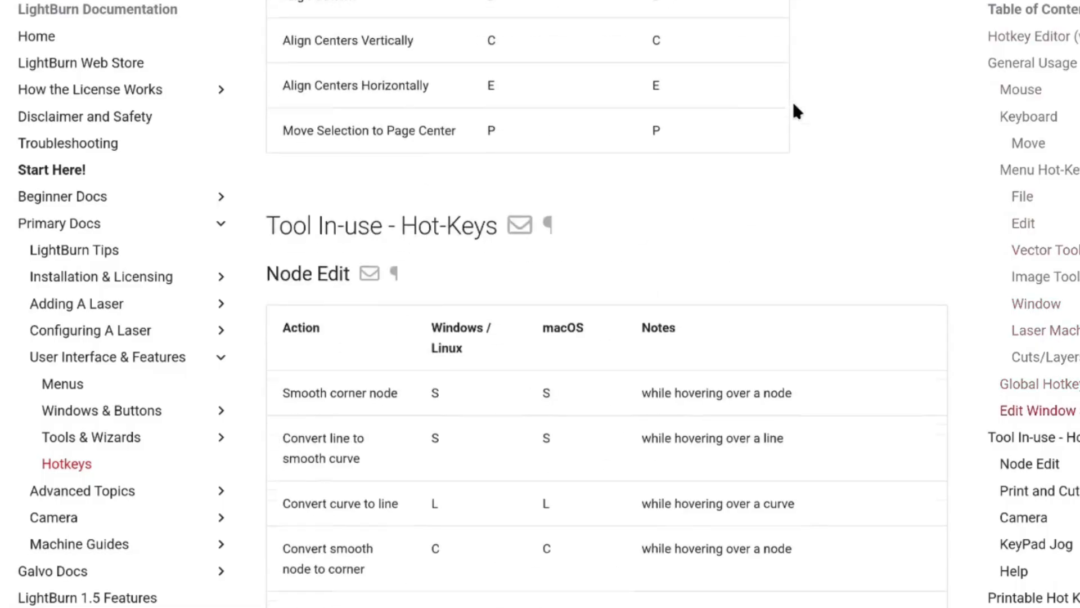
{"action": "scroll", "coordinate": [793, 106], "scroll_direction": "up", "scroll_amount": 4}
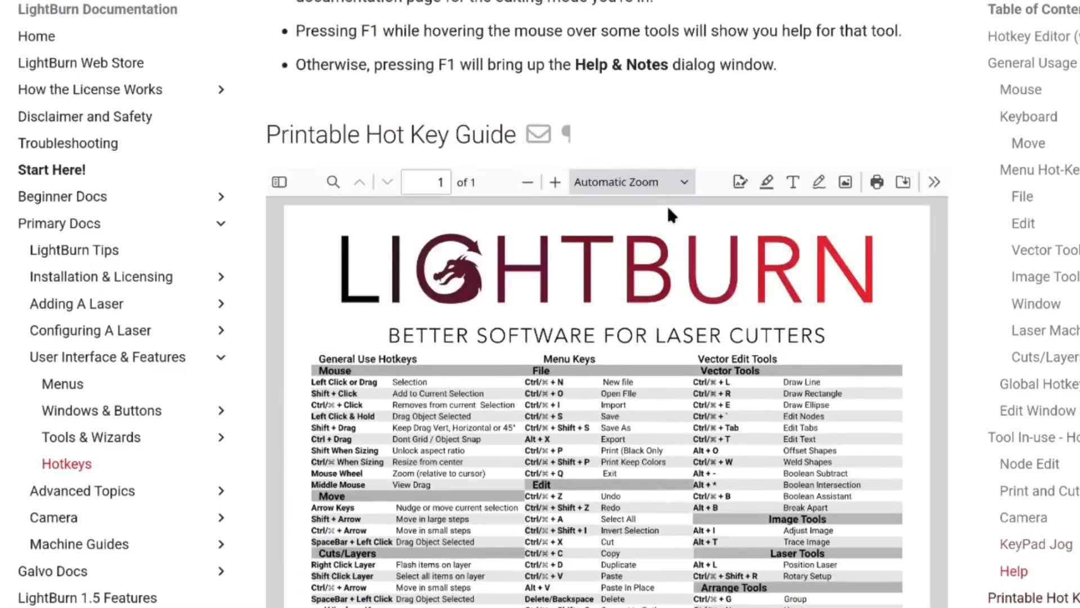
{"action": "scroll", "coordinate": [576, 72], "scroll_direction": "down", "scroll_amount": 4}
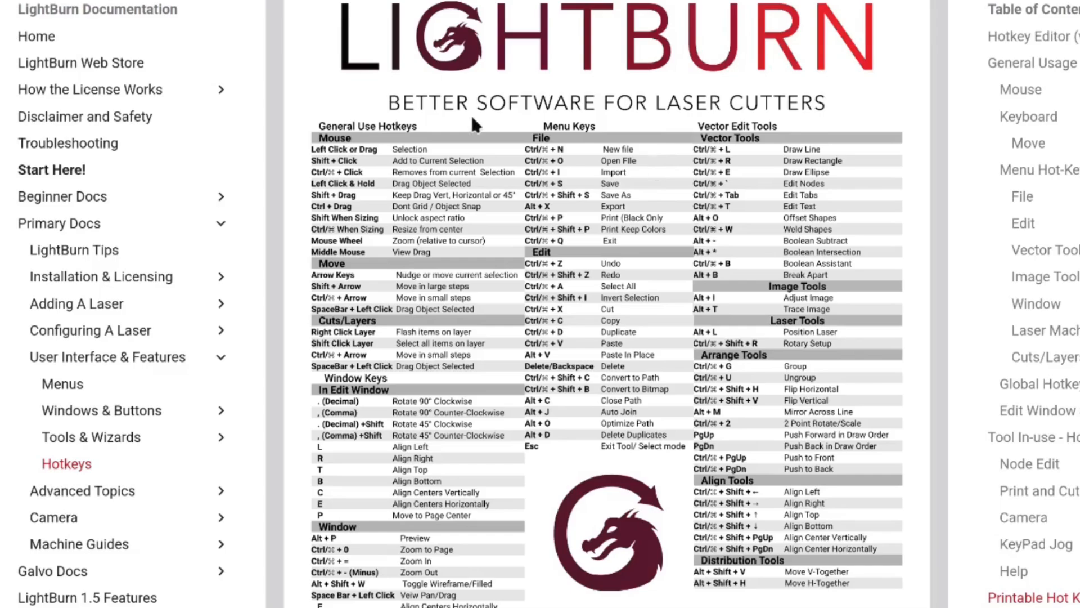
{"action": "scroll", "coordinate": [462, 511], "scroll_direction": "down", "scroll_amount": 2}
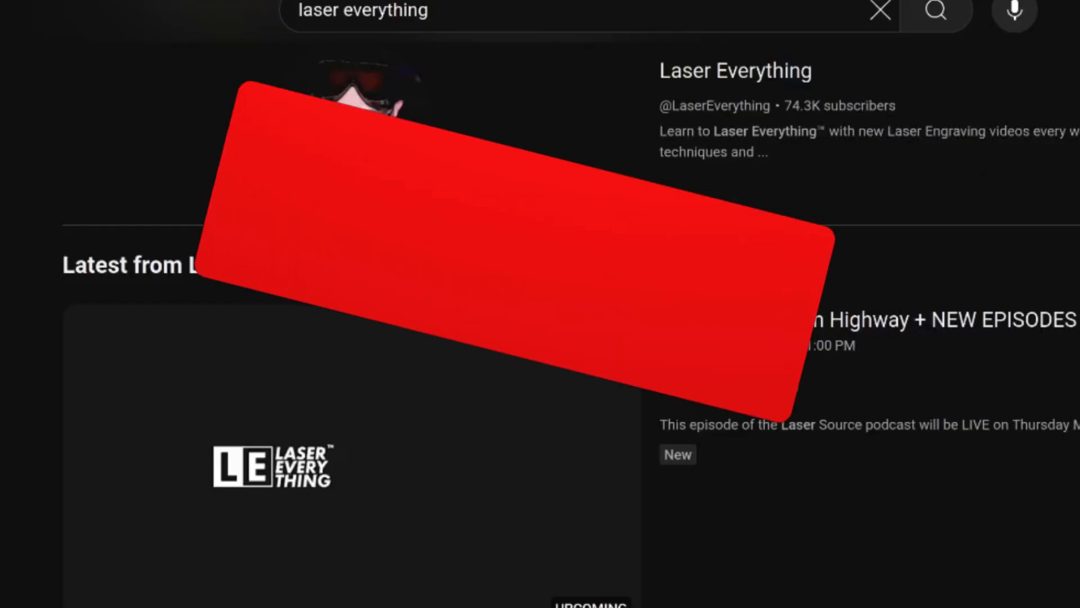
- Switch to YouTube and open the Laser Everything channel from the search results
{"action": "left_click", "coordinate": [726, 85]}
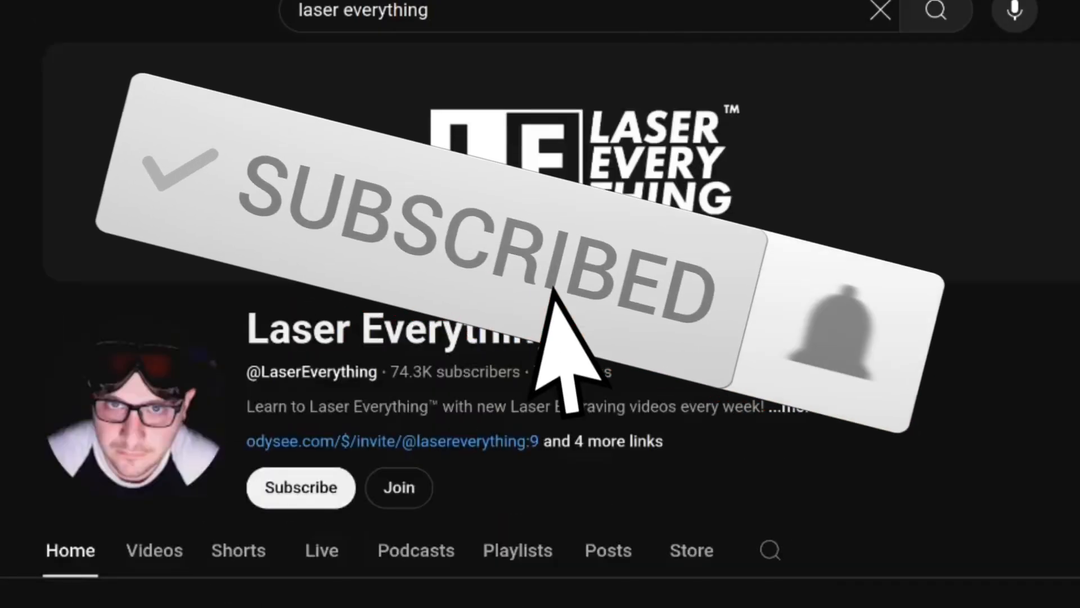